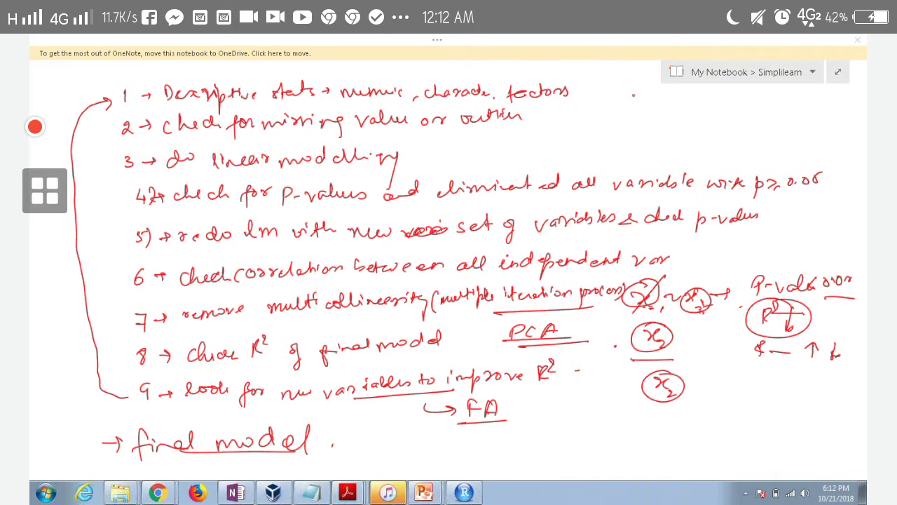
Switch to the RStudio console and start a 'create a linear model with' note, then erase it
key("alt+Tab")
key("alt+Tab")
key("alt+Tab")
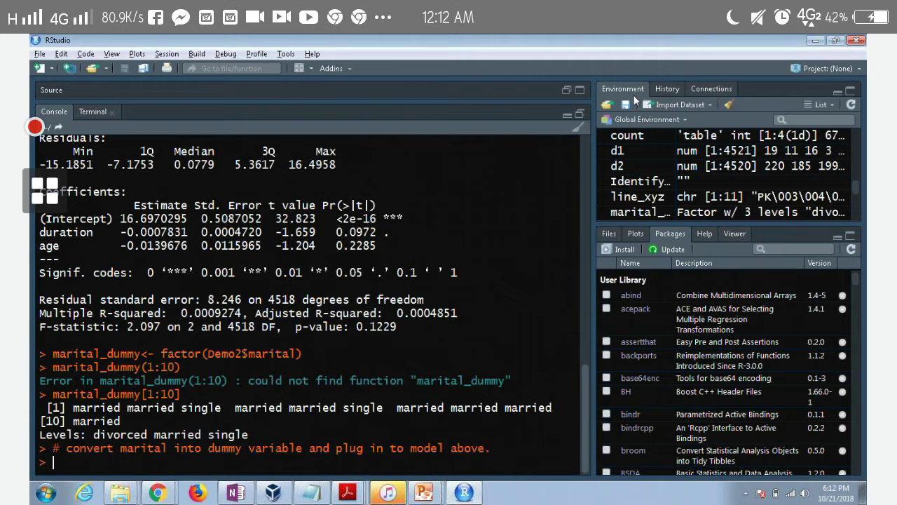
type("create ")
type("a")
type(" linear mo")
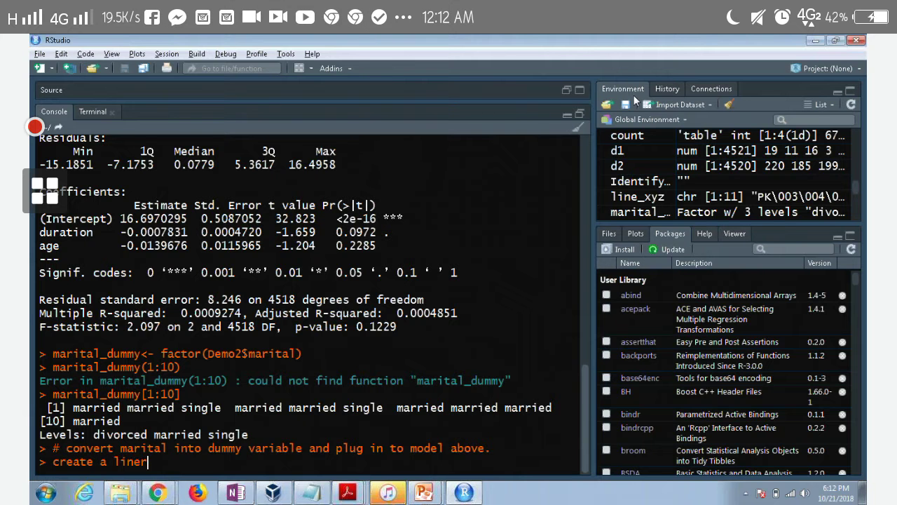
type("del")
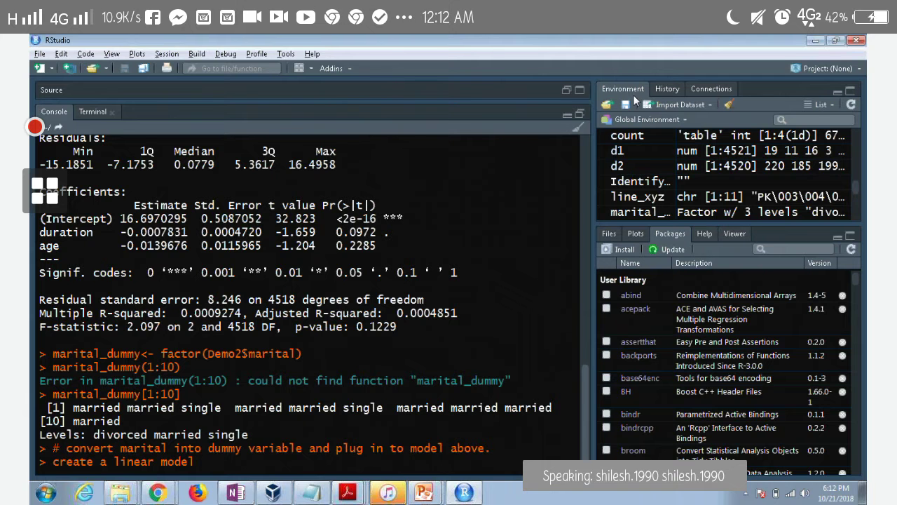
type("with")
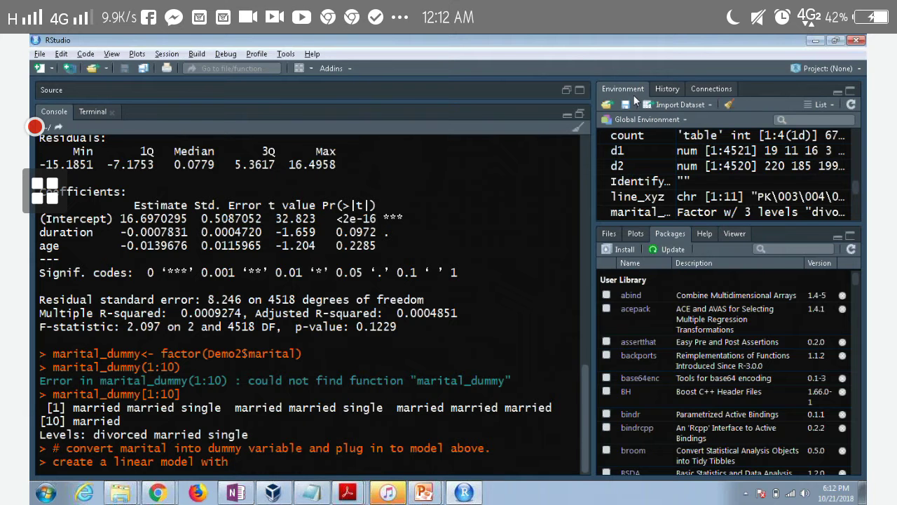
key("BackSpace")
key("BackSpace")
key("BackSpace")
key("BackSpace")
key("BackSpace")
key("BackSpace")
key("BackSpace")
key("BackSpace")
key("BackSpace")
key("BackSpace")
key("BackSpace")
key("BackSpace")
key("BackSpace")
key("BackSpace")
key("BackSpace")
key("BackSpace")
key("BackSpace")
key("BackSpace")
key("BackSpace")
key("BackSpace")
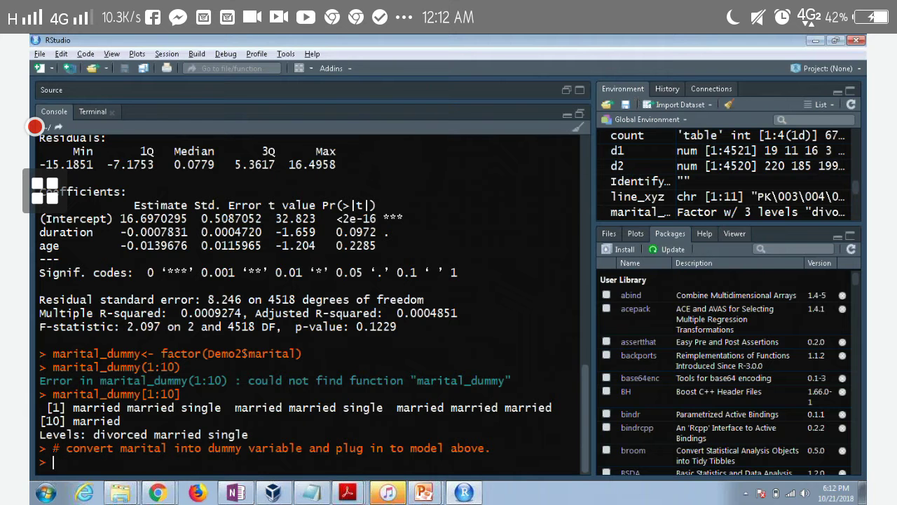
Go from the PPT folder up to R Training > Datasets > Lesson 7_Regression Analysis
mouse_move(117, 477)
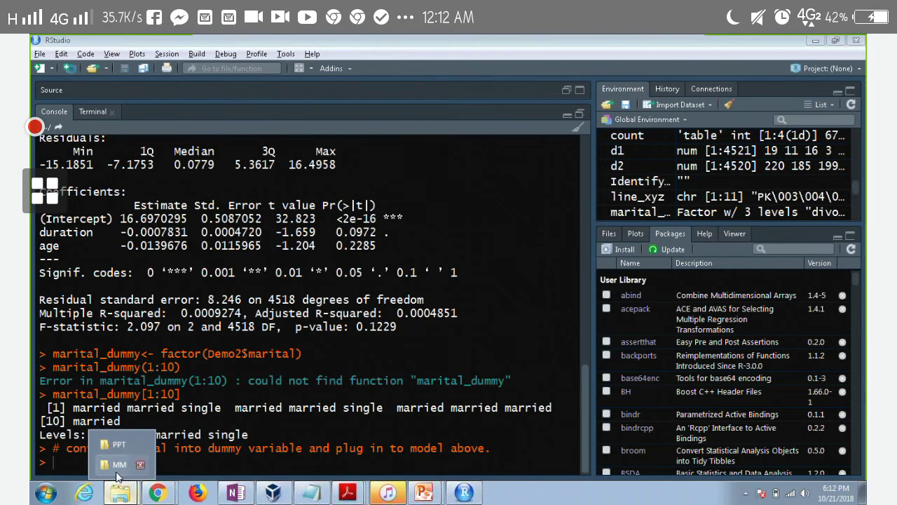
left_click(122, 448)
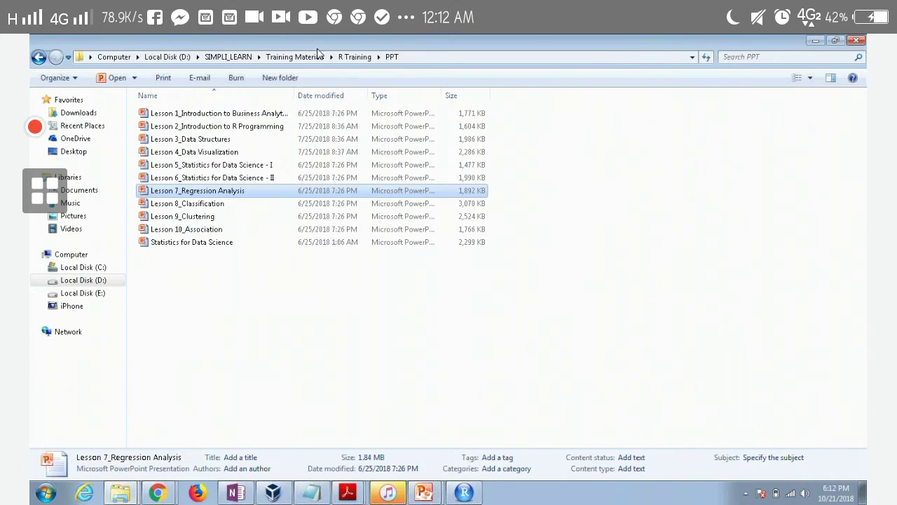
left_click(355, 57)
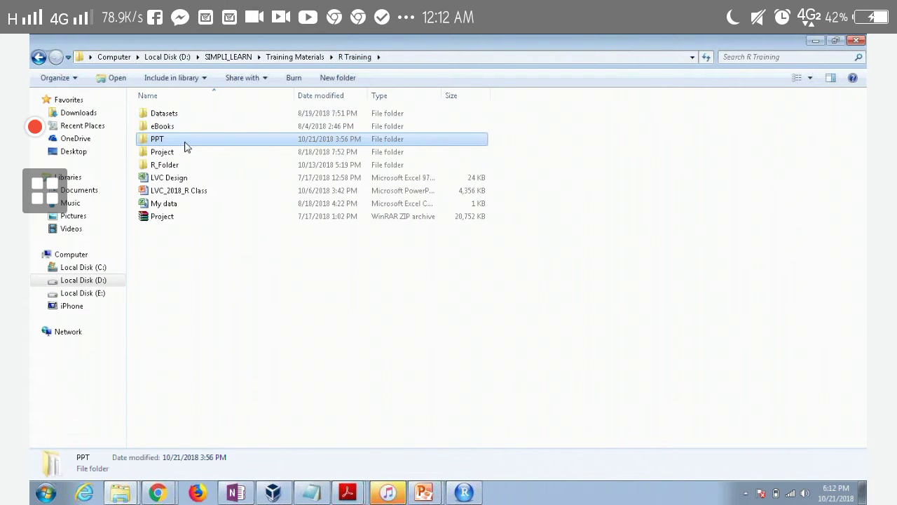
double_click(191, 116)
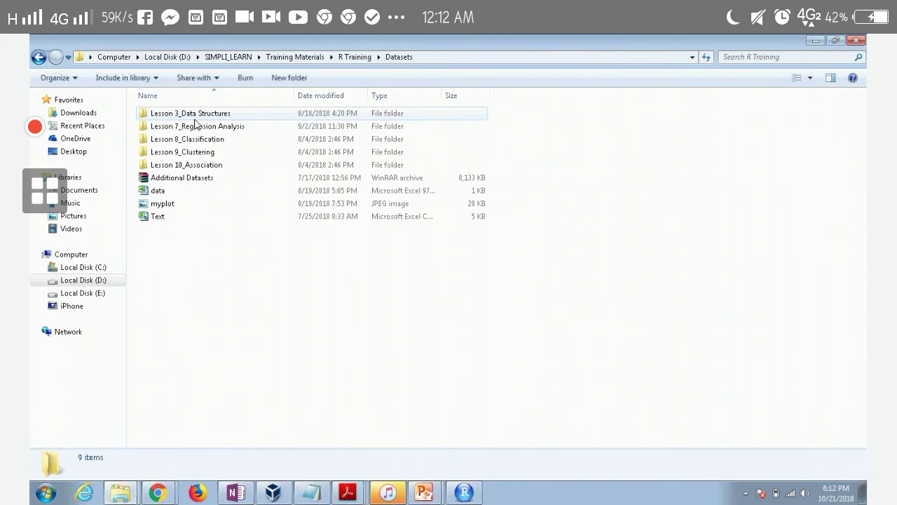
double_click(193, 126)
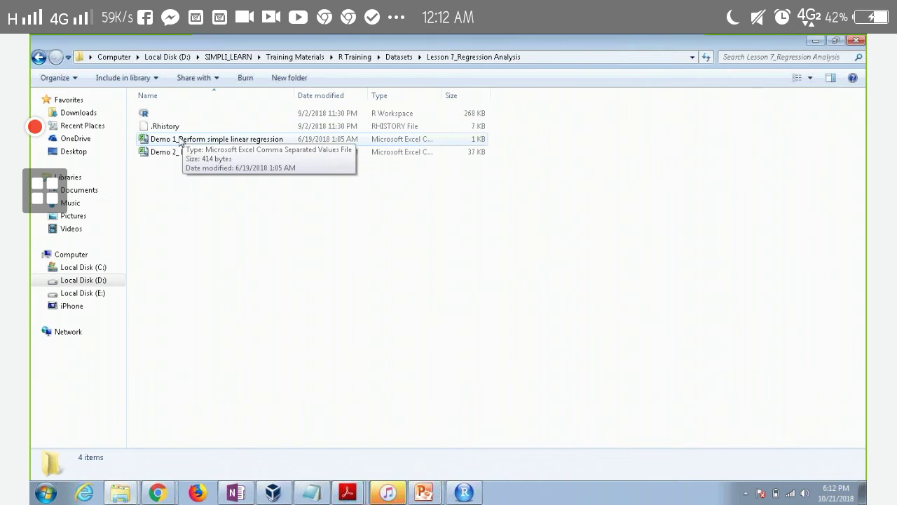
Widen the Name column, open the Demo 1_Perform simple linear regression file in Excel, then close it
left_click(180, 140)
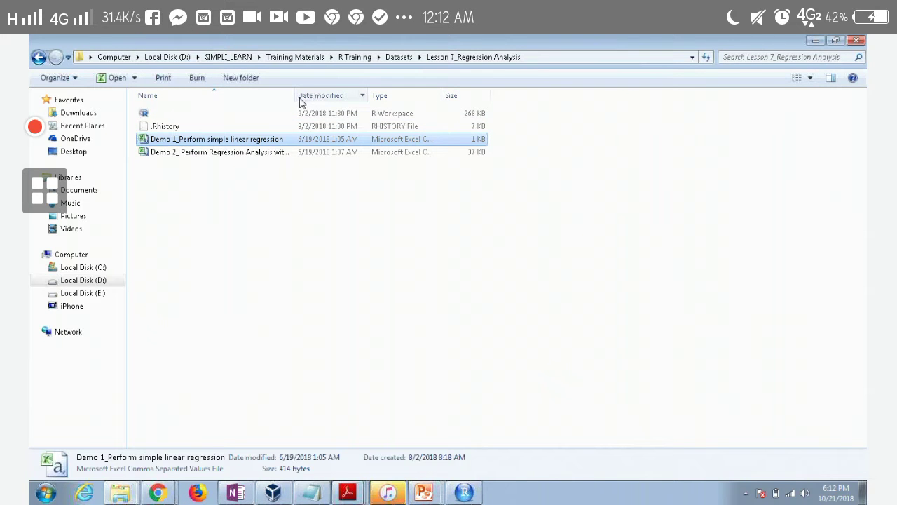
left_click_drag(295, 95, 370, 95)
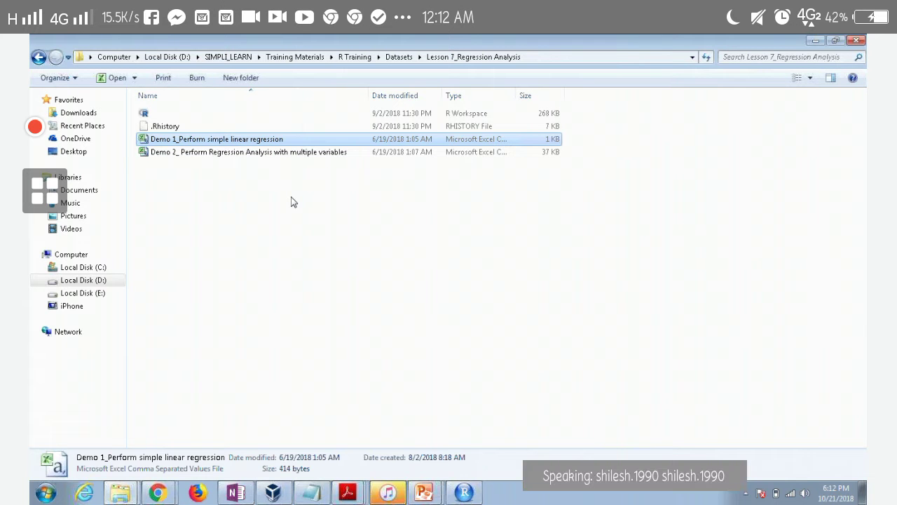
double_click(233, 145)
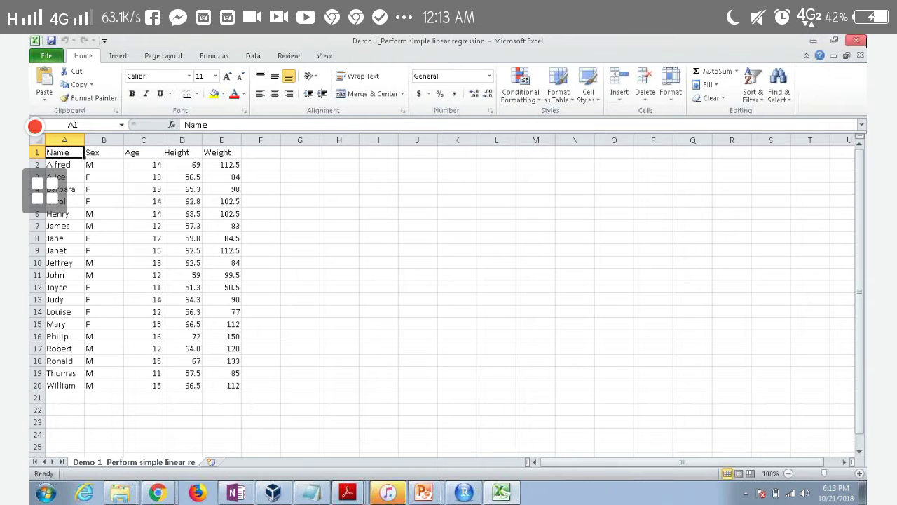
left_click(858, 40)
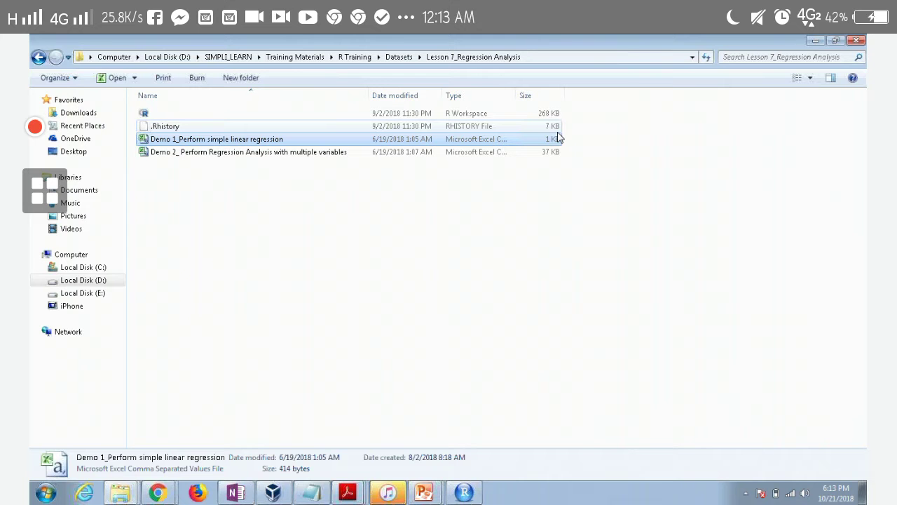
Back in RStudio, run data() to list the built-in R data sets
key("alt+Tab")
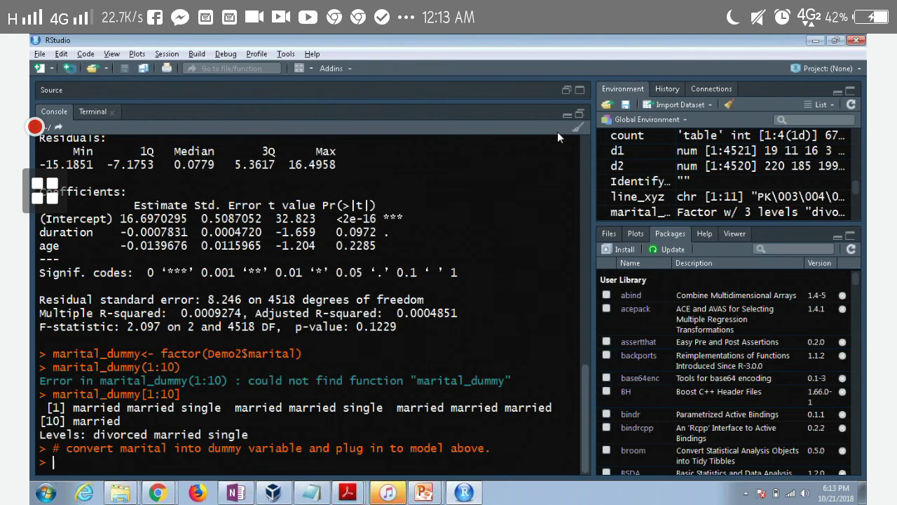
type("data (class")
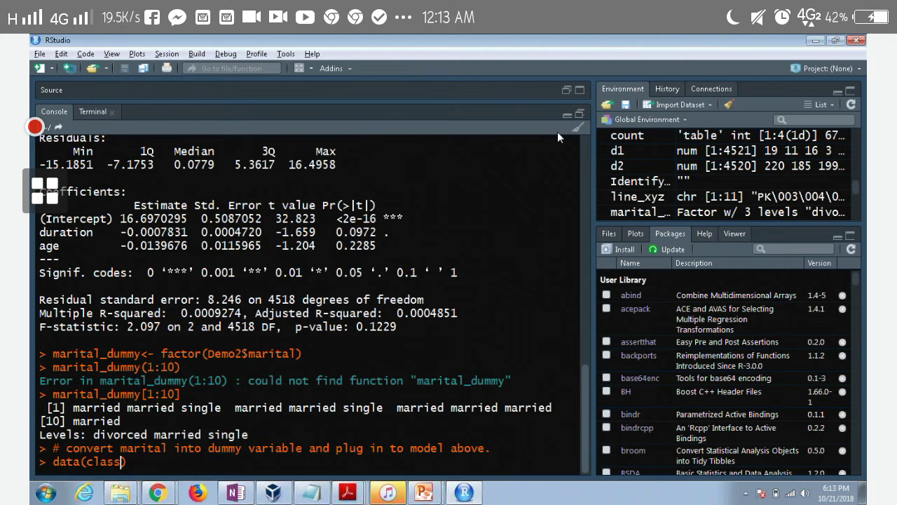
key("BackSpace")
key("BackSpace")
key("BackSpace")
key("BackSpace")
key("BackSpace")
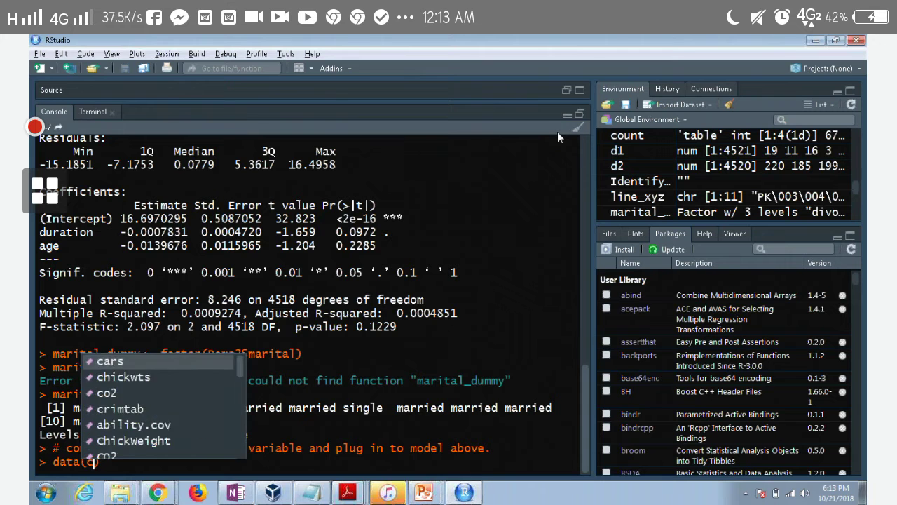
key("Return")
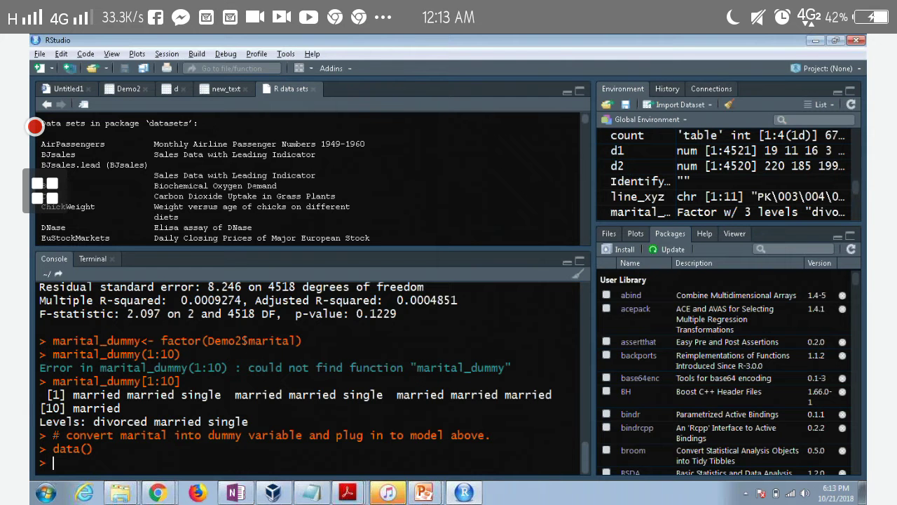
Scroll through the R data sets list from top to bottom
scroll(256, 191, "down", 1)
scroll(256, 191, "down", 8)
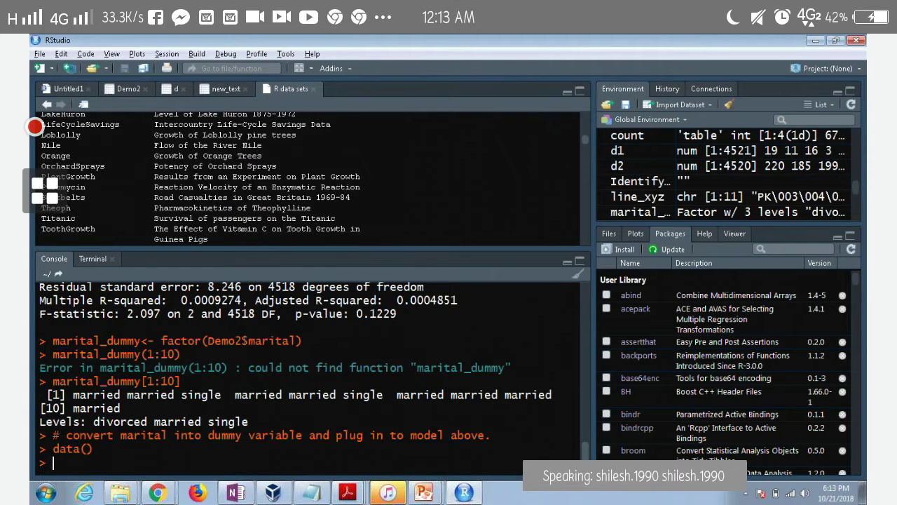
scroll(309, 178, "down", 3)
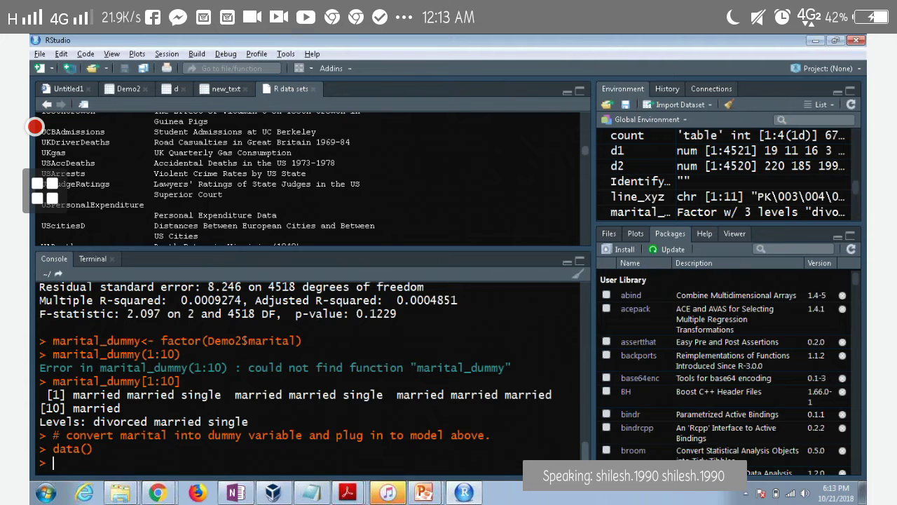
scroll(309, 179, "down", 4)
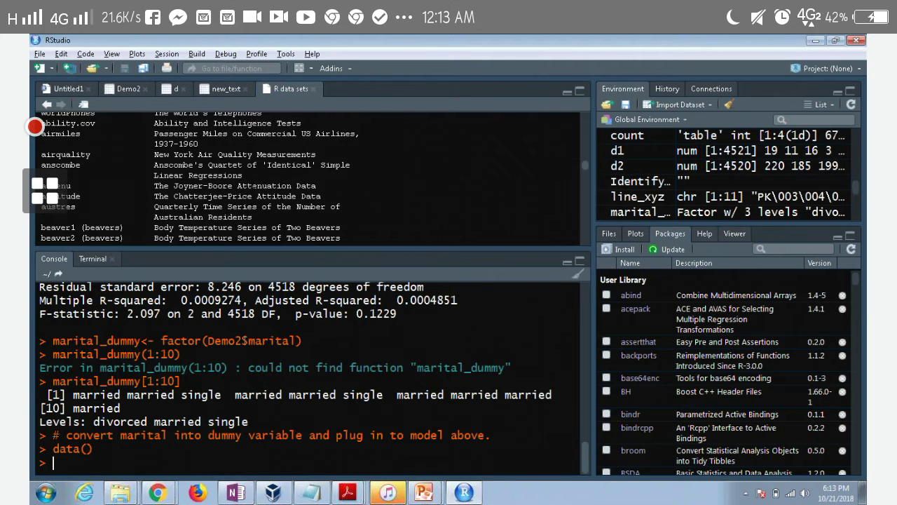
scroll(309, 179, "down", 2)
scroll(309, 178, "down", 2)
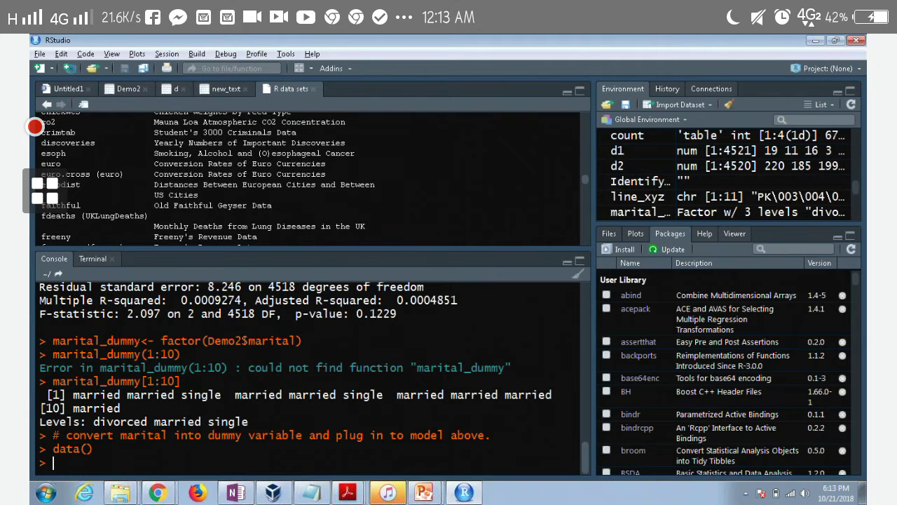
scroll(256, 193, "down", 1)
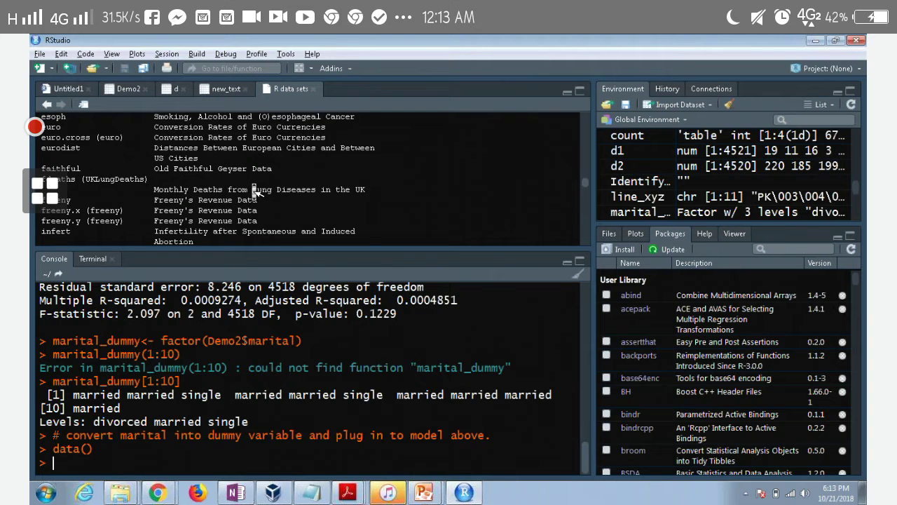
scroll(256, 193, "down", 3)
scroll(256, 192, "down", 2)
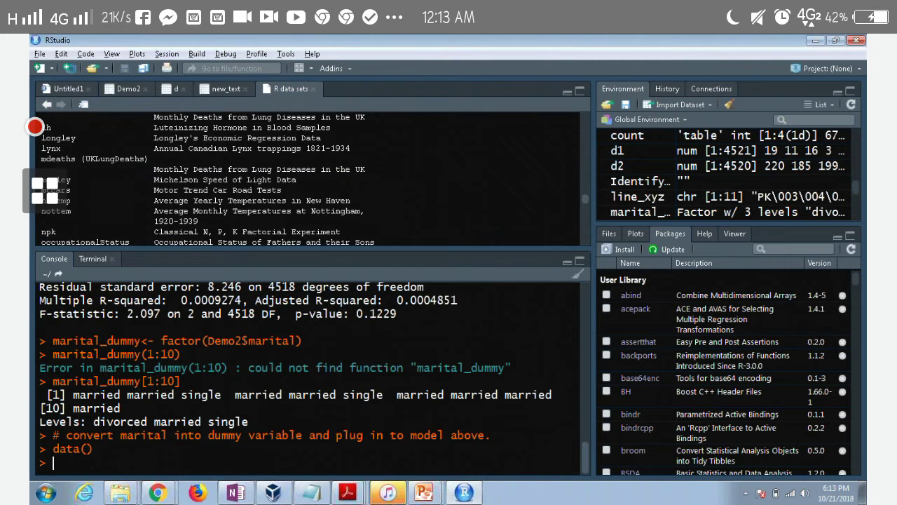
scroll(254, 189, "down", 1)
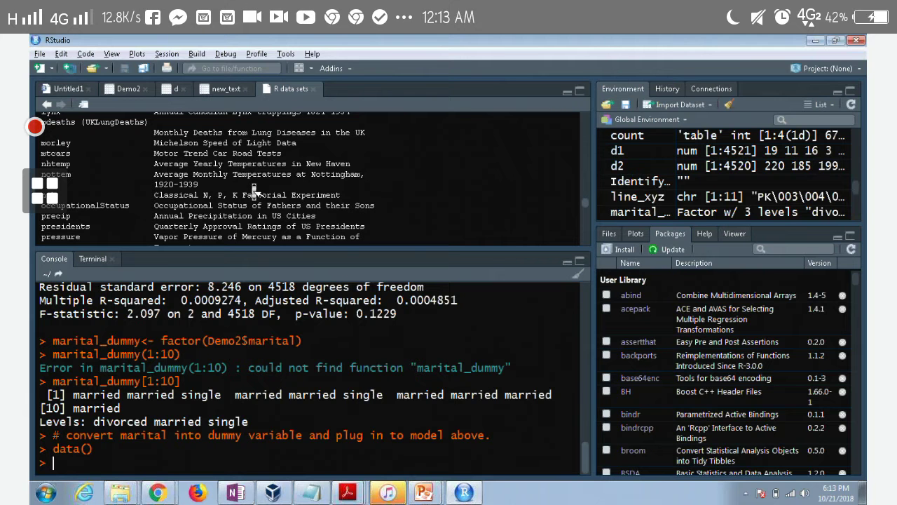
scroll(254, 191, "down", 1)
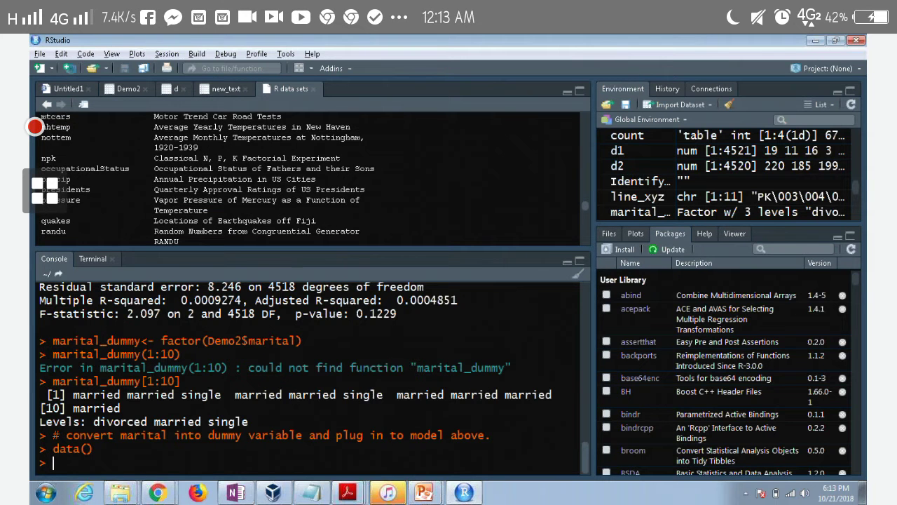
scroll(255, 191, "down", 1)
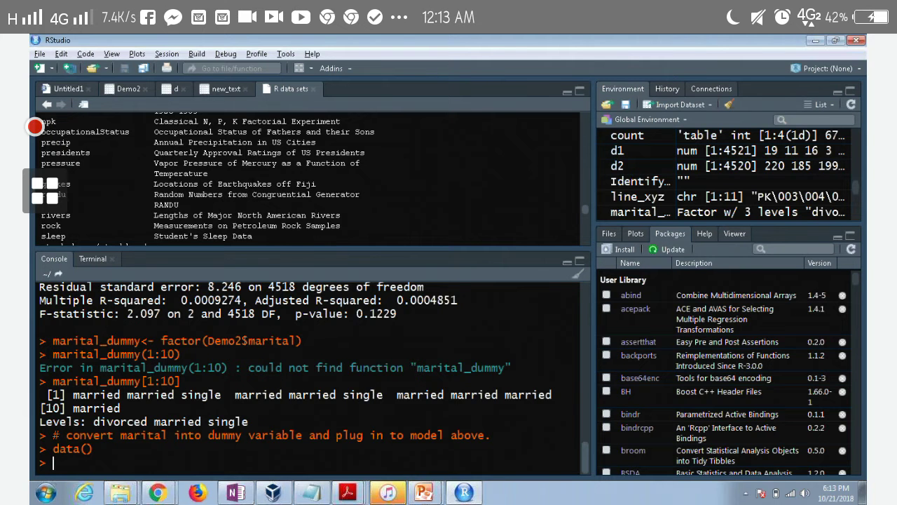
scroll(255, 191, "down", 2)
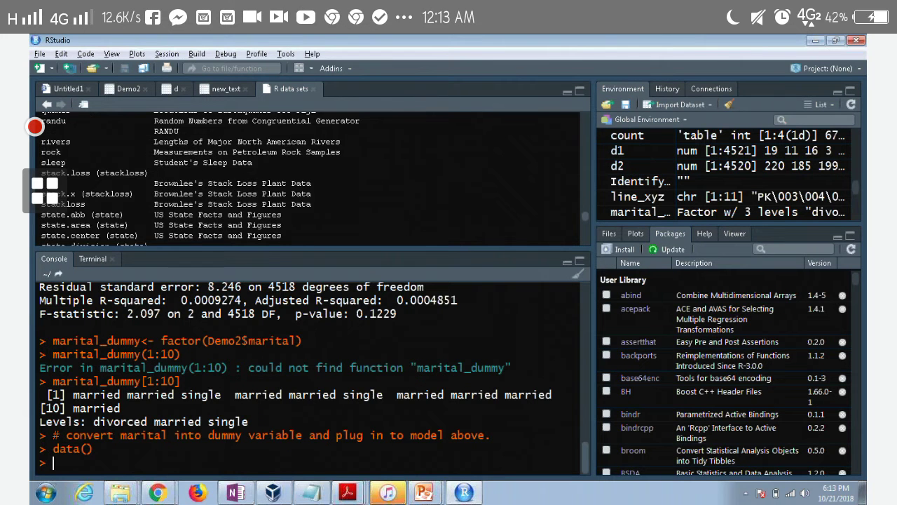
scroll(255, 191, "down", 5)
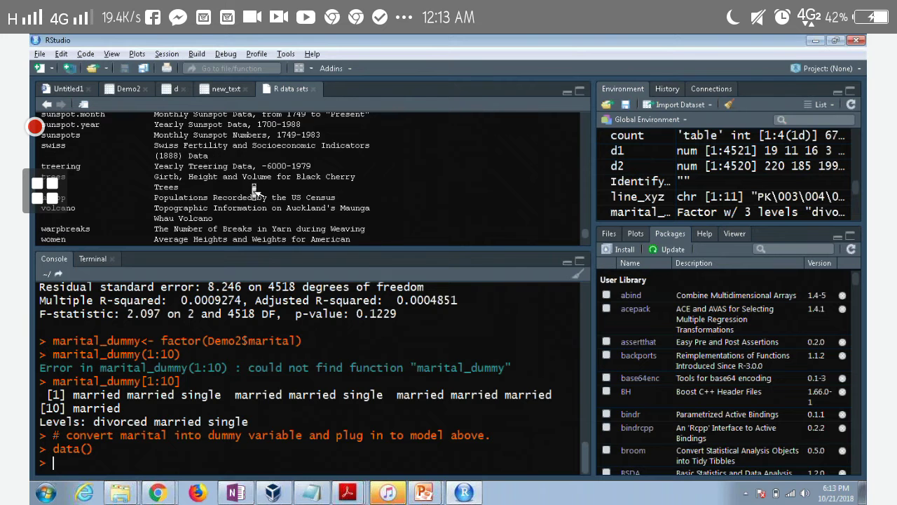
scroll(255, 191, "down", 1)
scroll(254, 191, "down", 1)
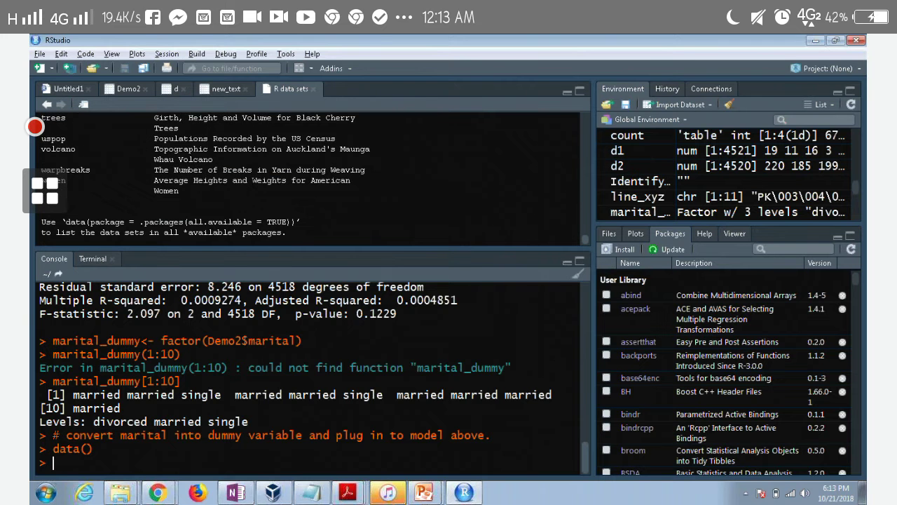
scroll(254, 191, "up", 20)
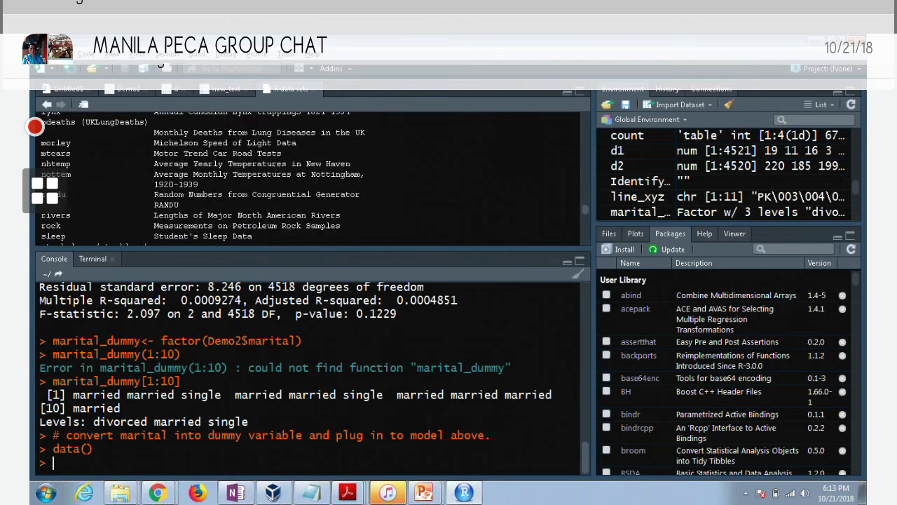
scroll(253, 181, "down", 15)
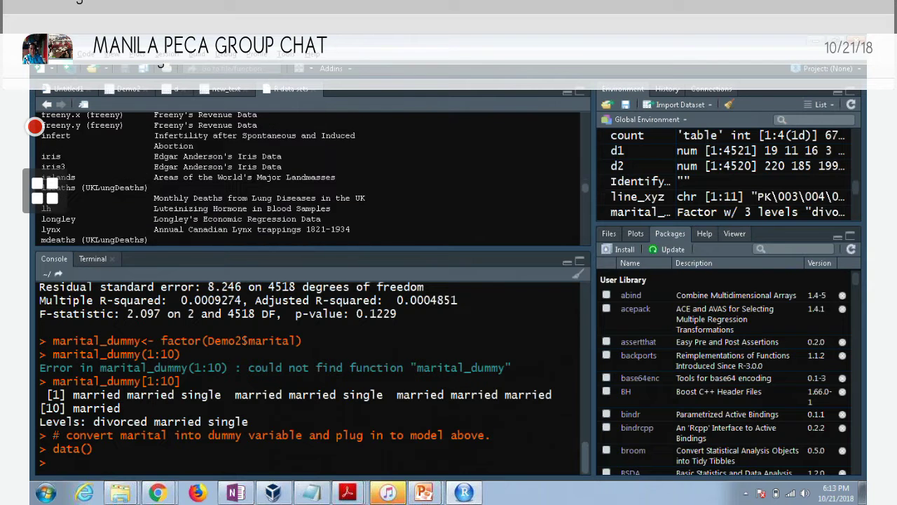
scroll(251, 176, "up", 5)
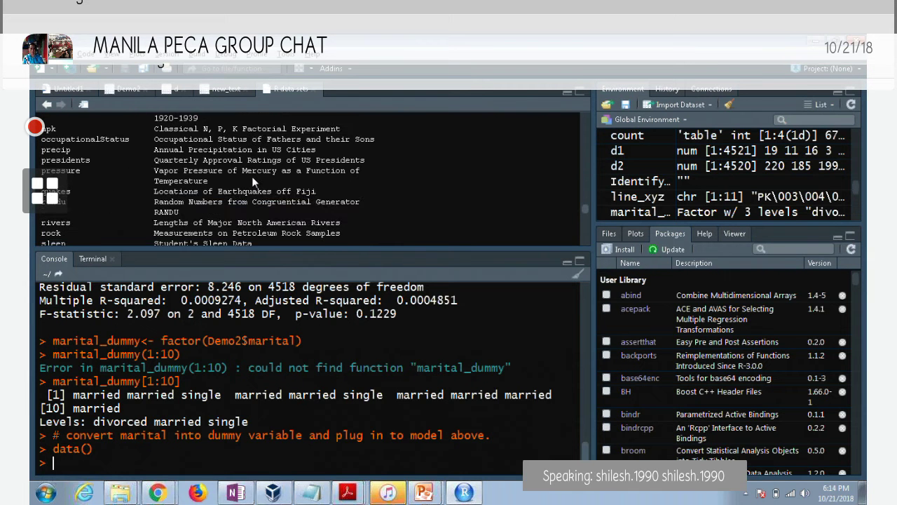
scroll(315, 179, "up", 6)
scroll(257, 162, "up", 15)
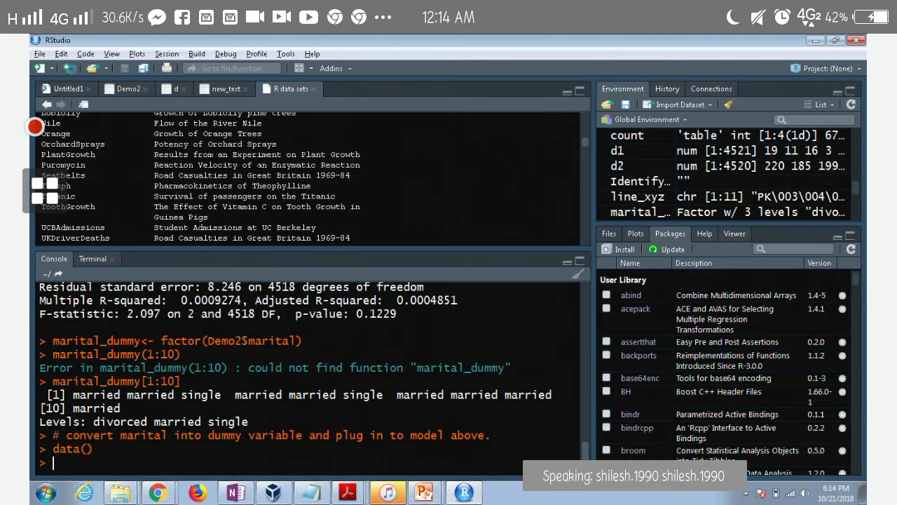
scroll(258, 161, "up", 4)
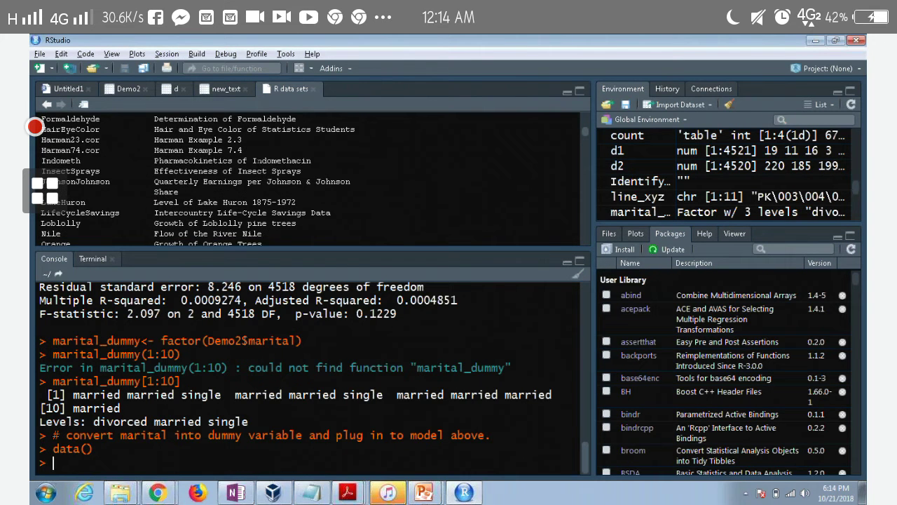
scroll(261, 172, "up", 3)
scroll(261, 174, "down", 3)
scroll(261, 162, "down", 3)
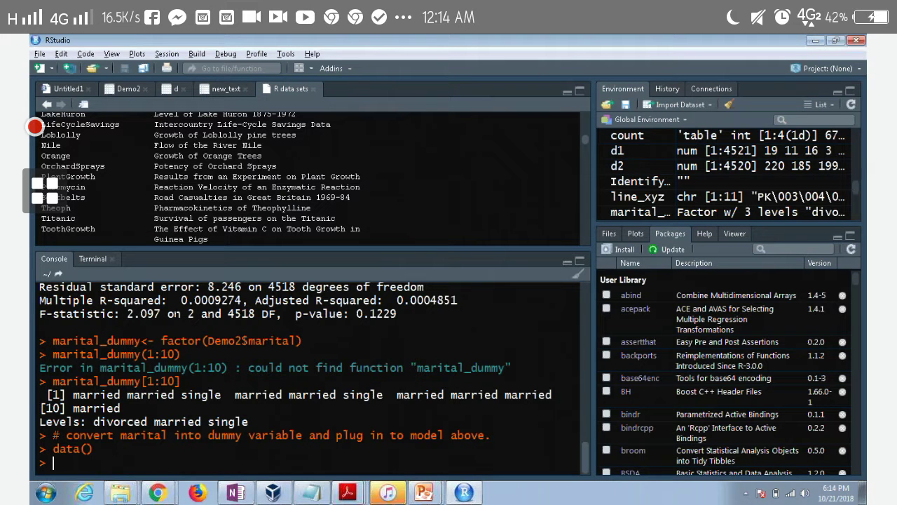
Start a From Text (readr) import from the Environment pane and browse for a file
left_click(651, 104)
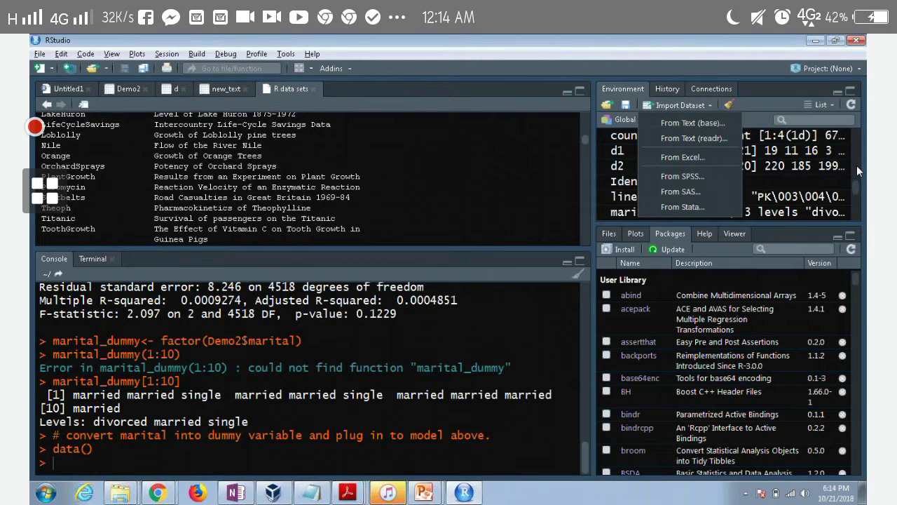
left_click(672, 137)
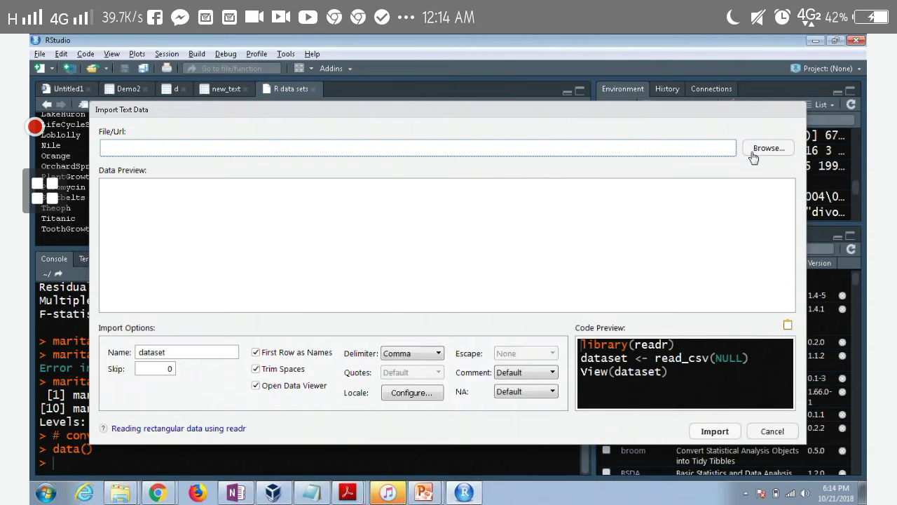
left_click(753, 153)
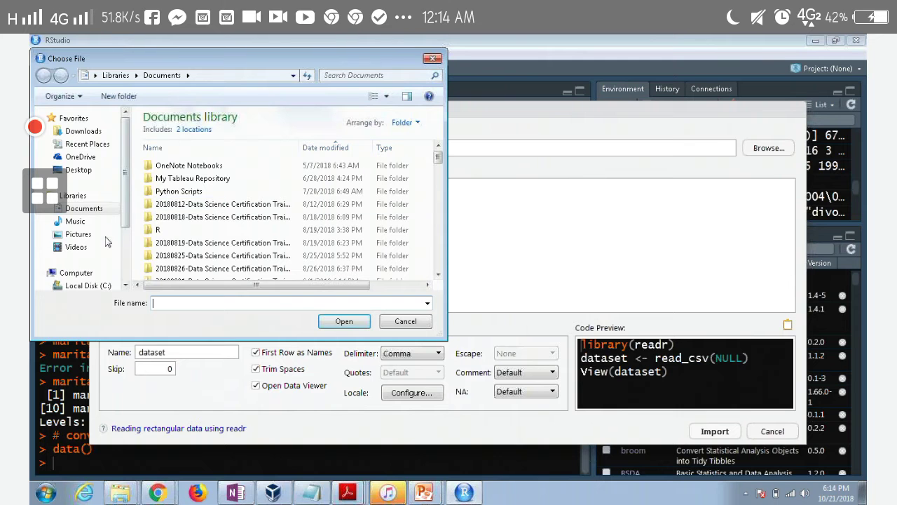
Navigate to D:\SIMPLI_LEARN\Training Materials\R Training\Datasets\Lesson 7_Regression Analysis and choose the Demo 1 file
scroll(116, 231, "down", 2)
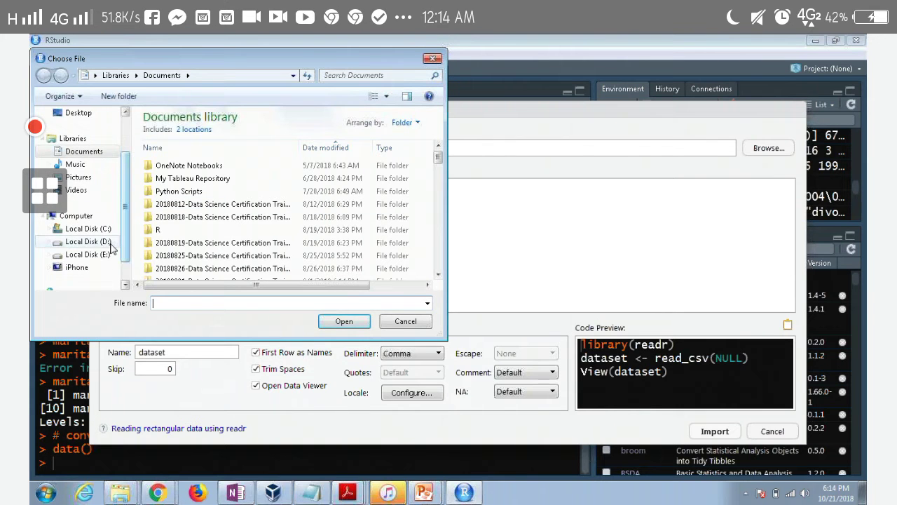
left_click(88, 242)
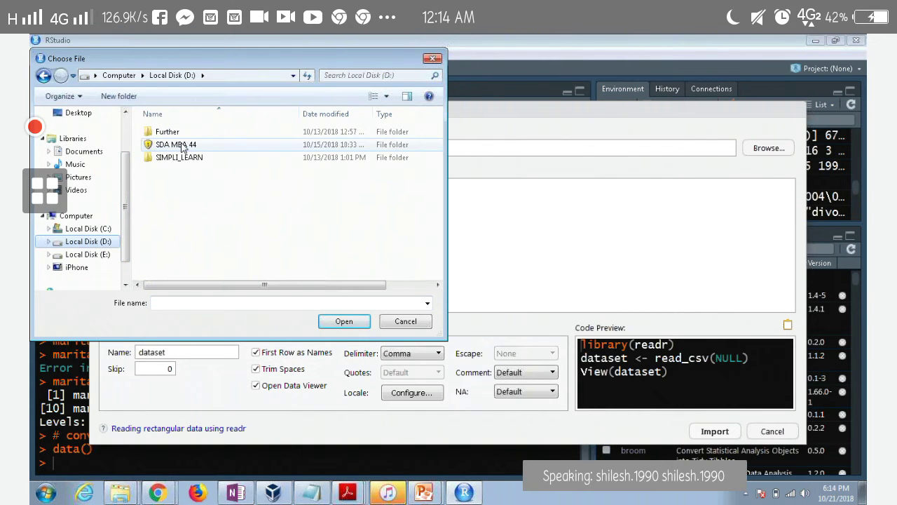
double_click(177, 157)
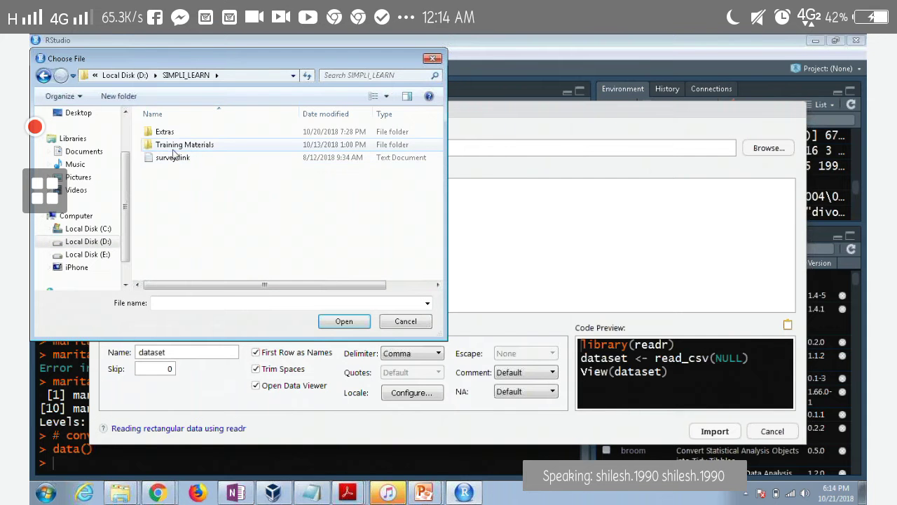
double_click(175, 146)
left_click(174, 146)
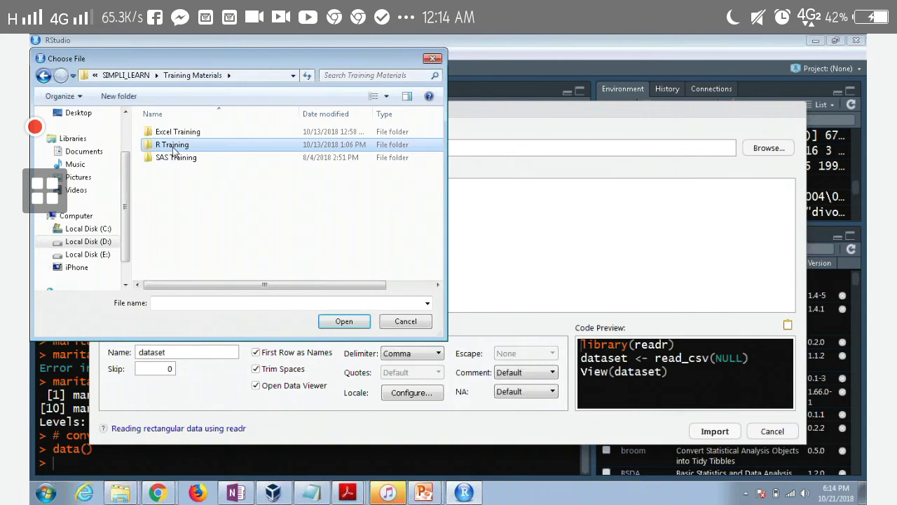
double_click(174, 147)
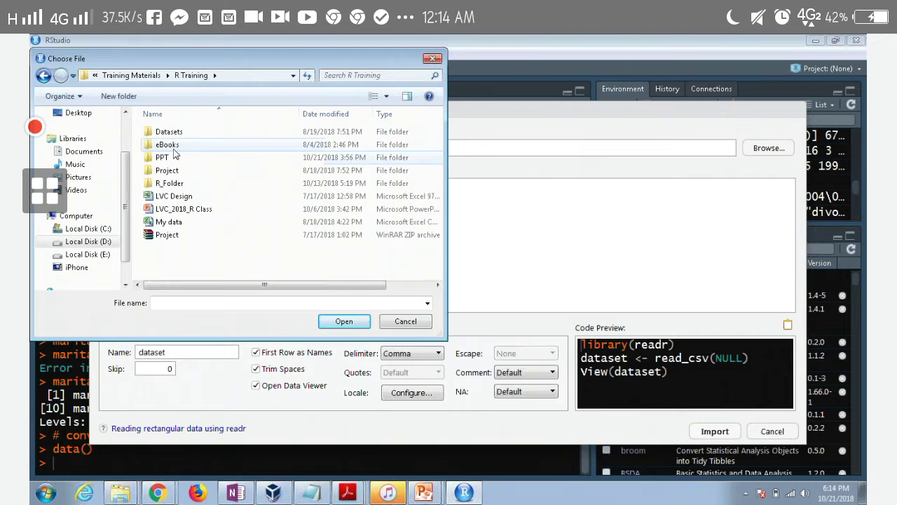
double_click(180, 132)
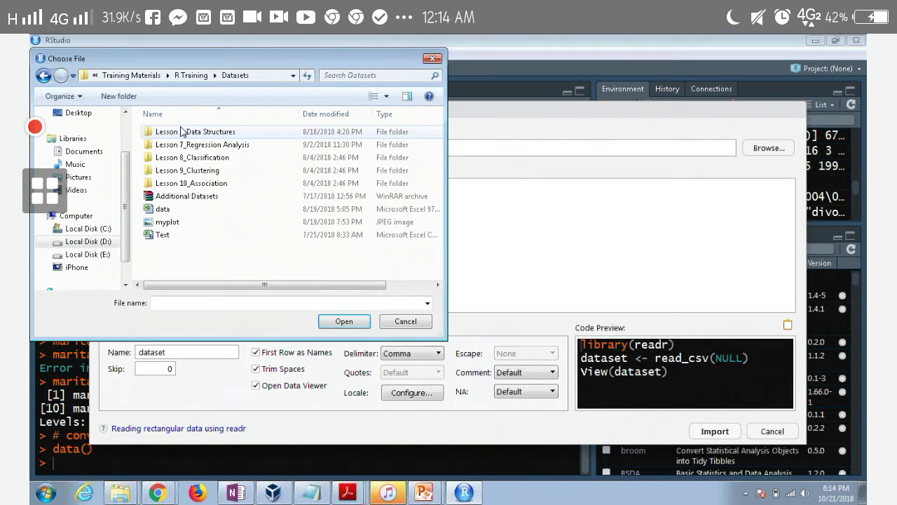
double_click(181, 144)
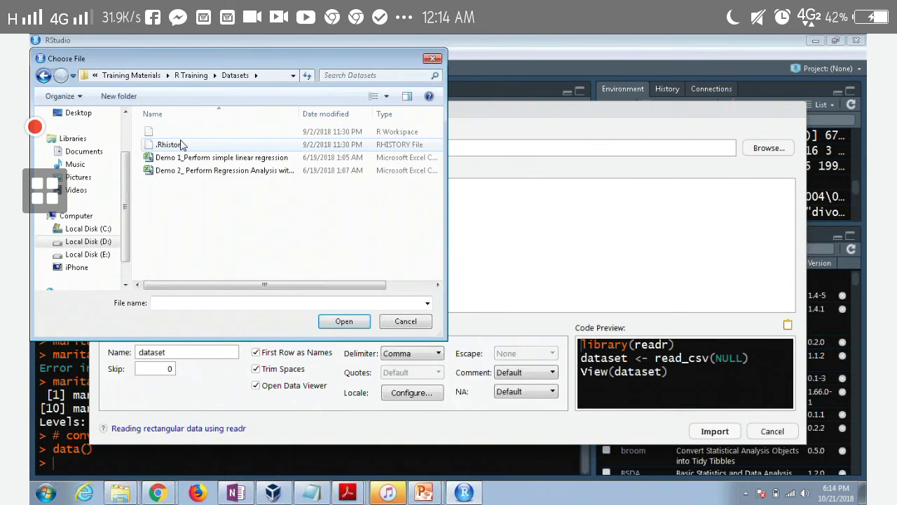
left_click(176, 158)
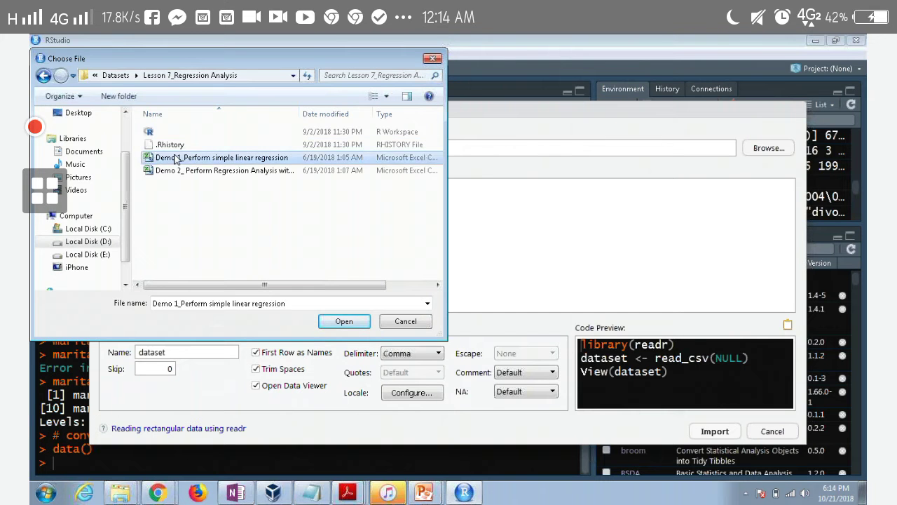
double_click(176, 159)
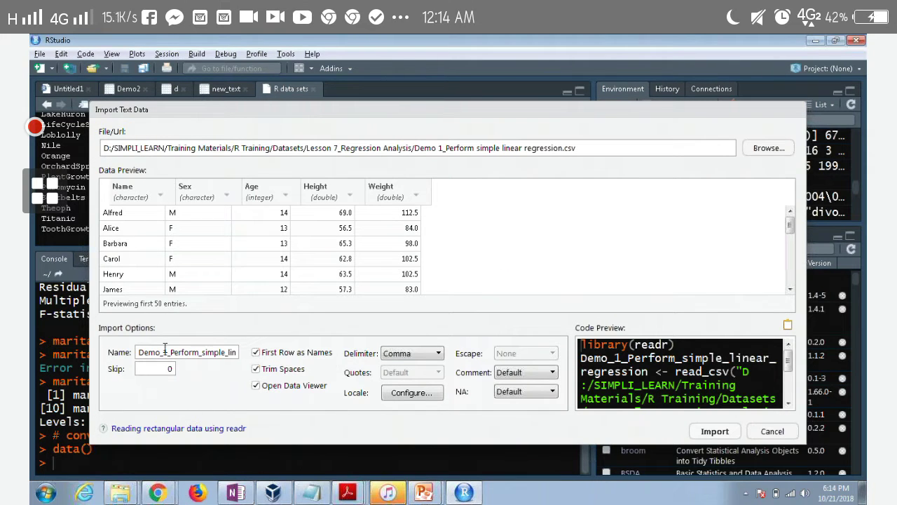
Rename the data set to class_lm and import the Demo 1 CSV
left_click(138, 352)
key("Delete")
key("Delete")
key("Delete")
key("Delete")
key("Delete")
key("Delete")
key("Delete")
key("Delete")
key("Delete")
key("Delete")
key("Delete")
key("Delete")
key("Delete")
key("Delete")
key("Delete")
key("Delete")
key("Delete")
key("Delete")
key("Delete")
key("Delete")
type("class")
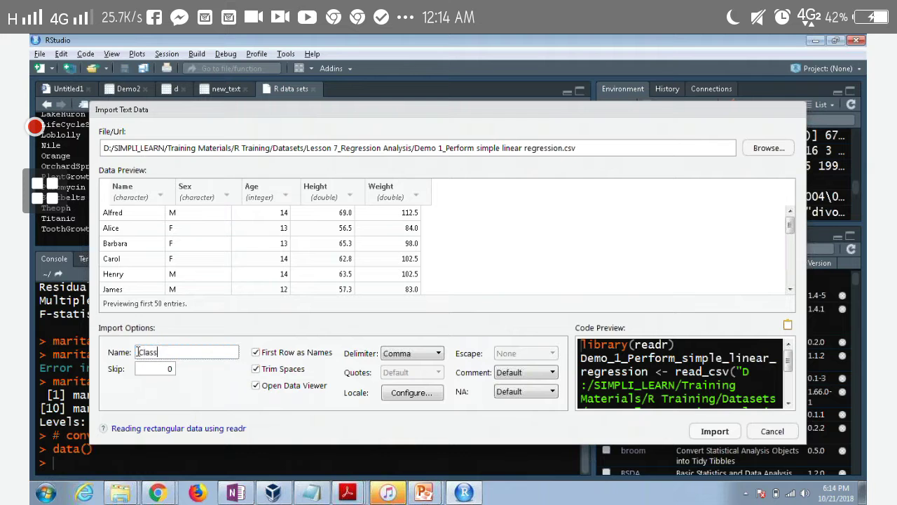
type("_lm")
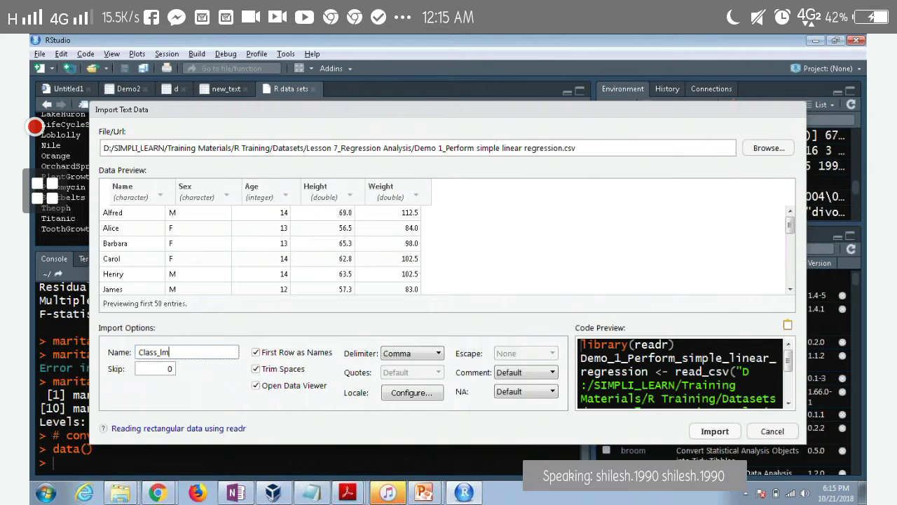
left_click(701, 430)
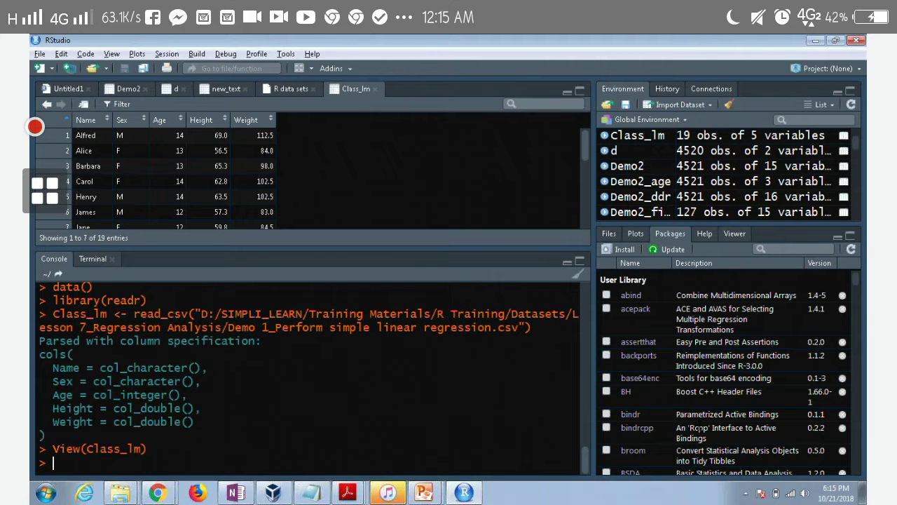
Print the first six rows with head(Class_lm)
type("head")
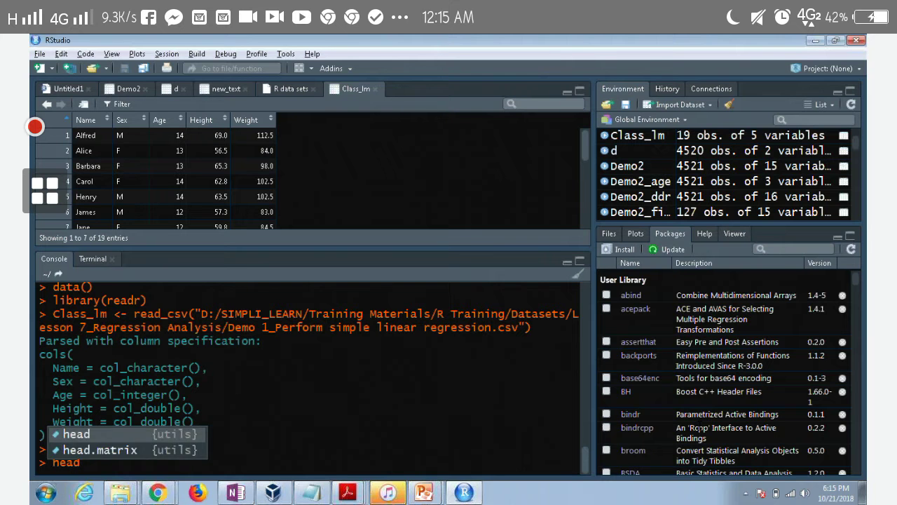
type("(class")
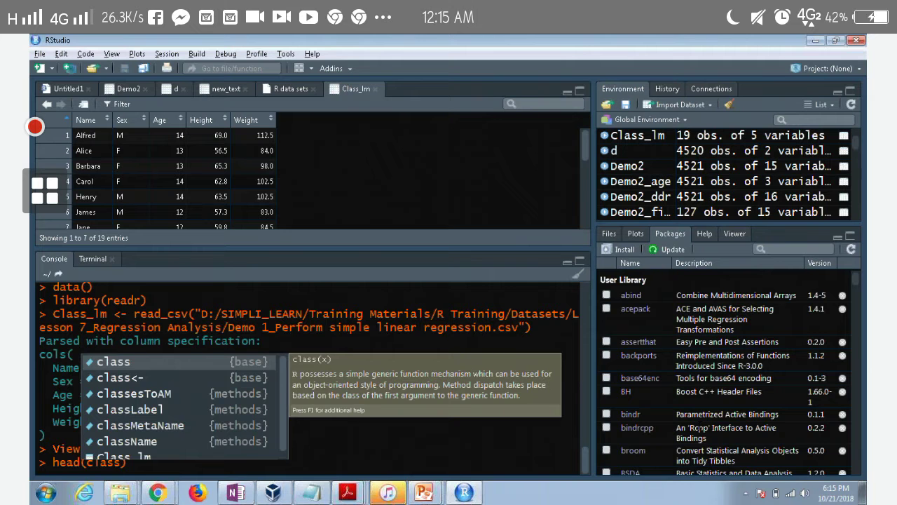
type("_lm")
key("Return")
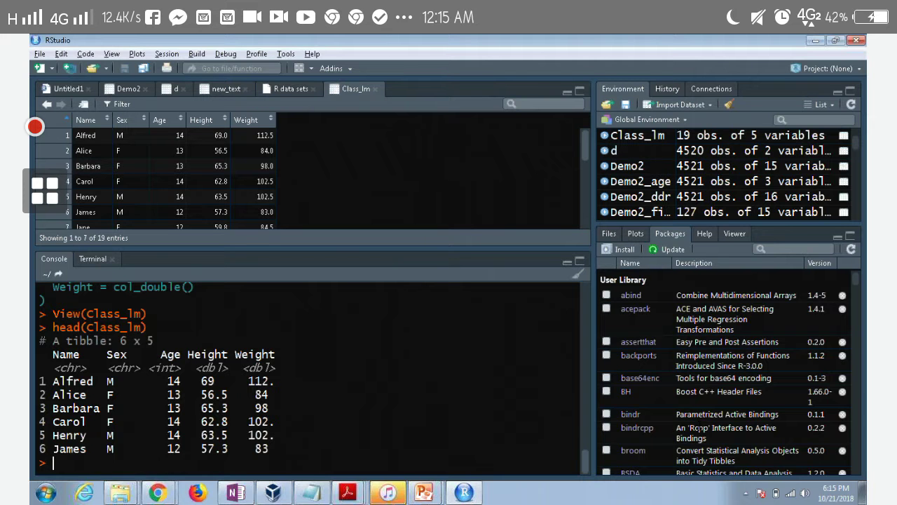
Discard the unfinished model_class lm() line and run attach(Class_lm)
type("model")
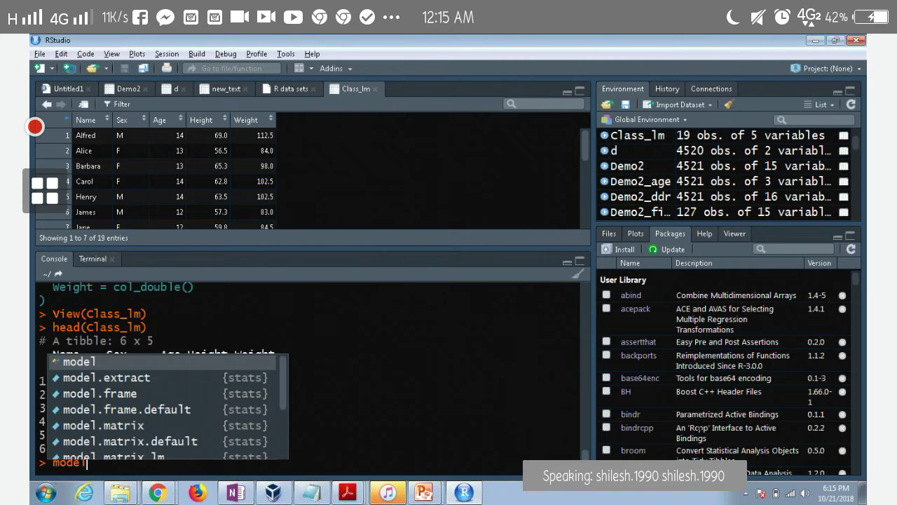
type("_class<- lm(")
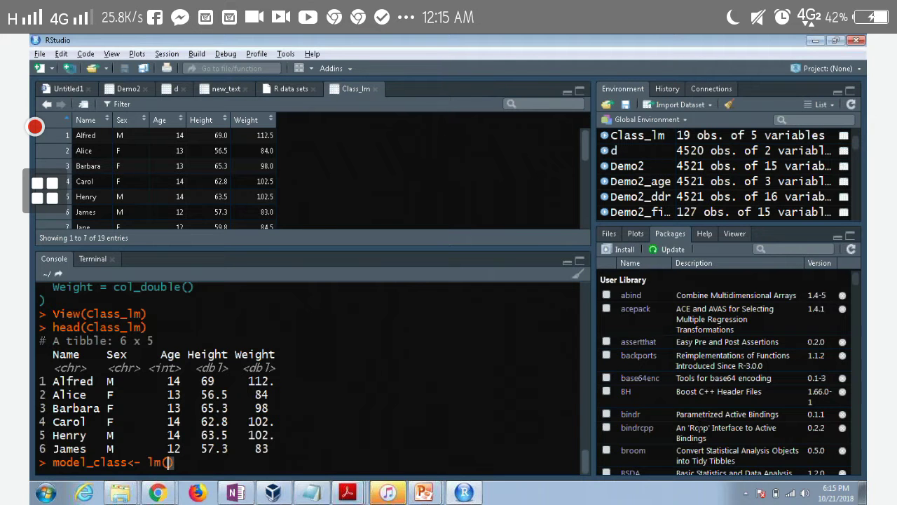
key("Escape")
key("Return")
type("attach(")
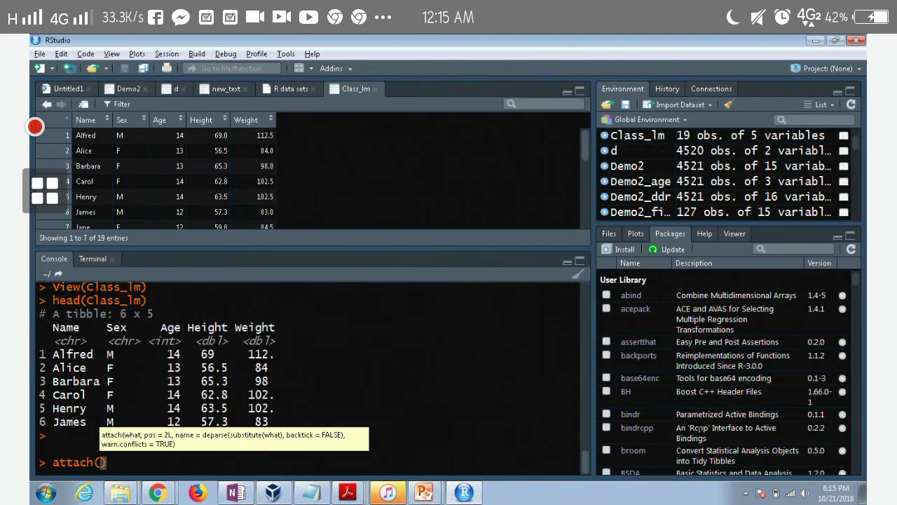
type("class_lm")
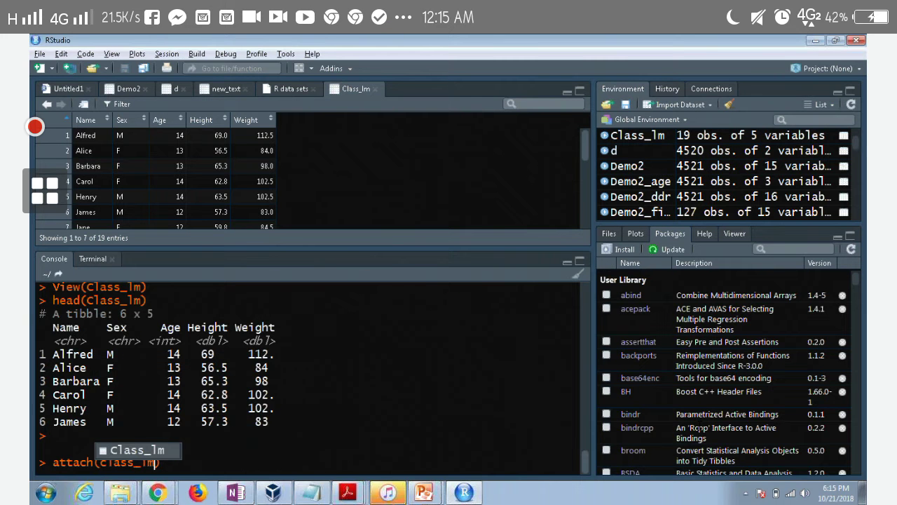
key("Tab")
key("Return")
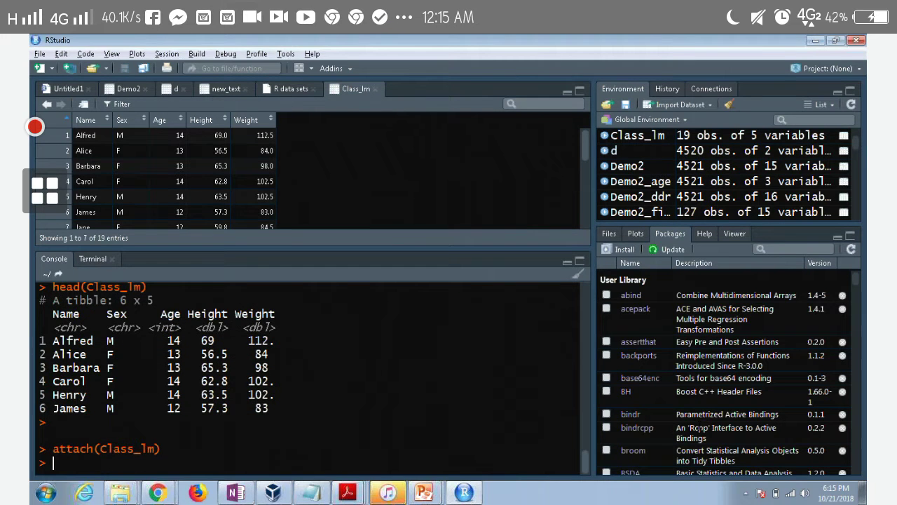
Fit model_class<- lm(Weight~Height) in the console
type("model_class")
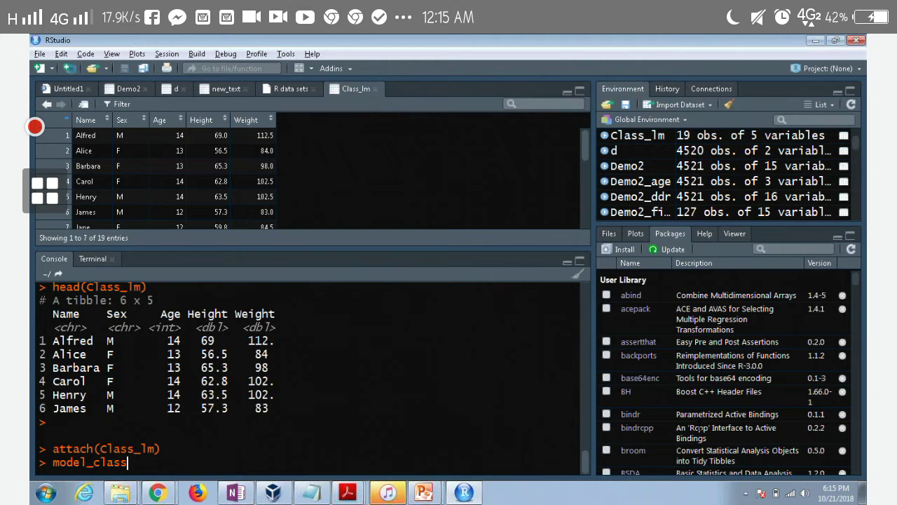
type("<- ")
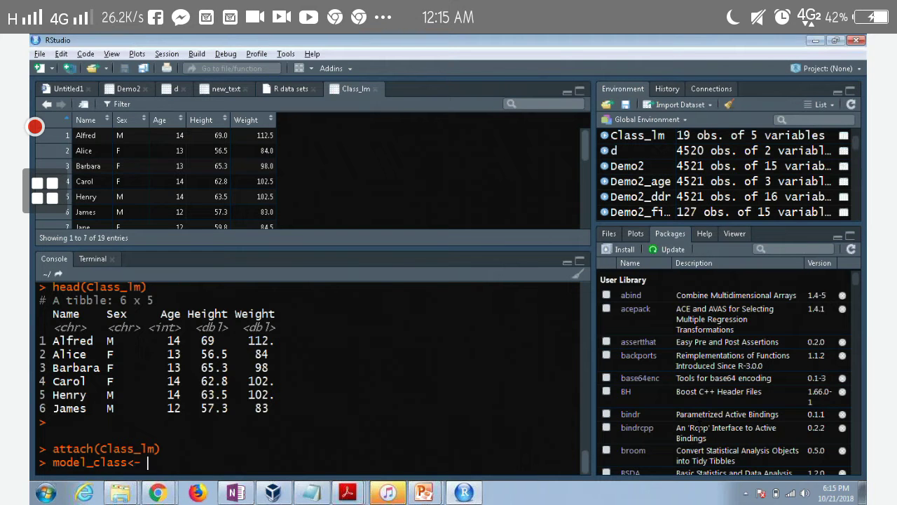
type("lm(")
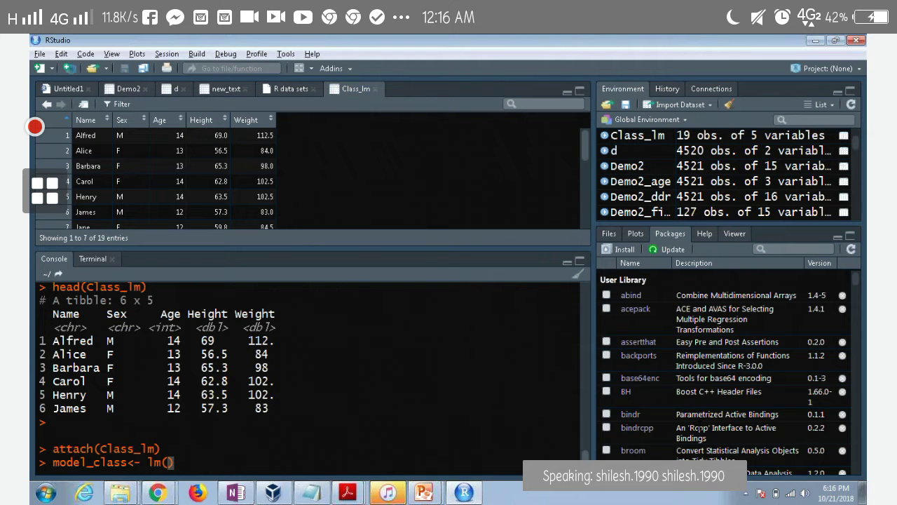
type("weight")
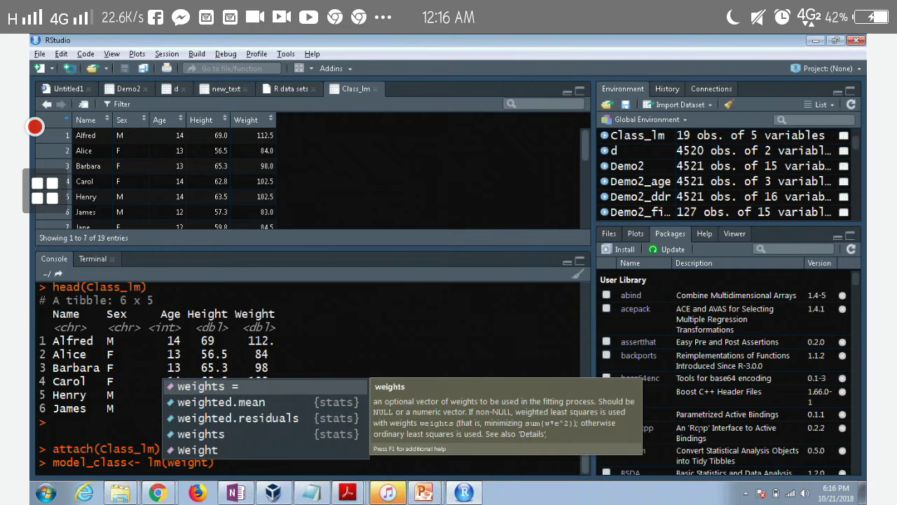
key("Down")
key("Down")
key("Down")
key("Down")
key("Return")
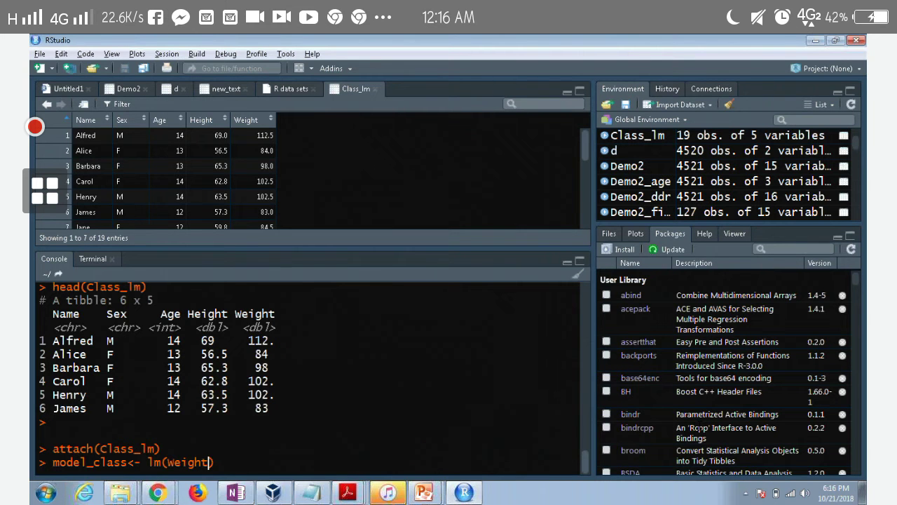
type("~")
type("Hieg")
key("BackSpace")
key("BackSpace")
key("BackSpace")
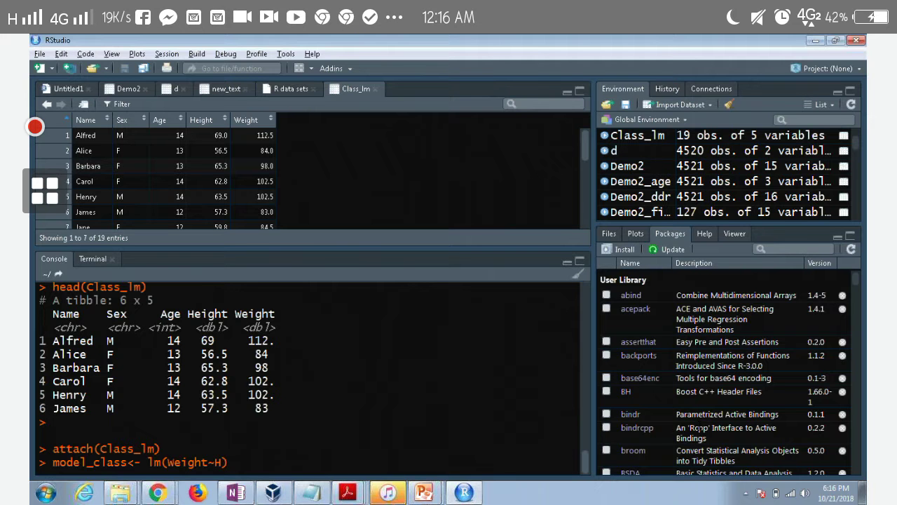
type("eight")
key("Return")
Print summary(model_class), showing Height coefficient 3.8990 and R-squared 0.7705
type("summ")
key("Tab")
type("model_")
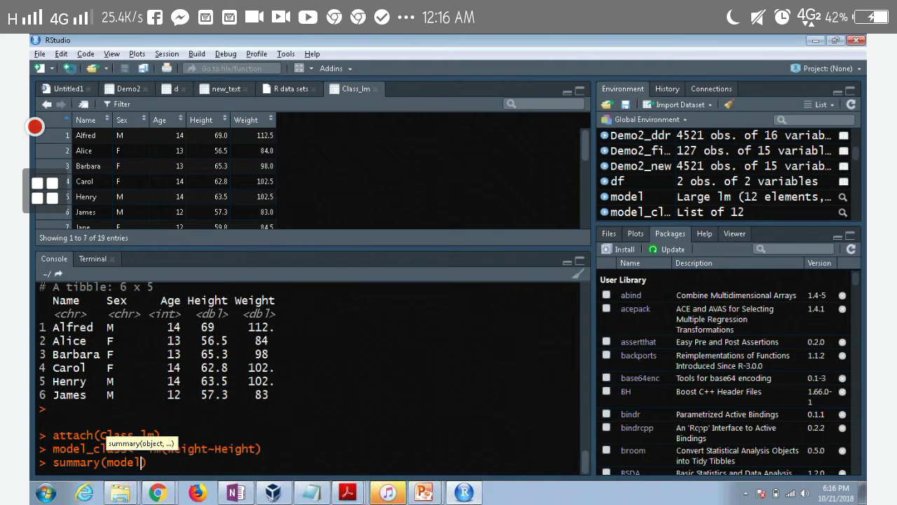
key("Tab")
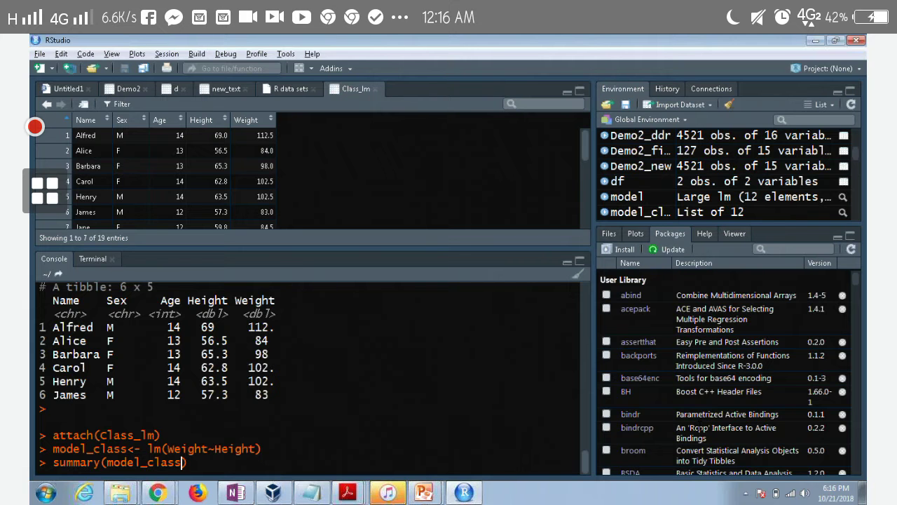
key("Return")
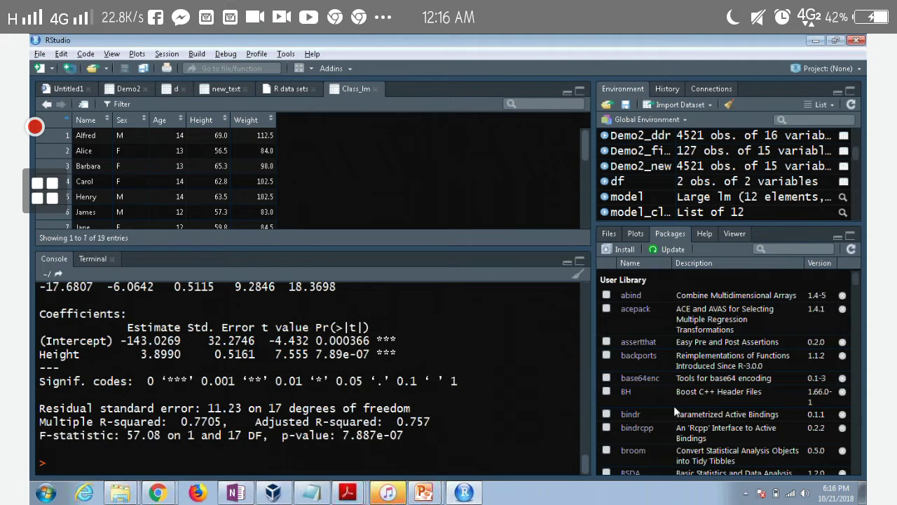
Highlight the Height p-value 7.89e-07 and its *** significance code in the summary
scroll(308, 372, "up", 3)
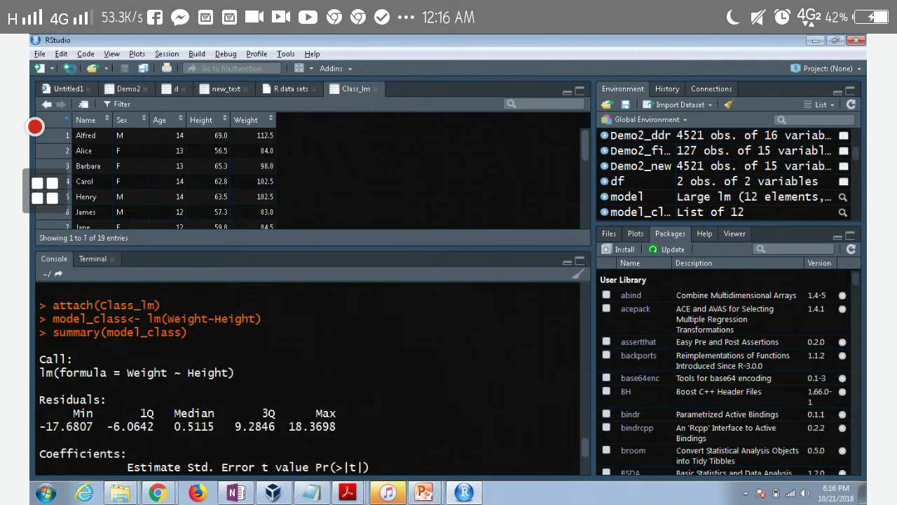
scroll(309, 371, "down", 3)
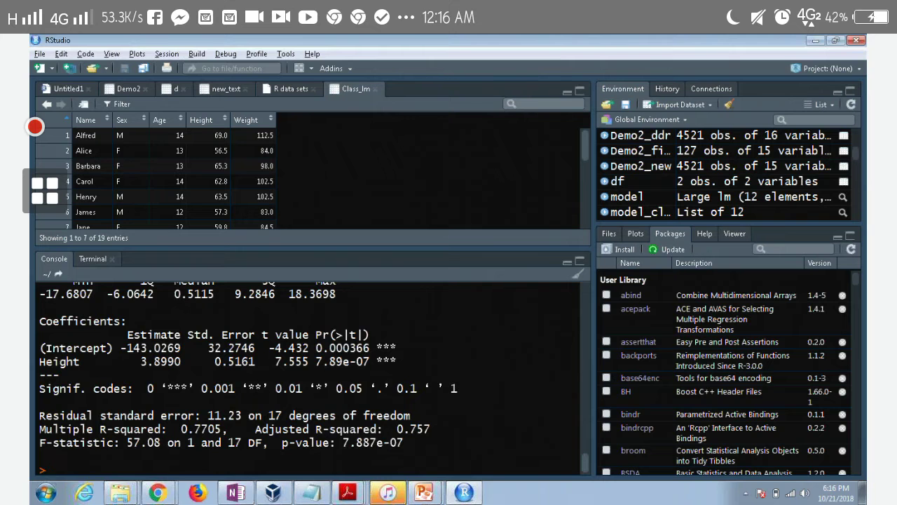
left_click_drag(370, 361, 316, 361)
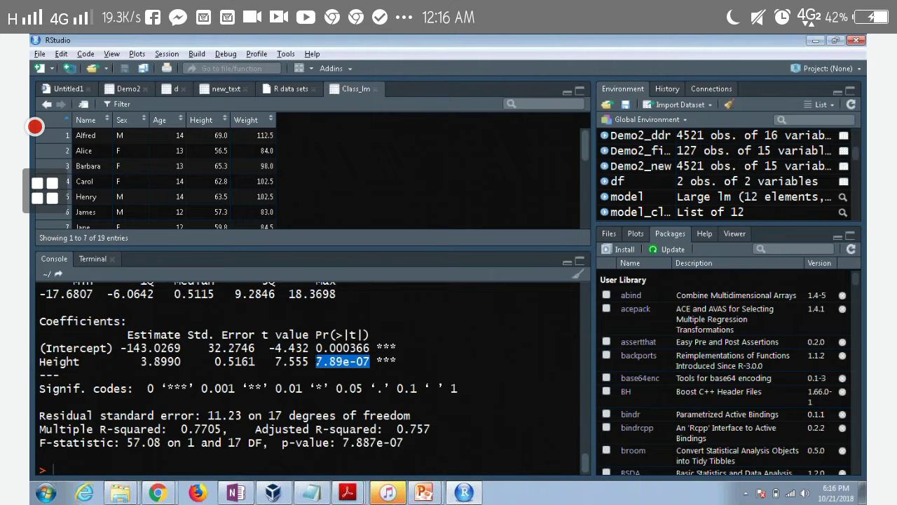
left_click_drag(188, 388, 168, 388)
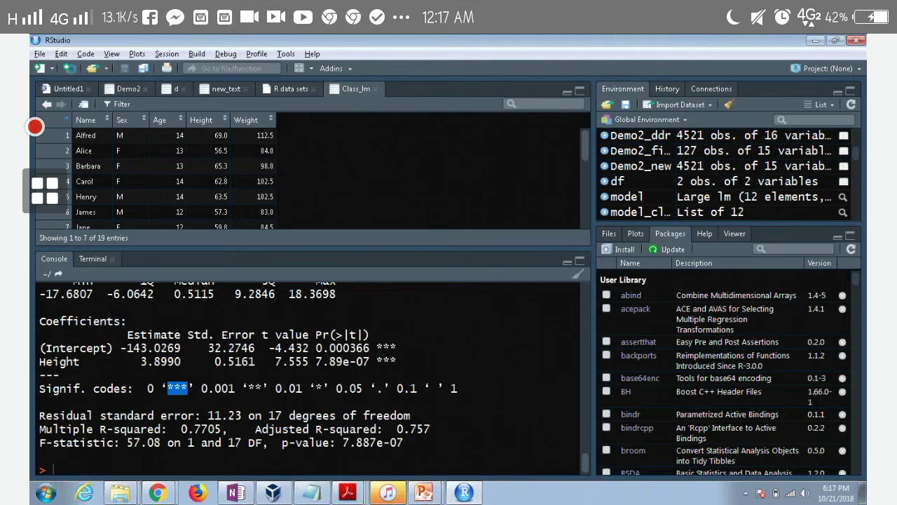
Recall the model_class<- lm(Weight~Height) command at the console prompt
scroll(308, 372, "down", 1)
scroll(308, 372, "up", 4)
scroll(309, 372, "down", 4)
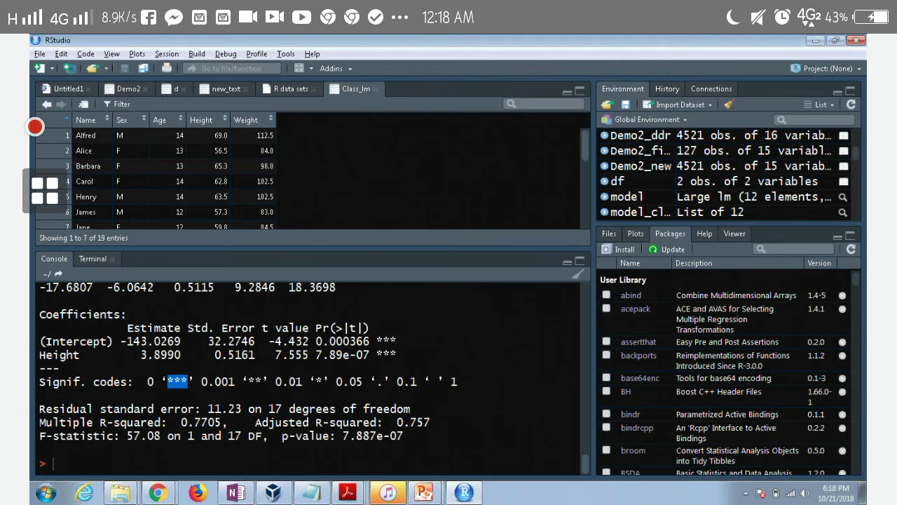
left_click(67, 462)
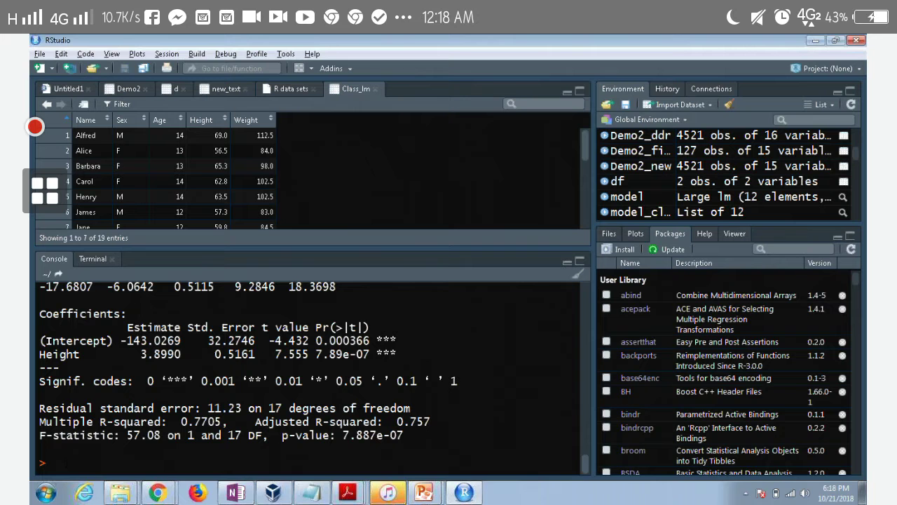
key("Up")
key("Up")
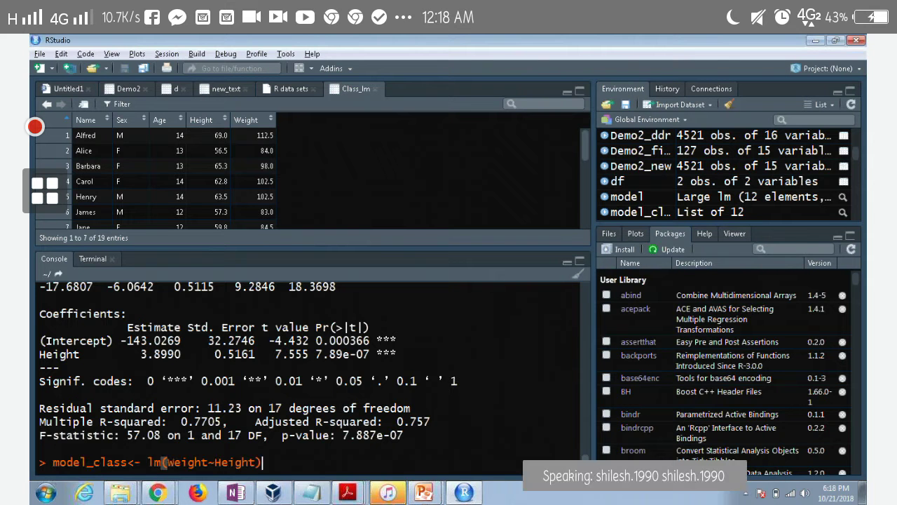
Refit model_class as lm(Weight~Height+Age)
type("+age")
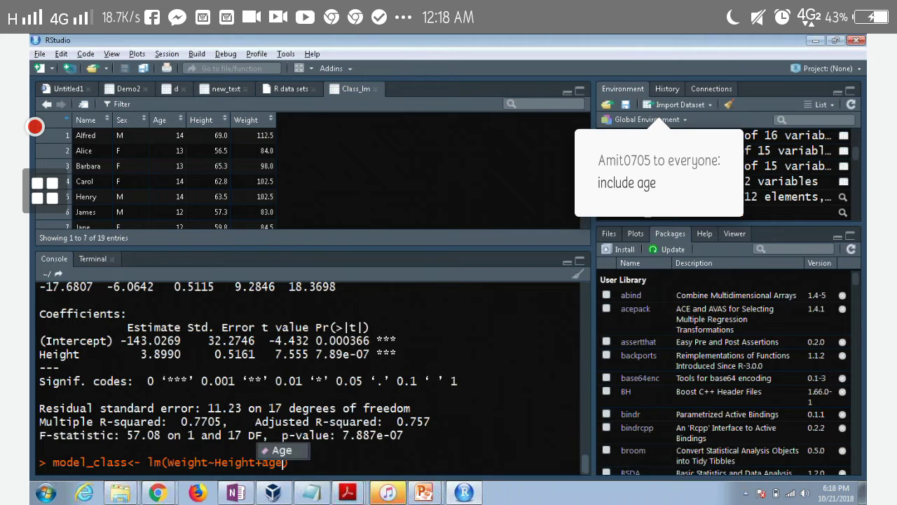
key("Tab")
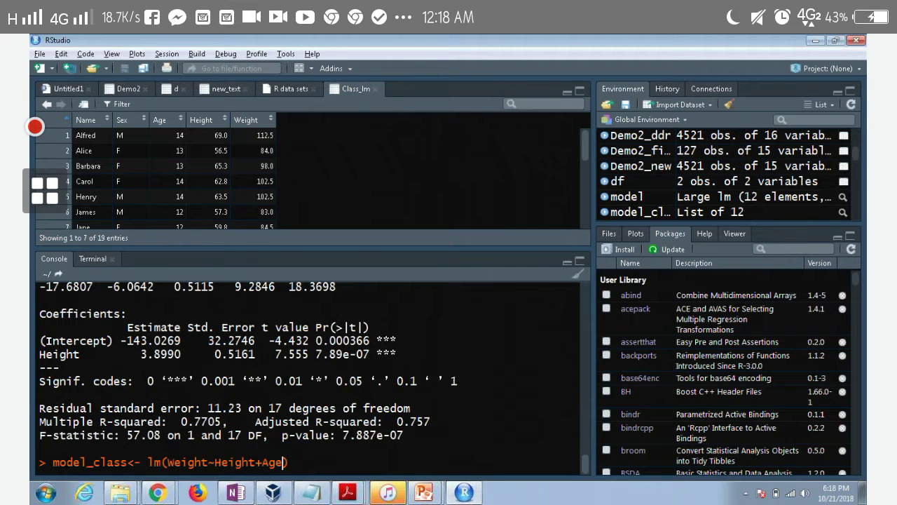
key("Return")
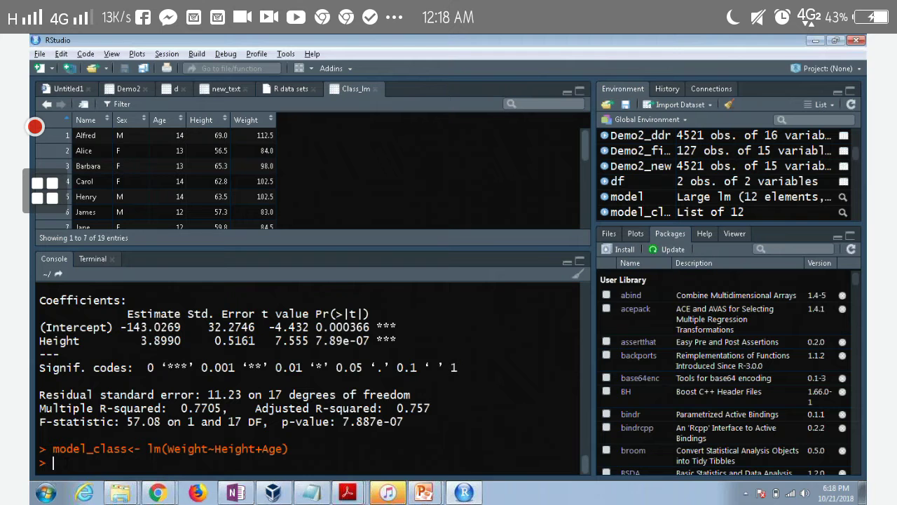
Print and review the new summary: Age coefficient 1.2784 (p 0.686), adjusted R-squared 0.7445
type("summary(model_class)")
key("Return")
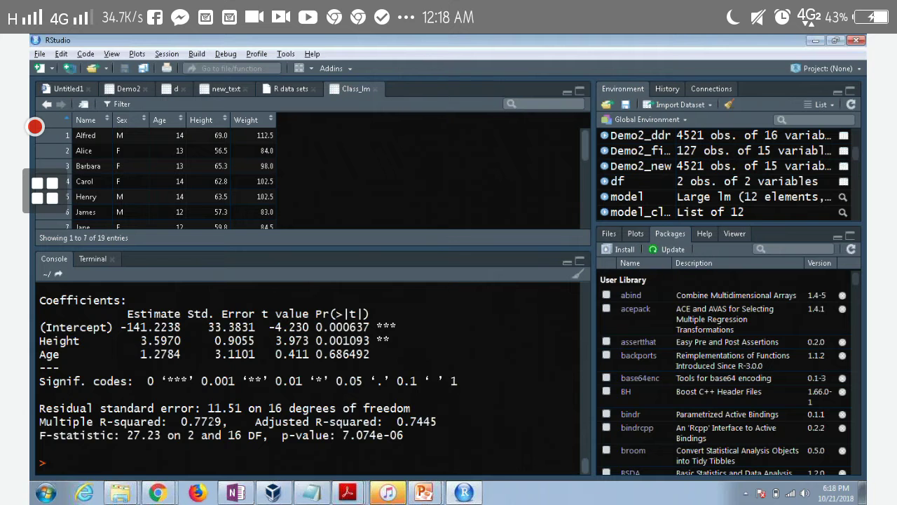
scroll(309, 379, "up", 3)
scroll(212, 422, "up", 2)
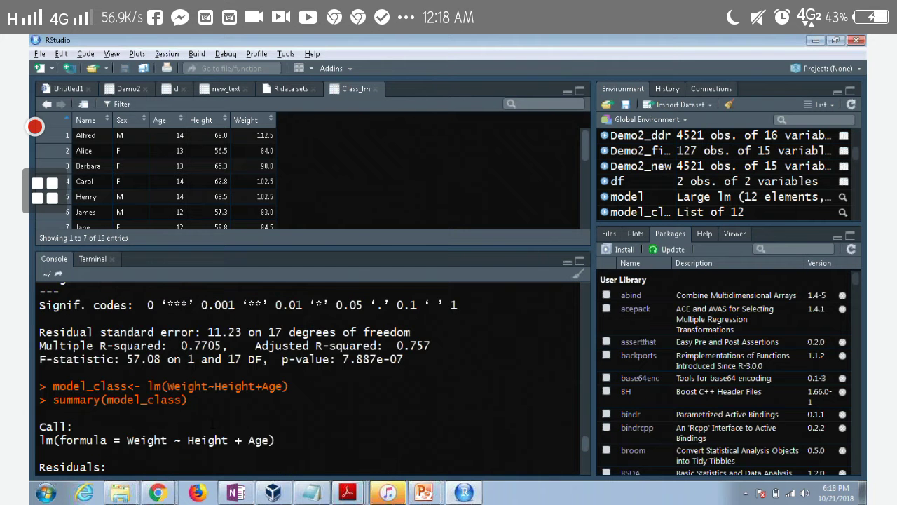
scroll(212, 422, "down", 1)
scroll(212, 422, "up", 7)
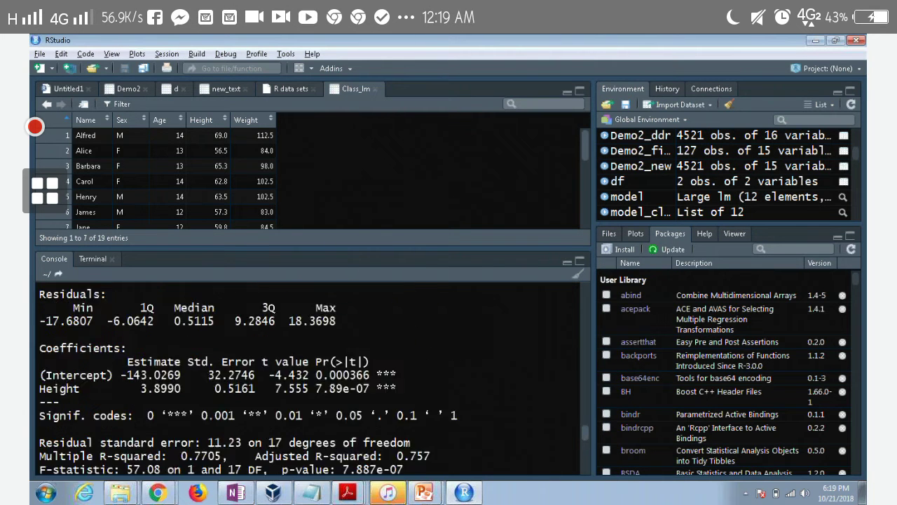
scroll(213, 422, "down", 3)
scroll(212, 422, "down", 8)
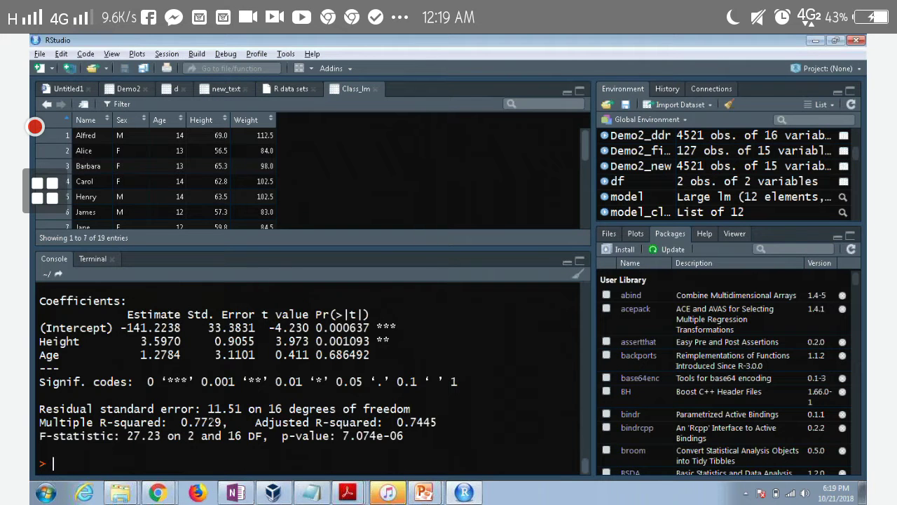
Run cor(Age,Height) in the console, which returns 0.8114343
type("corr")
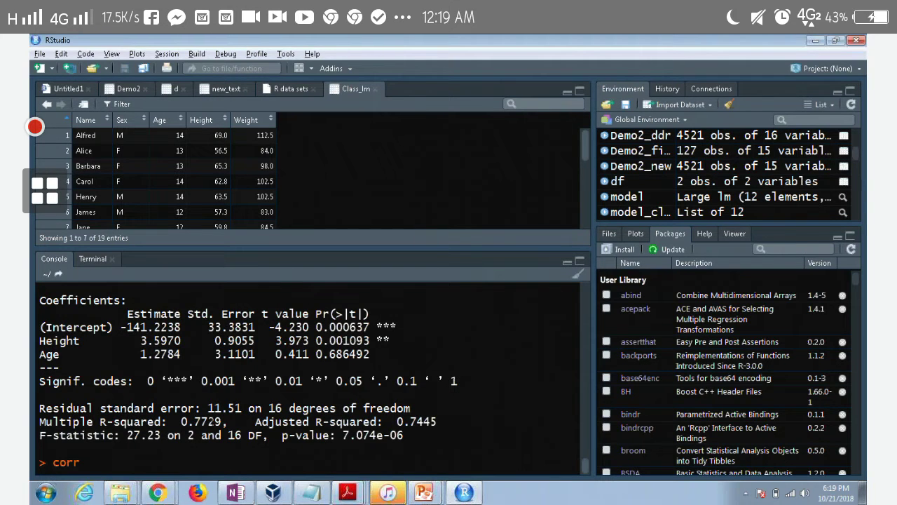
key("BackSpace")
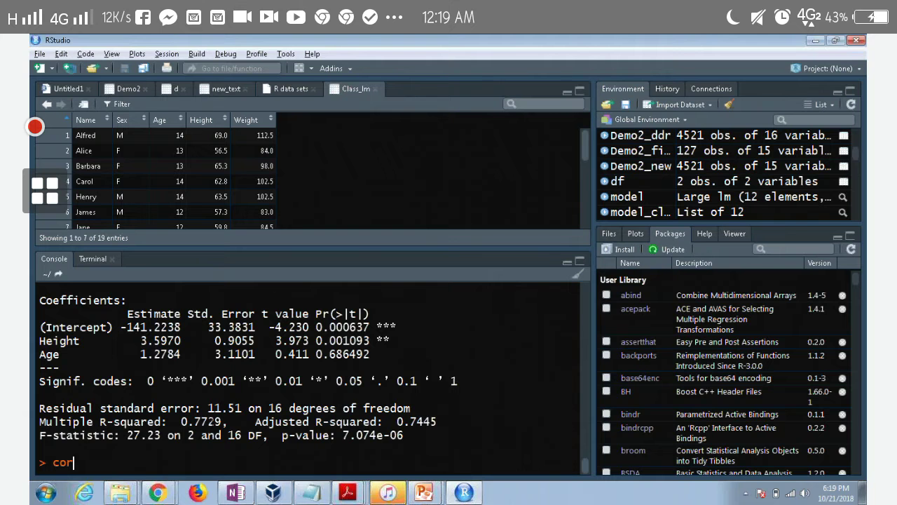
type("(")
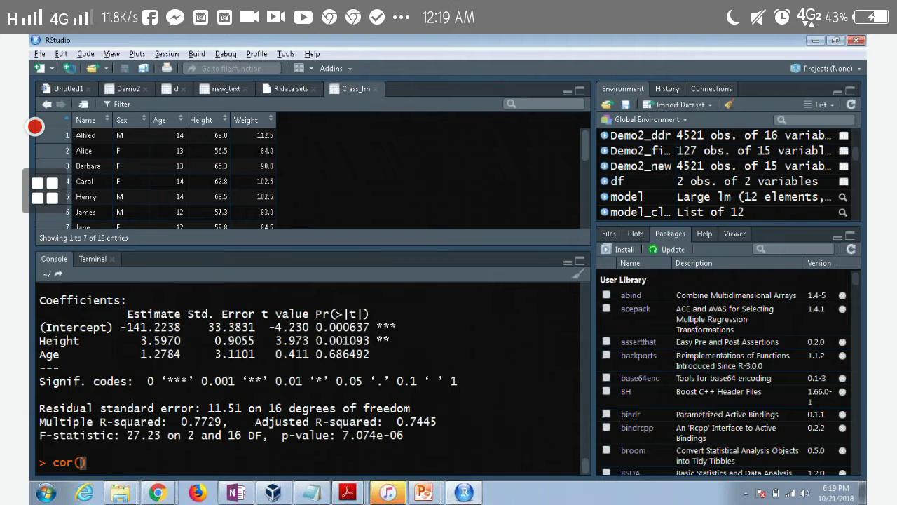
type("age")
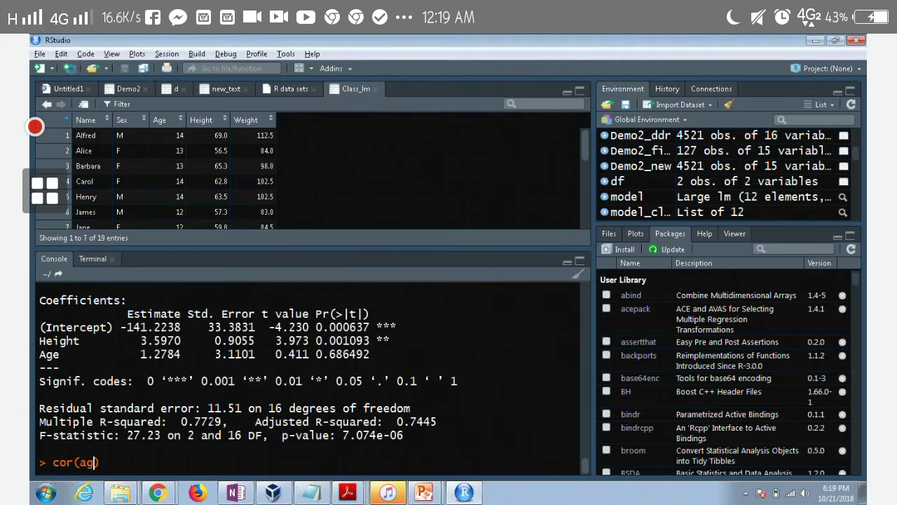
key("Tab")
type(",")
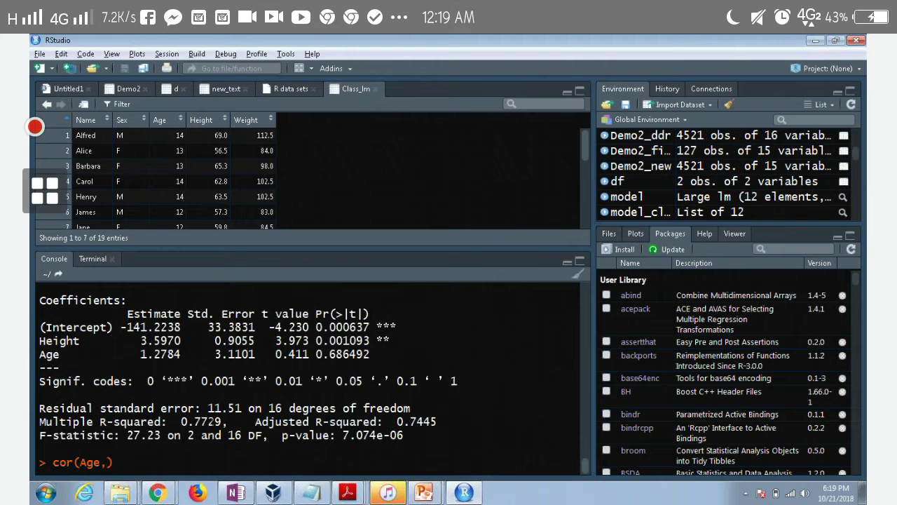
type("he")
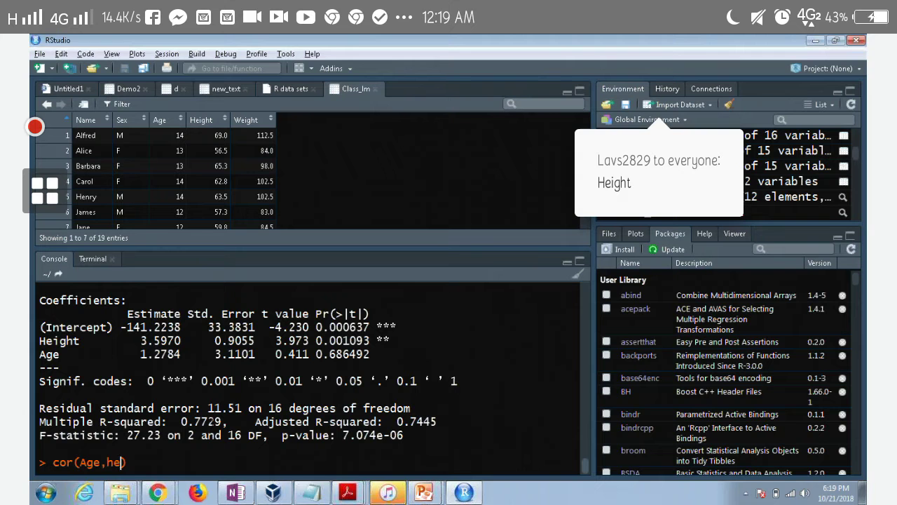
type("ight")
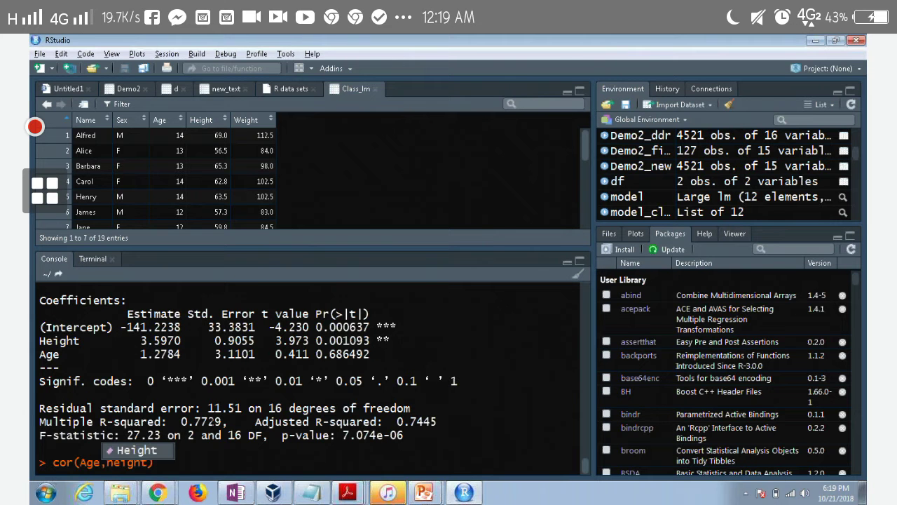
key("Tab")
type(")")
key("Return")
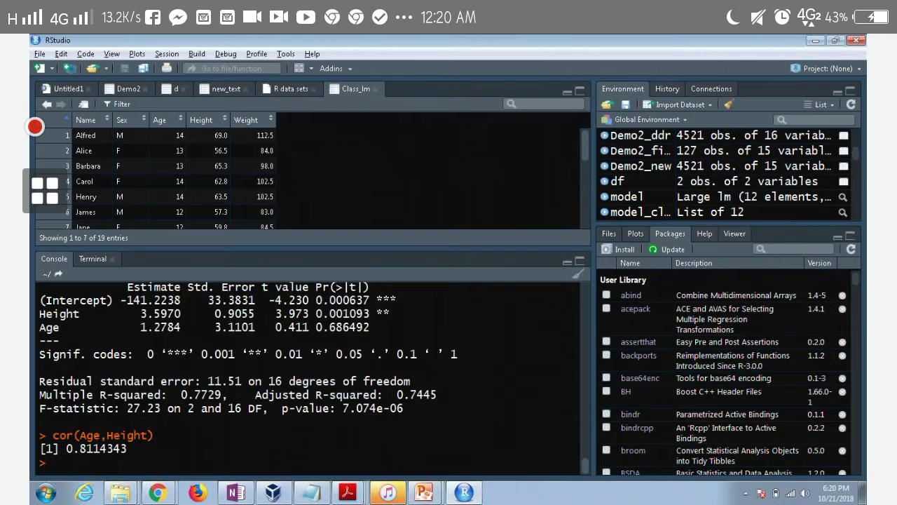
Refit model_class as lm(Weight~Age) and print its summary
key("Up")
key("Up")
key("Up")
key("Left")
key("Left")
key("Left")
key("Left")
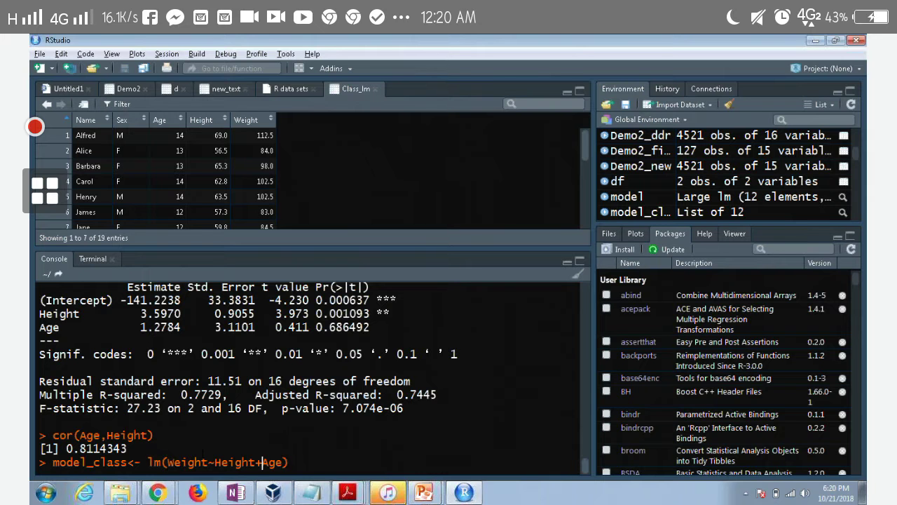
key("BackSpace")
key("BackSpace")
key("BackSpace")
key("BackSpace")
key("BackSpace")
key("BackSpace")
key("BackSpace")
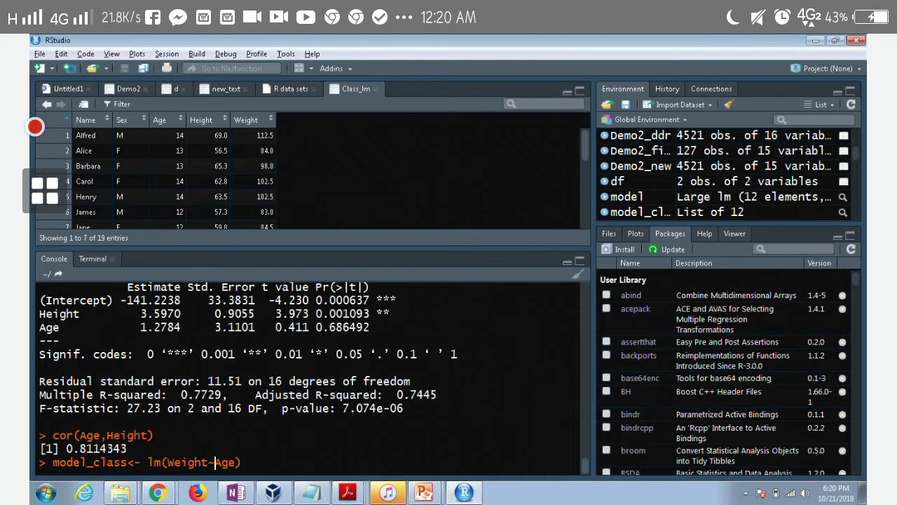
key("Return")
key("Up")
key("Up")
key("Up")
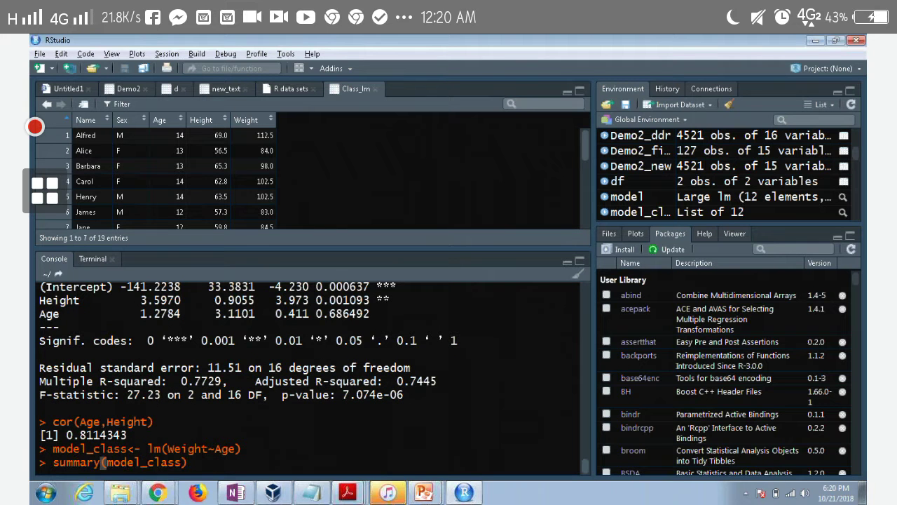
key("Return")
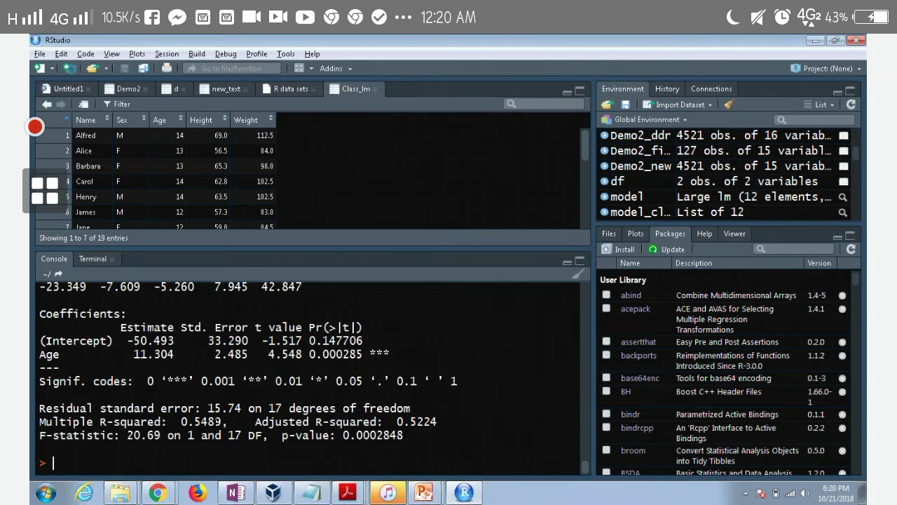
Refit model_class as lm(Weight~Height) and print its summary (Height 3.8990, adjusted R-squared 0.757)
key("Up")
key("Up")
key("Down")
key("Up")
key("Up")
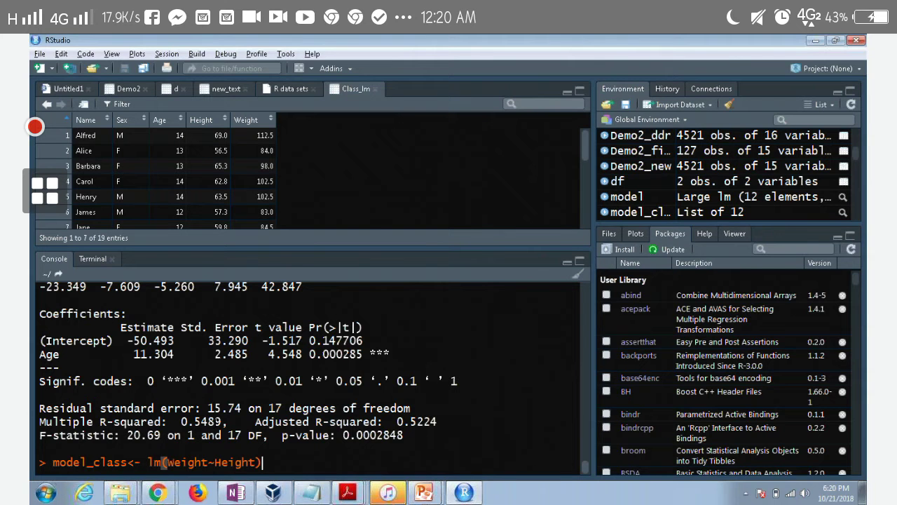
key("Return")
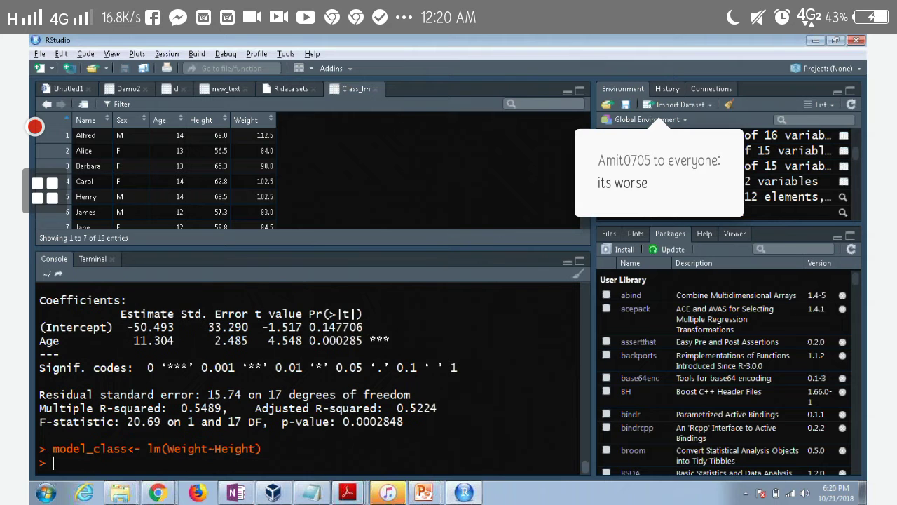
key("Up")
key("Up")
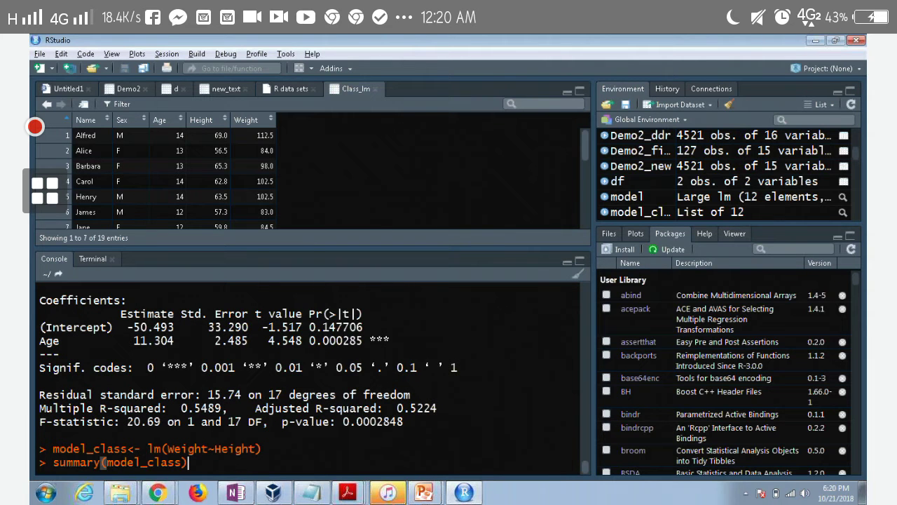
key("Return")
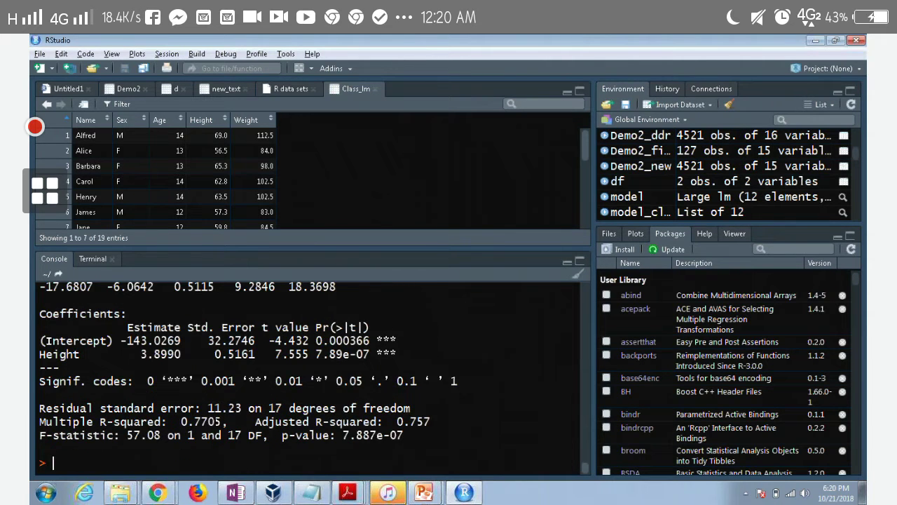
scroll(314, 379, "up", 3)
scroll(314, 379, "down", 3)
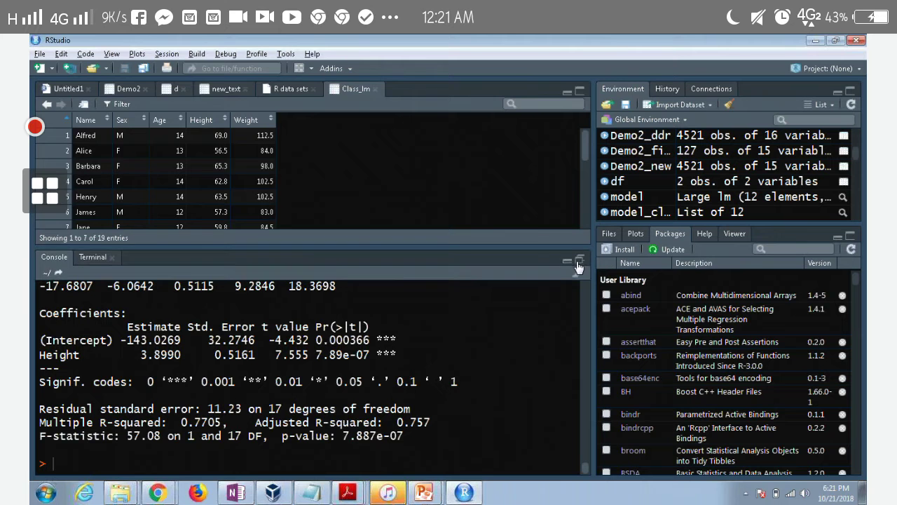
Maximize the Console pane and scroll through the predict(model_class,Class_lm) output
left_click(579, 263)
scroll(452, 281, "up", 1)
scroll(452, 280, "up", 1)
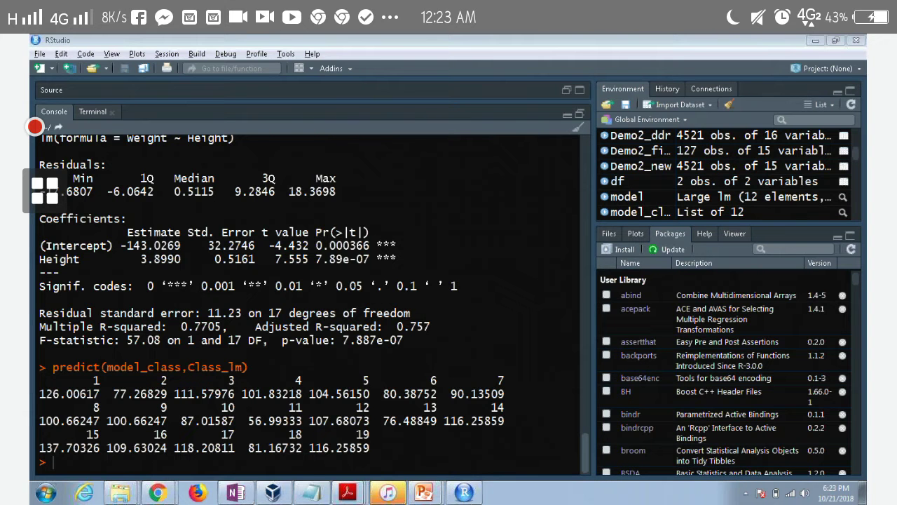
Start the class_predict assignment, discarding a data.frame attempt
type("new_cla")
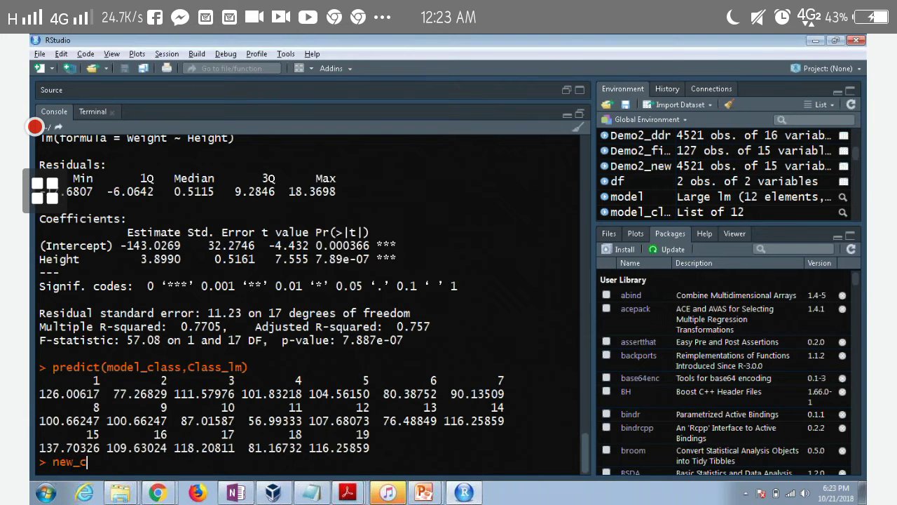
key("BackSpace")
key("BackSpace")
key("BackSpace")
key("BackSpace")
key("BackSpace")
key("BackSpace")
key("BackSpace")
type("class_")
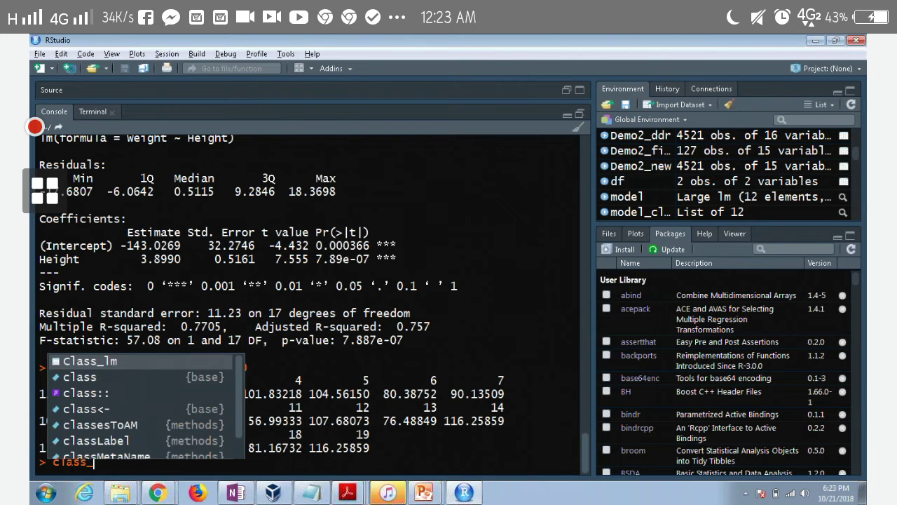
type("pred")
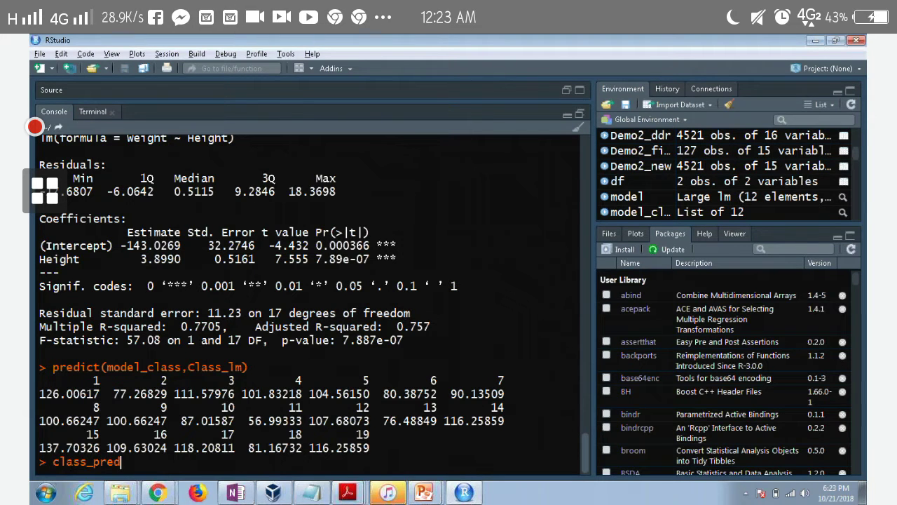
type("ict<-")
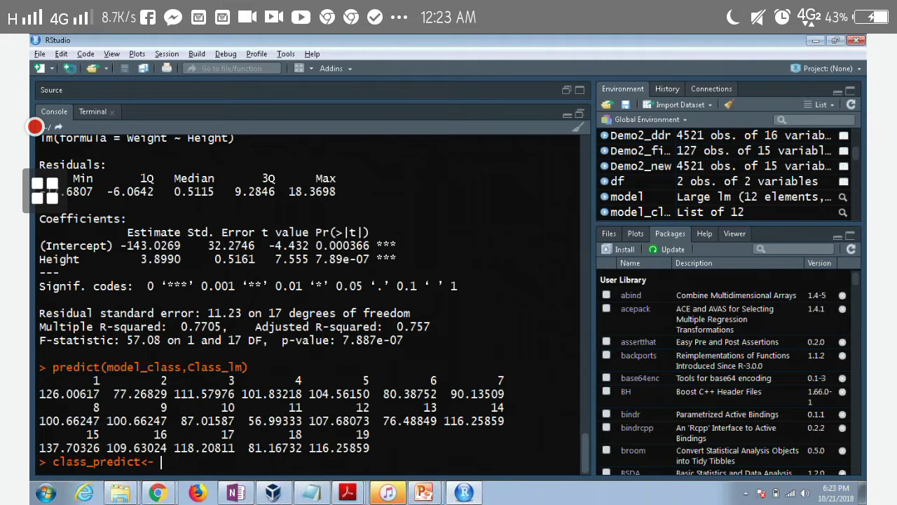
type("data.fr")
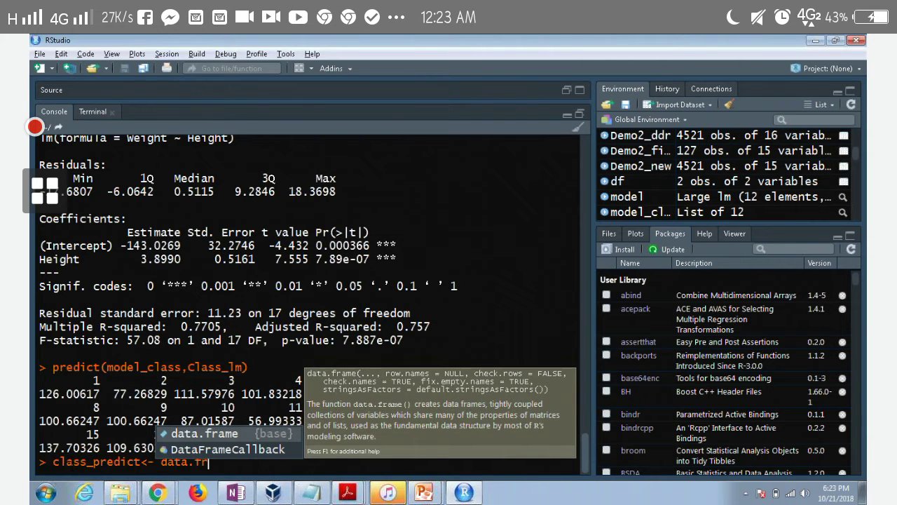
key("Tab")
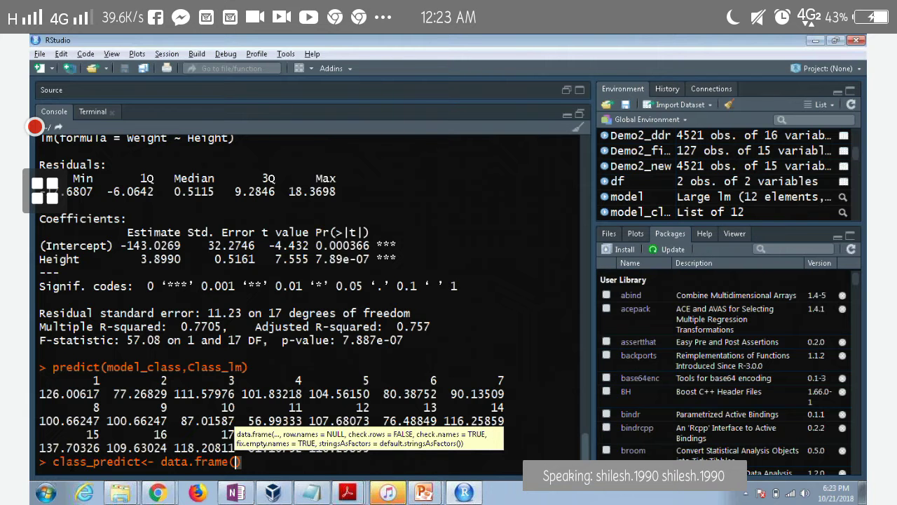
key("BackSpace")
key("BackSpace")
key("BackSpace")
key("BackSpace")
key("BackSpace")
key("BackSpace")
key("BackSpace")
key("BackSpace")
key("BackSpace")
key("BackSpace")
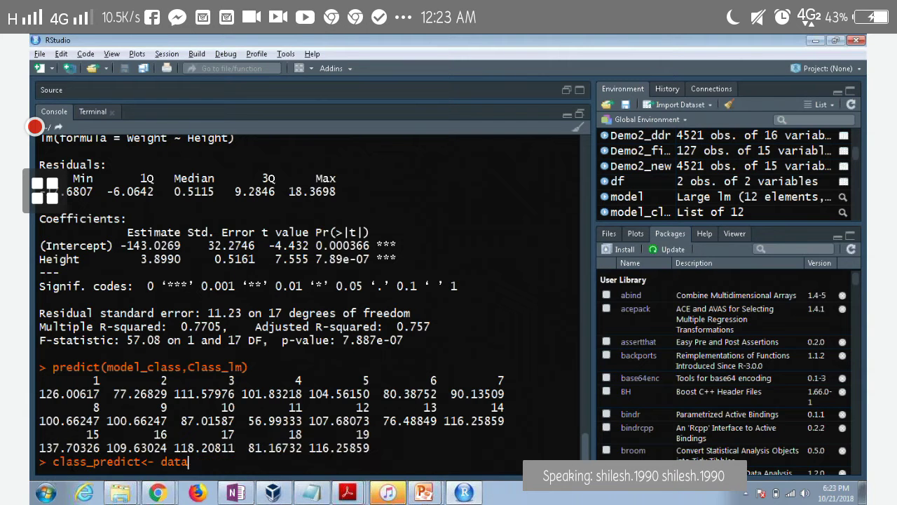
key("BackSpace")
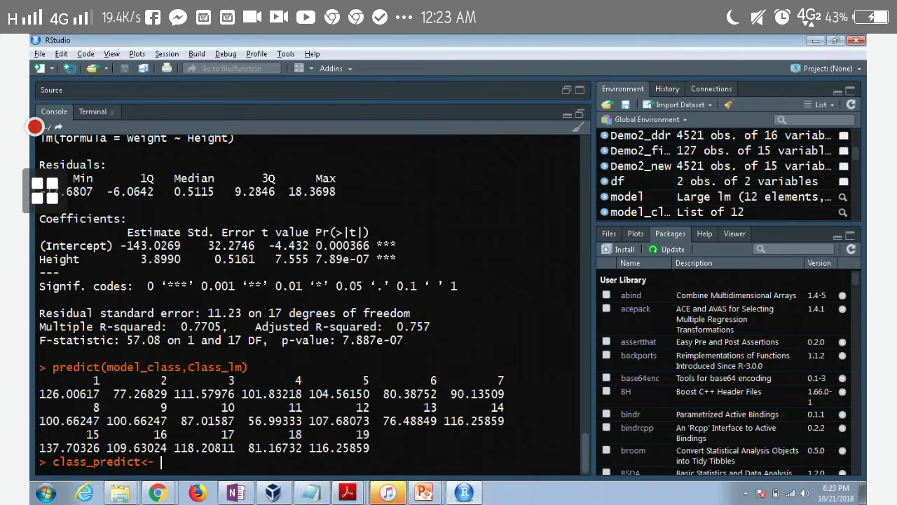
Run class_predict <- predict(model_class, Class_lm), then switch to the Lesson 7_Regression Analysis folder
type("predict(")
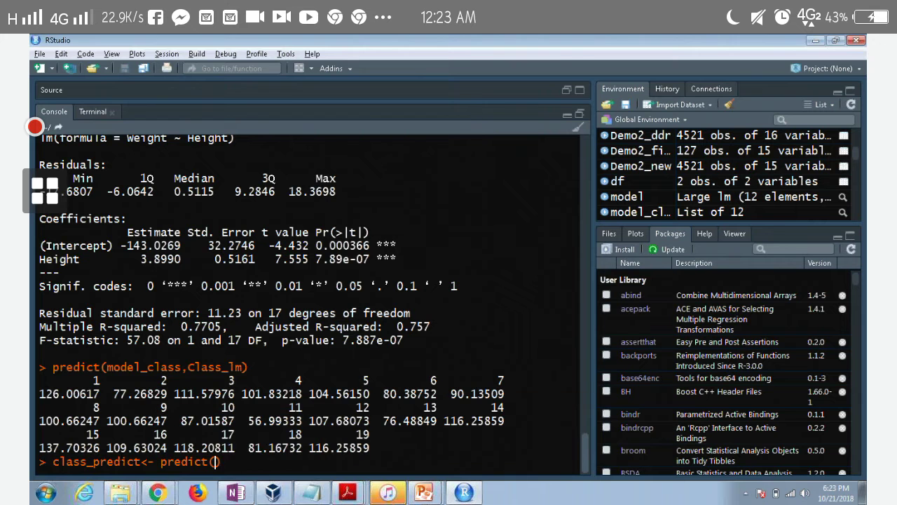
type("model")
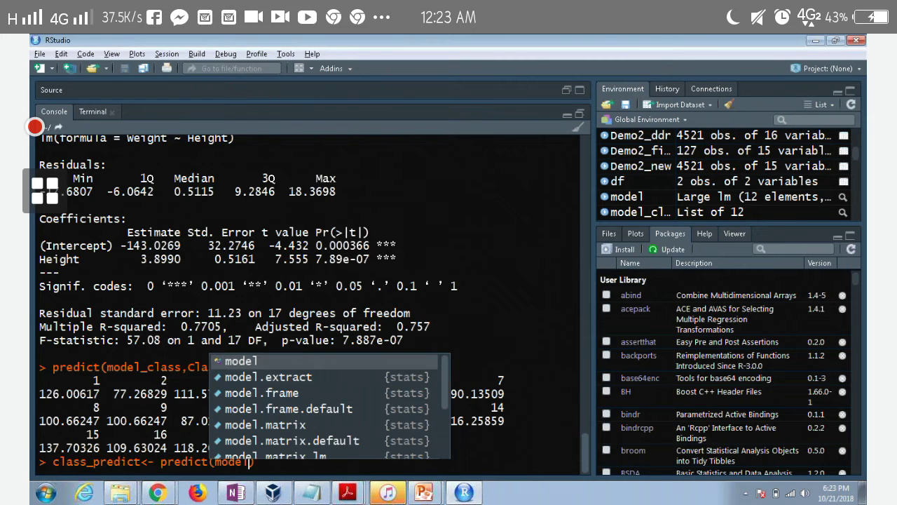
type("_c")
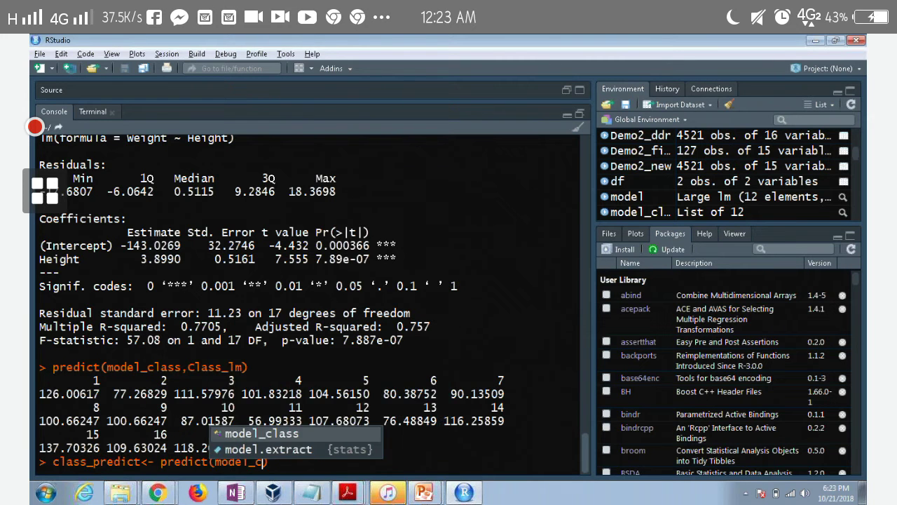
key("Tab")
type(",class")
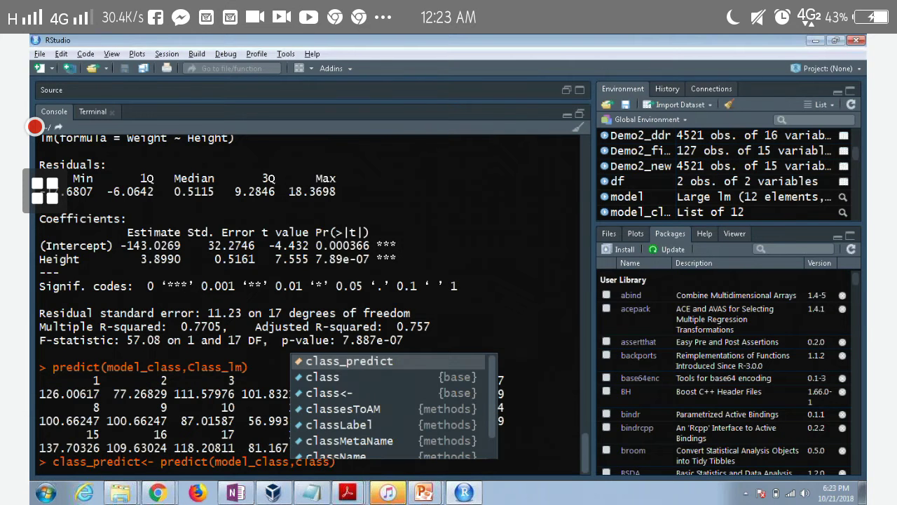
key("Down")
key("Down")
key("Down")
key("Down")
key("Down")
key("Down")
key("Down")
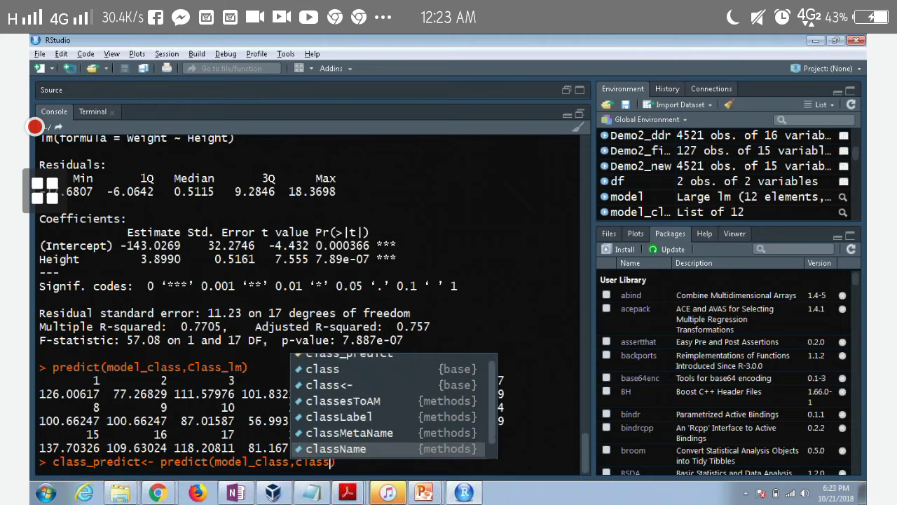
key("Return")
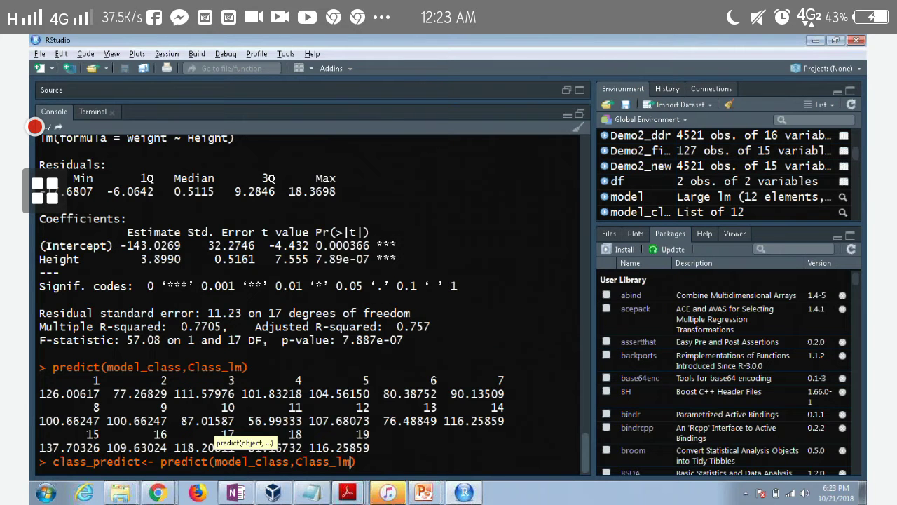
key("Return")
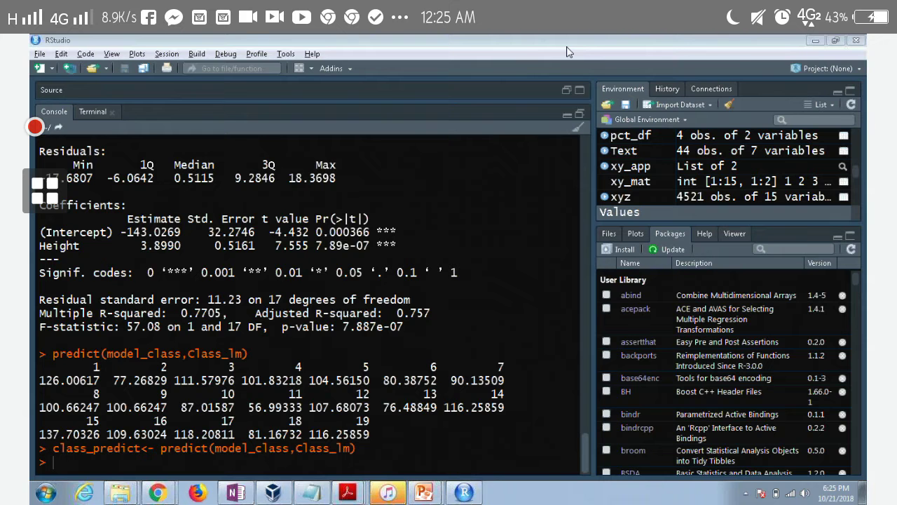
key("alt+Tab")
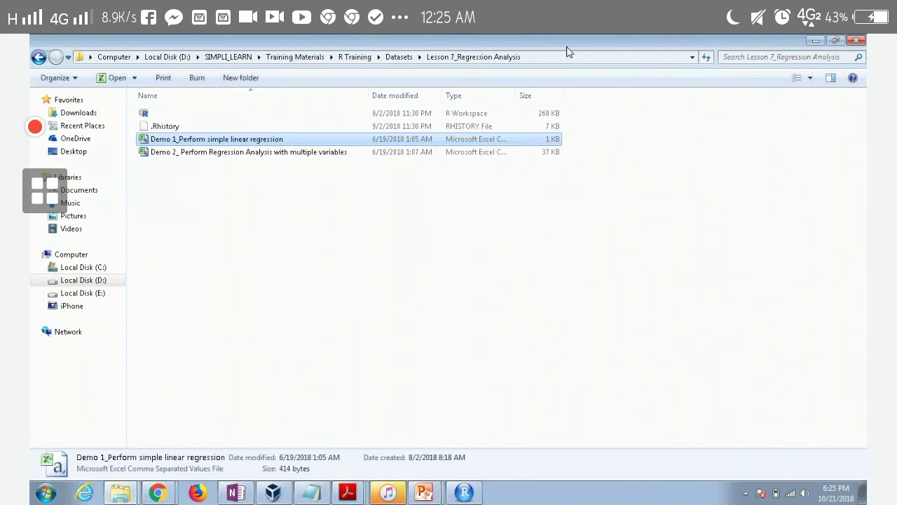
Sketch boxes joined by an arrow, an equals sign and a shaded box below the FA note
key("alt+Tab")
key("Tab")
key("Tab")
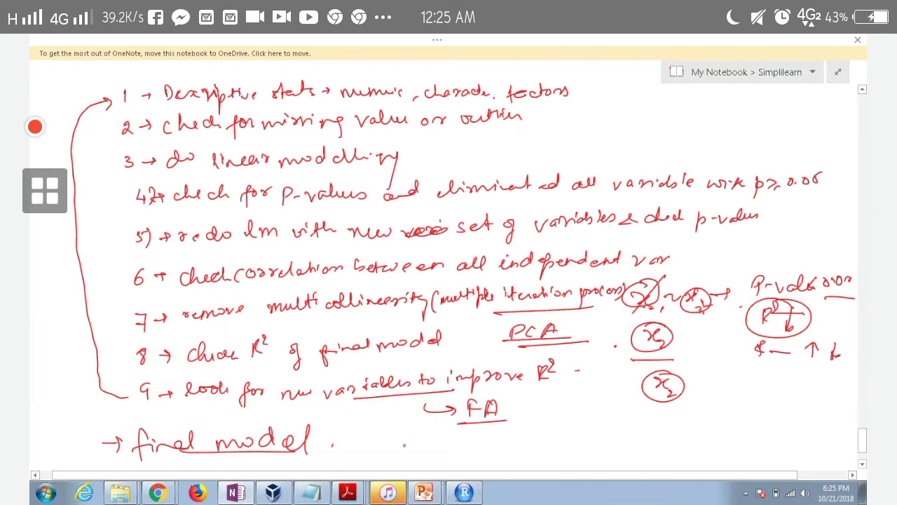
left_click_drag(544, 401, 622, 394)
mouse_move(600, 419)
left_mouse_down()
mouse_move(628, 415)
mouse_move(607, 423)
left_mouse_up()
left_click_drag(661, 413, 673, 412)
mouse_move(661, 419)
left_mouse_down()
mouse_move(674, 418)
mouse_move(697, 446)
left_mouse_up()
left_click_drag(703, 387, 699, 446)
mouse_move(760, 380)
left_mouse_down()
mouse_move(749, 448)
mouse_move(756, 441)
left_mouse_up()
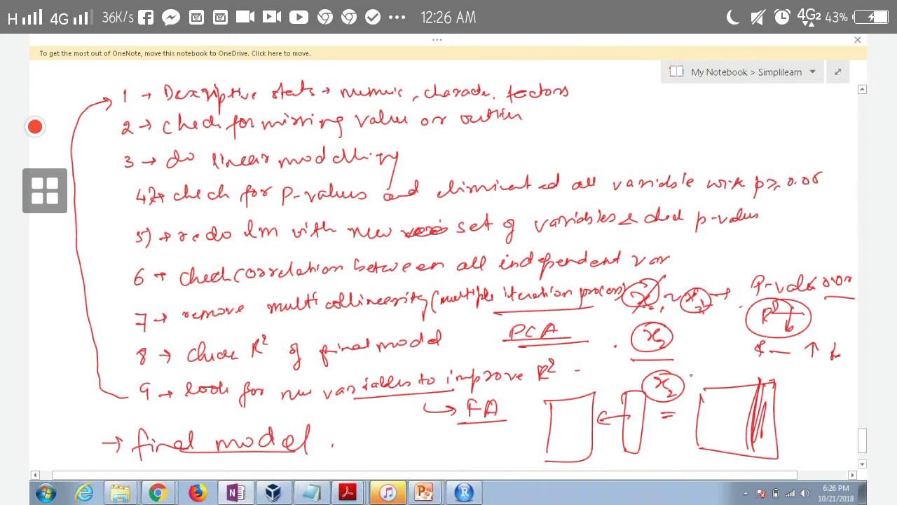
key("alt+Tab")
key("alt+Tab")
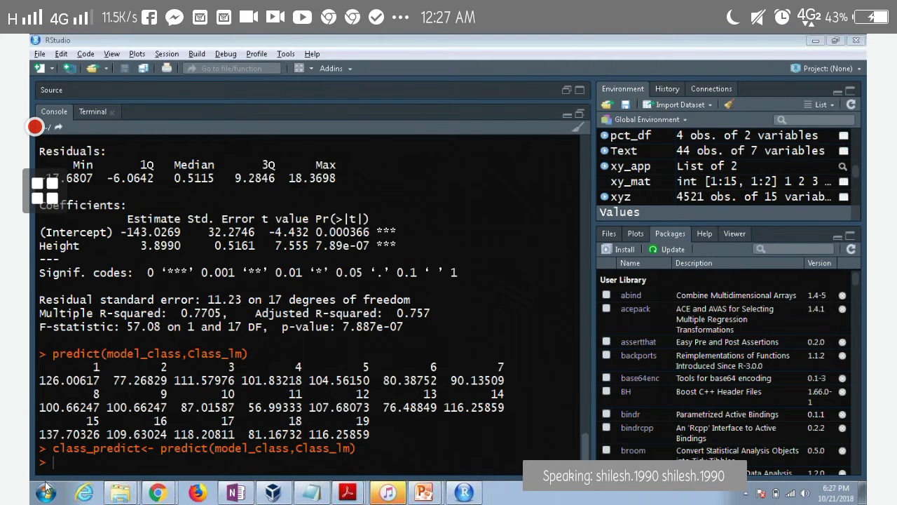
Run mutate(Class_lm,class_predict), which fails with could not find function "mutate"
type("m")
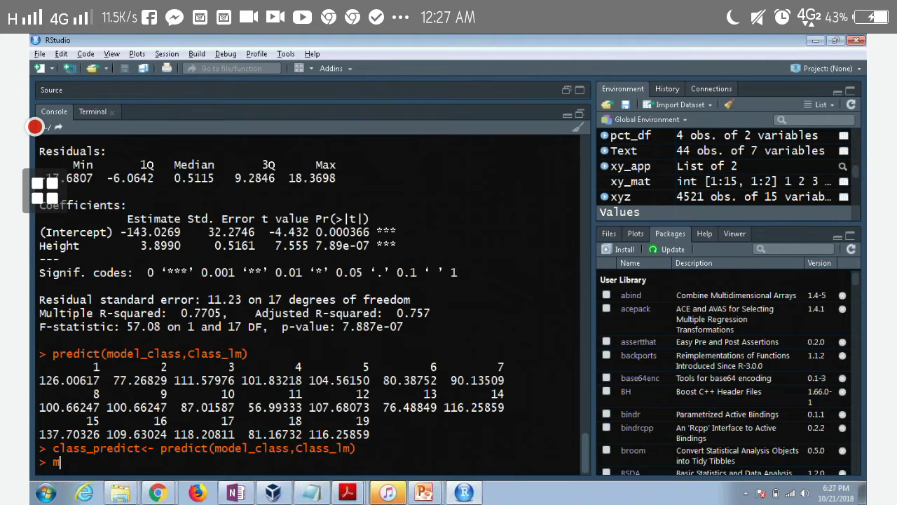
type("utate")
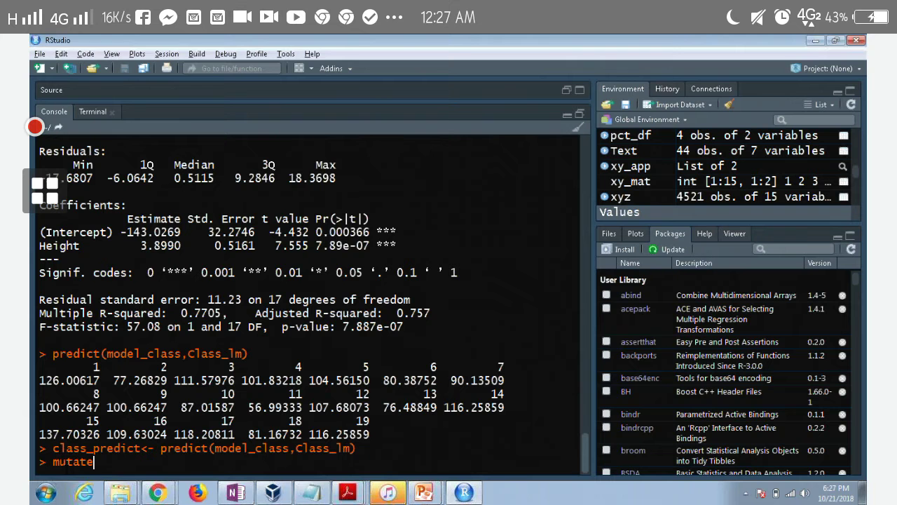
type("(")
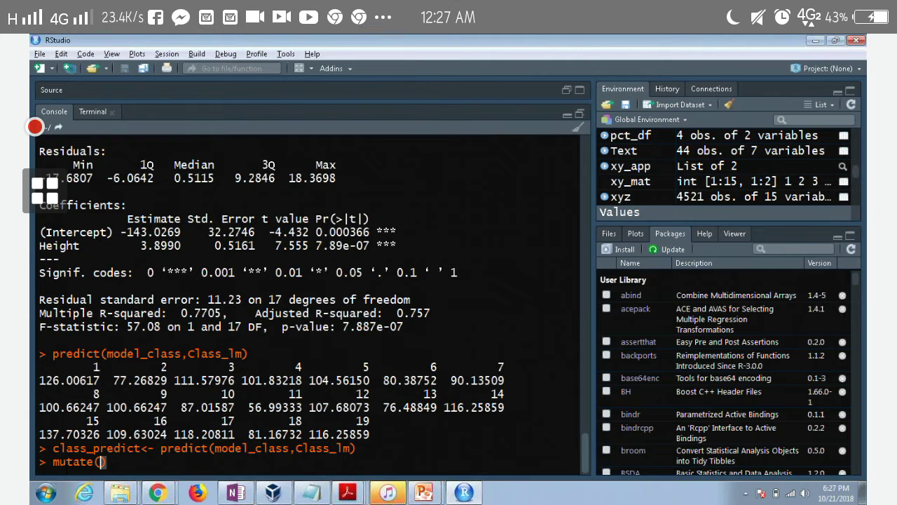
type("class")
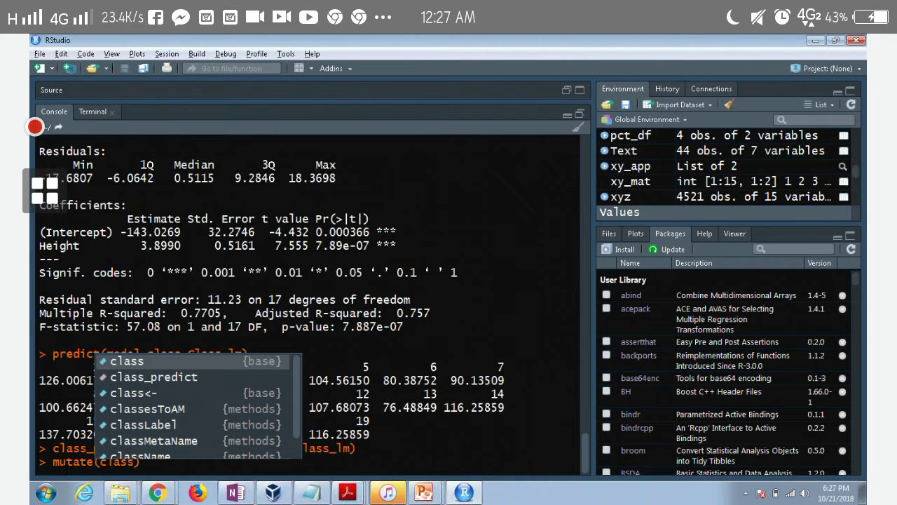
key("Down")
key("Down")
key("Down")
key("Down")
key("Down")
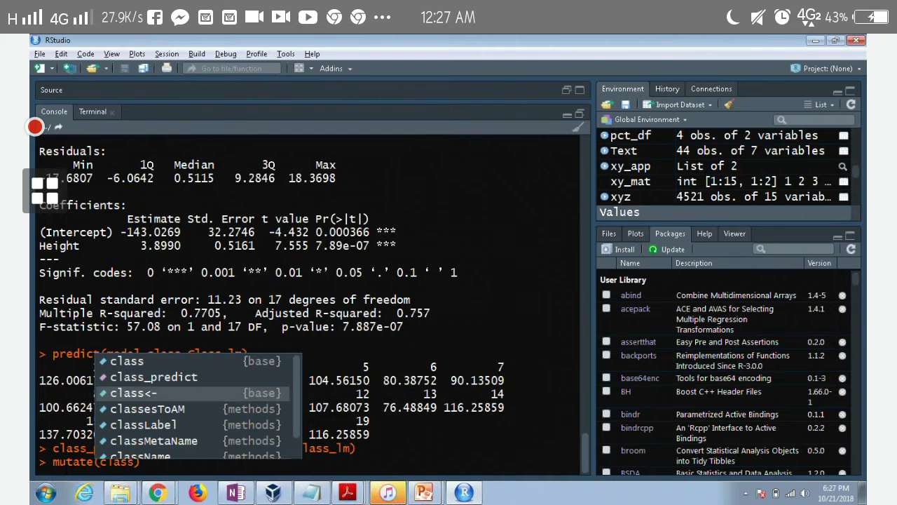
key("Down")
key("Down")
key("Return")
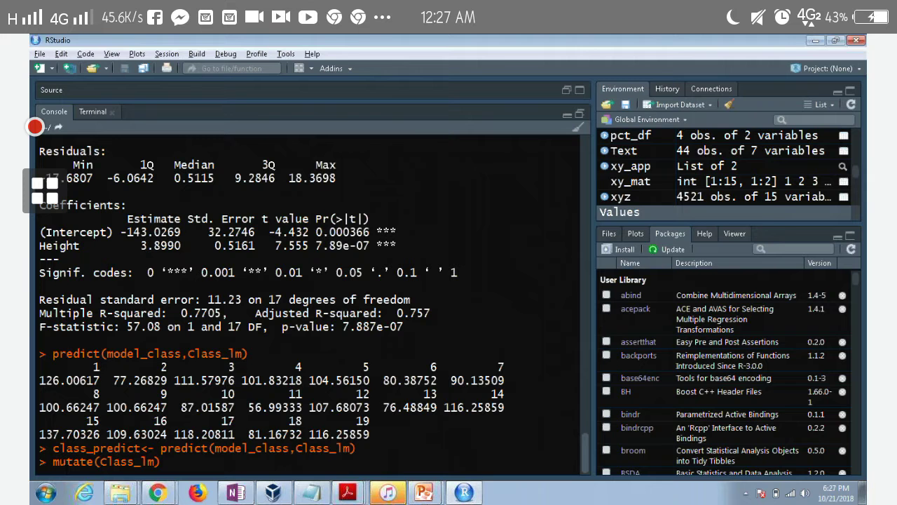
type(",class_")
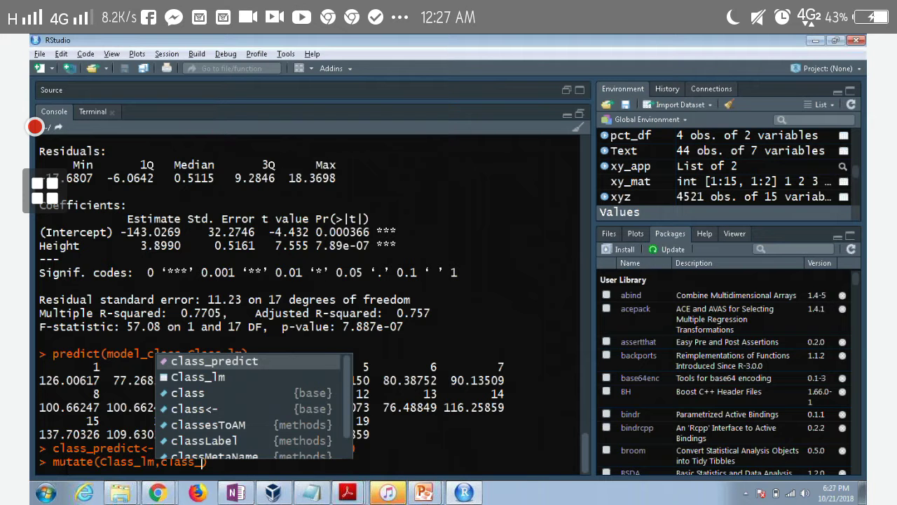
key("Tab")
key("Return")
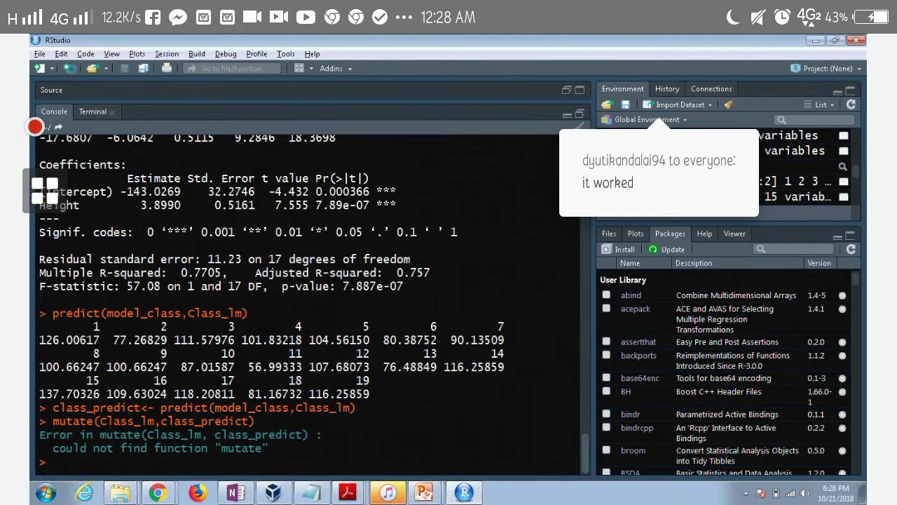
Find dplyr in the Packages pane and load it
left_click(775, 249)
type("dply")
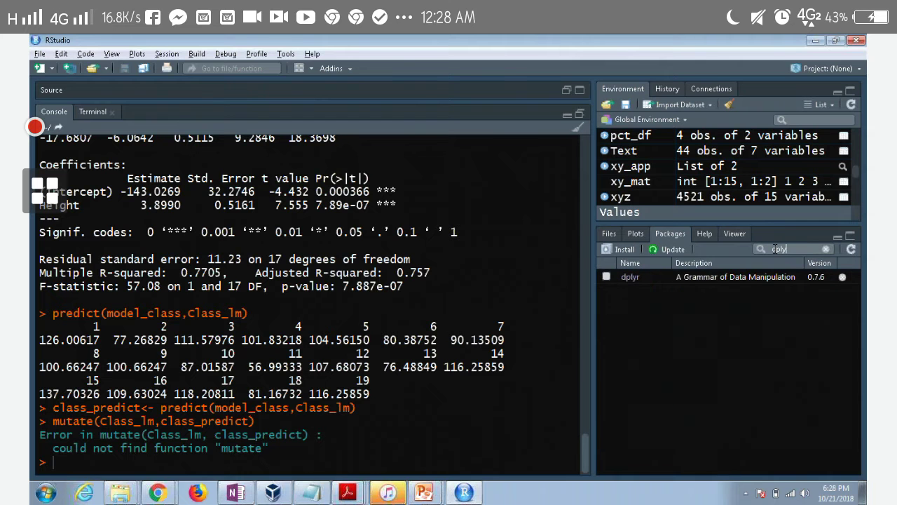
type("r")
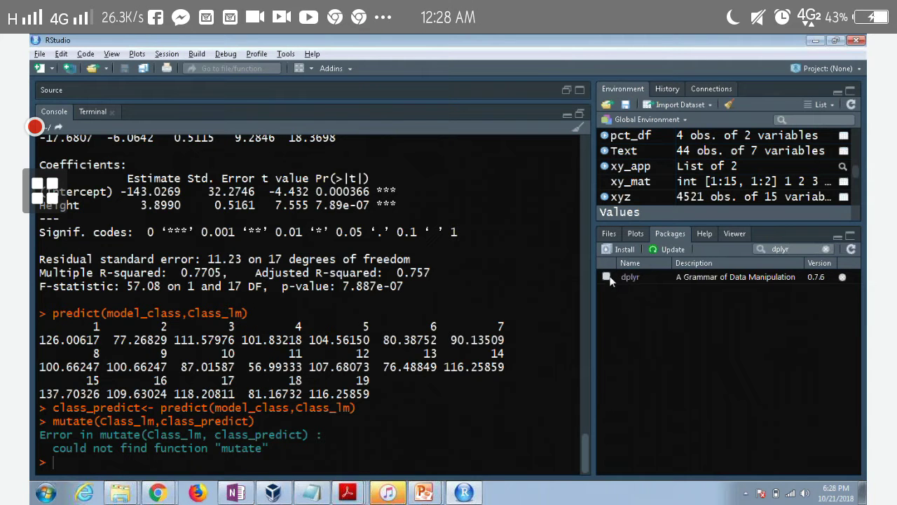
left_click(606, 276)
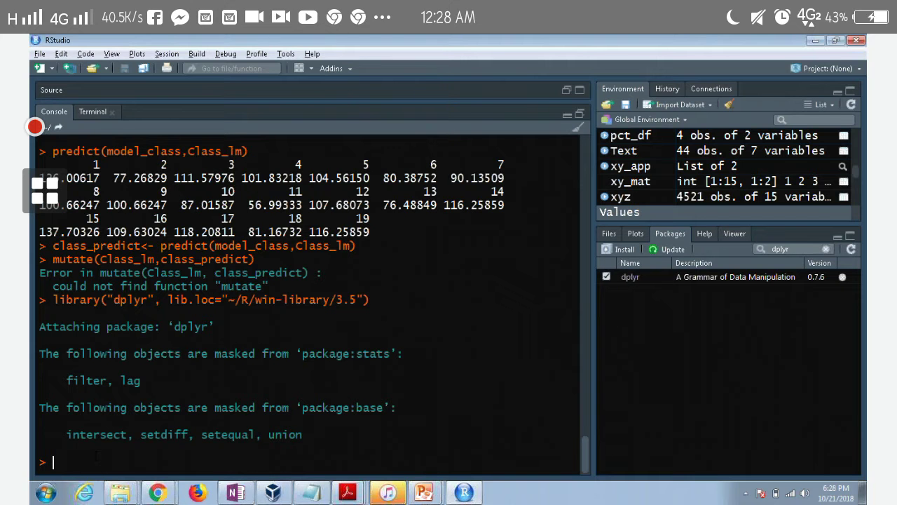
Rerun mutate(Class_lm,class_predict) to get the 19 x 6 tibble with class_predict
type("muta")
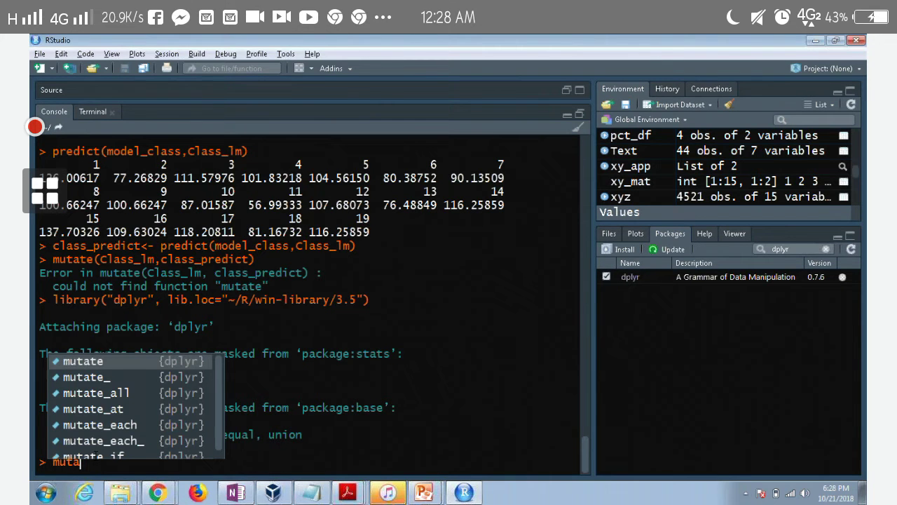
key("Escape")
key("Up")
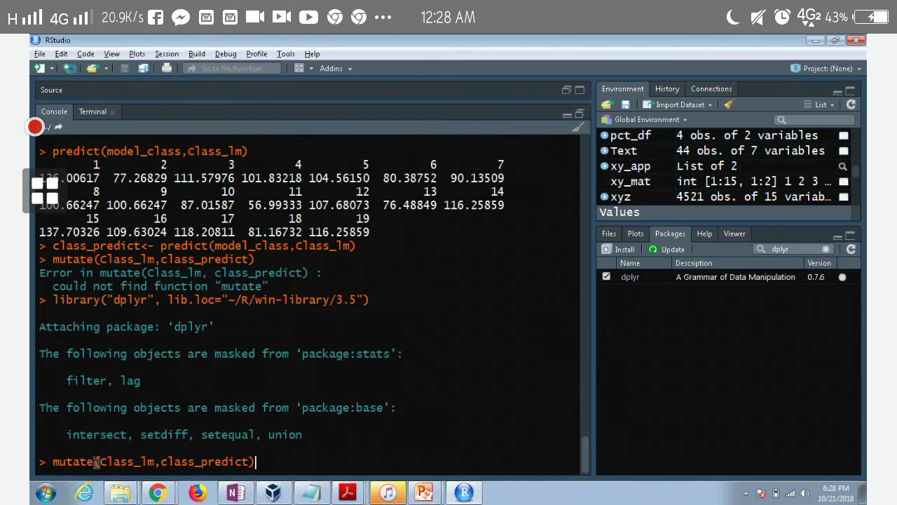
key("Return")
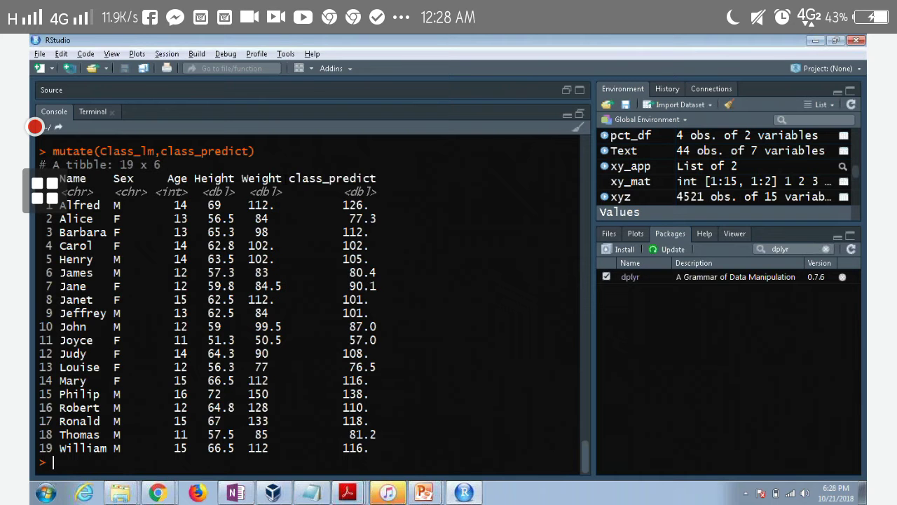
left_click_drag(268, 205, 250, 205)
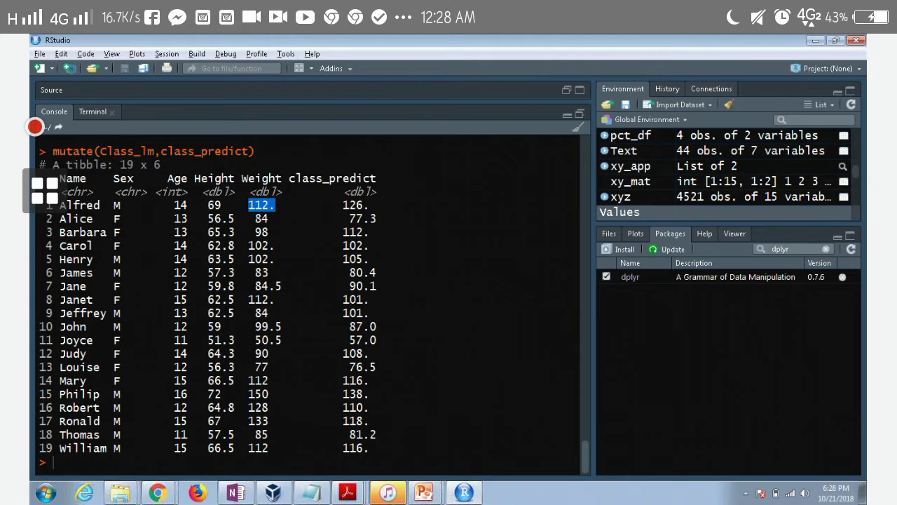
left_click_drag(369, 205, 343, 204)
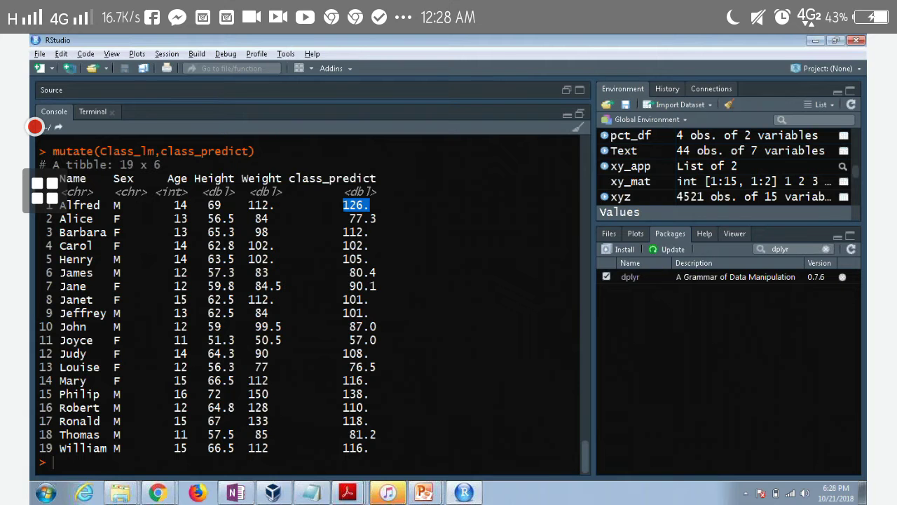
left_click_drag(269, 218, 255, 218)
left_click_drag(377, 218, 349, 218)
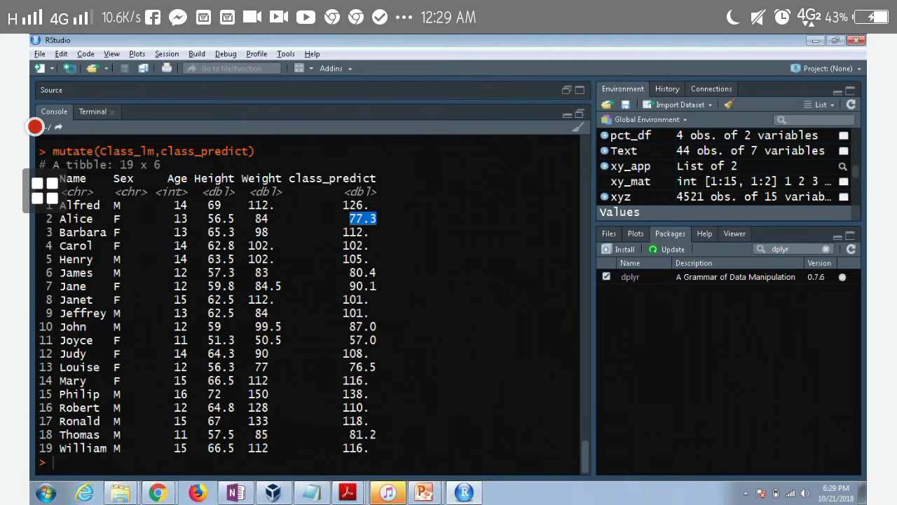
left_click(53, 462)
Compute mean(Weight), giving 100.0263
type("me")
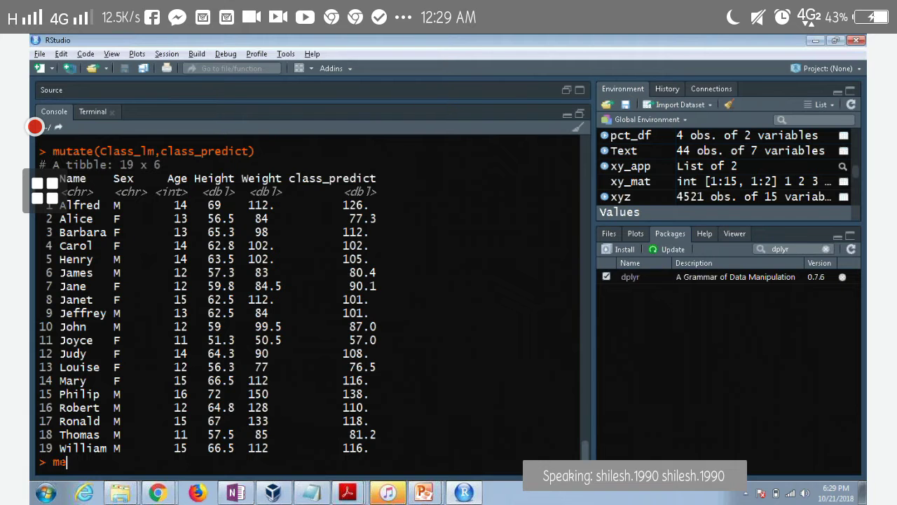
type("an(We")
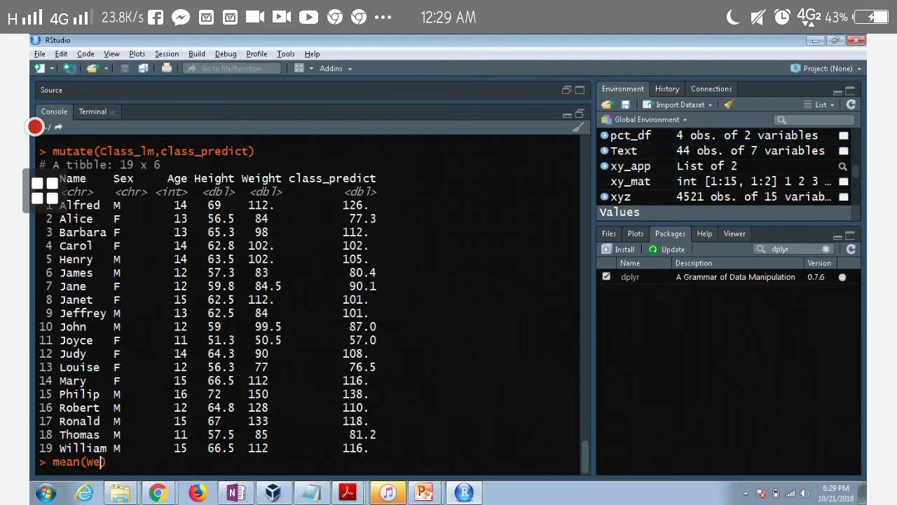
type("igh")
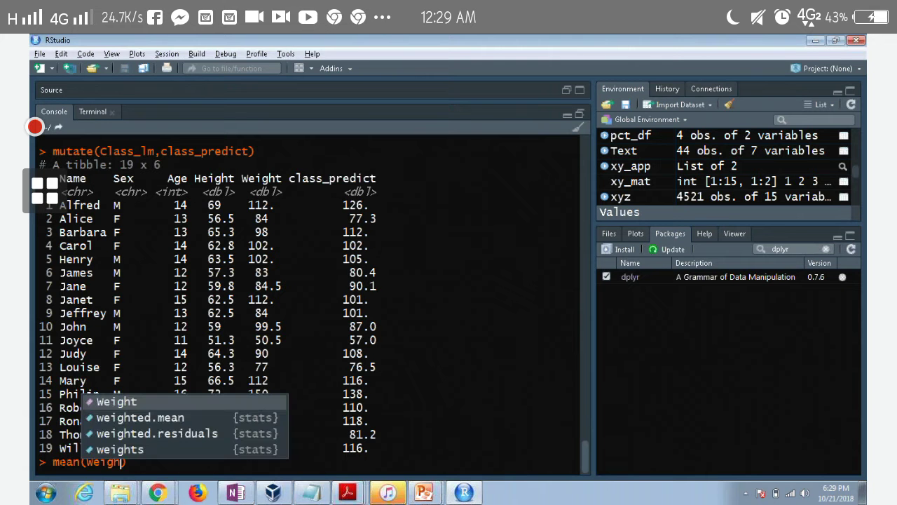
key("Tab")
key("Return")
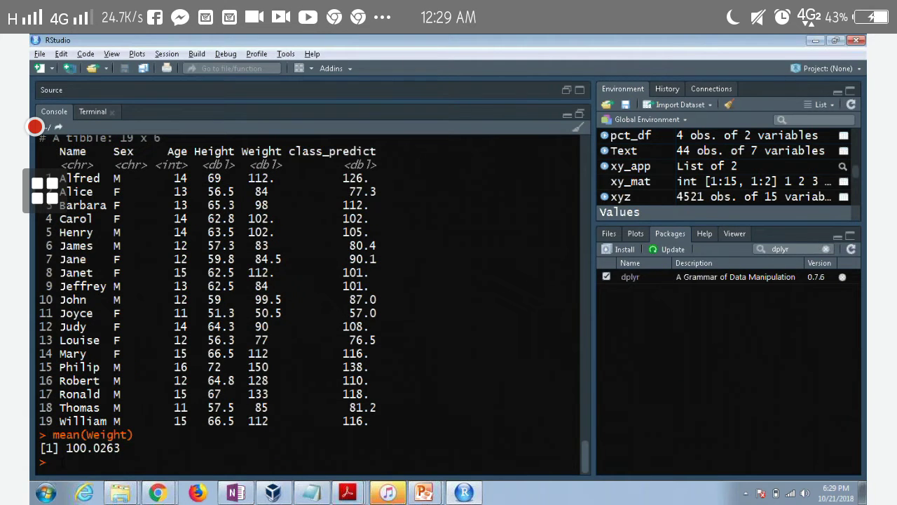
Compute mean(class_predict), also giving 100.0263
type("mean")
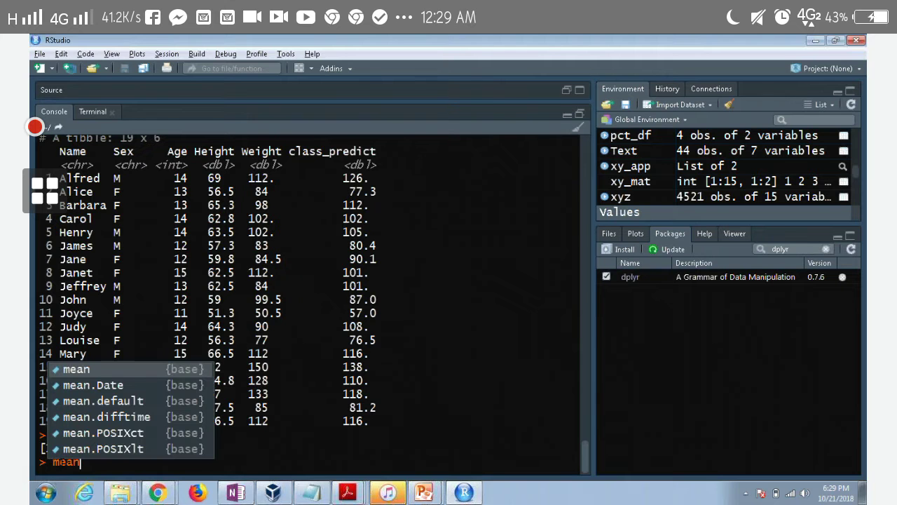
key("Tab")
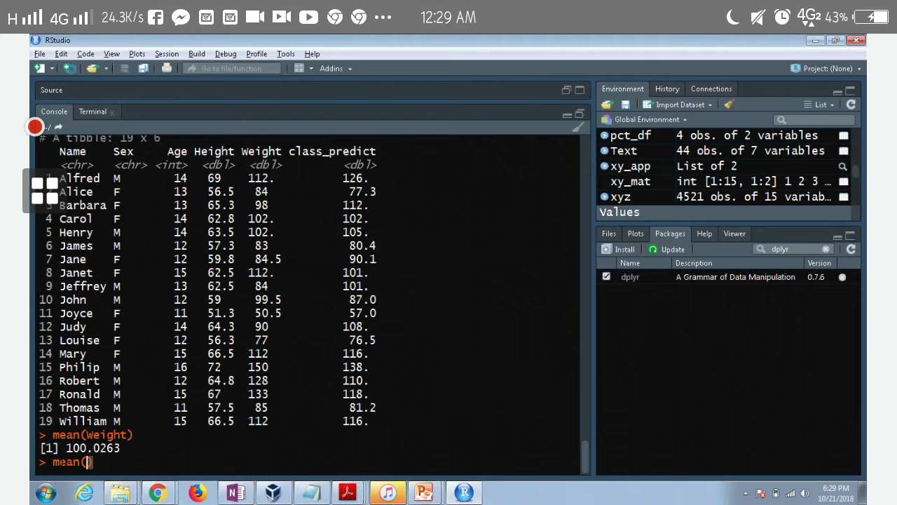
type("c")
type("lass")
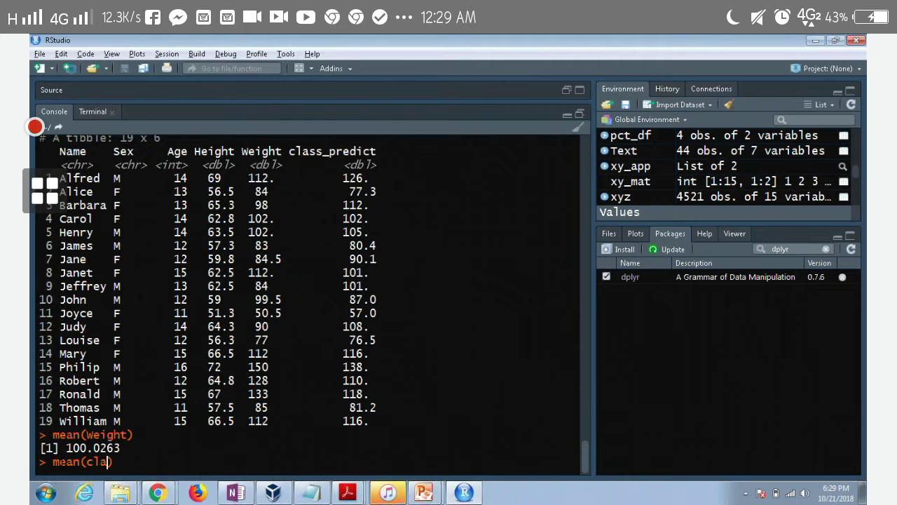
key("Down")
key("Down")
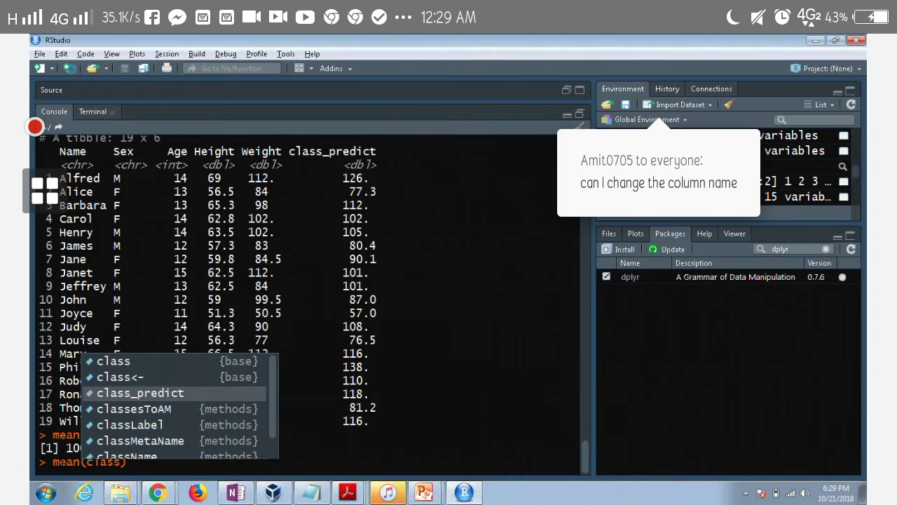
key("Return")
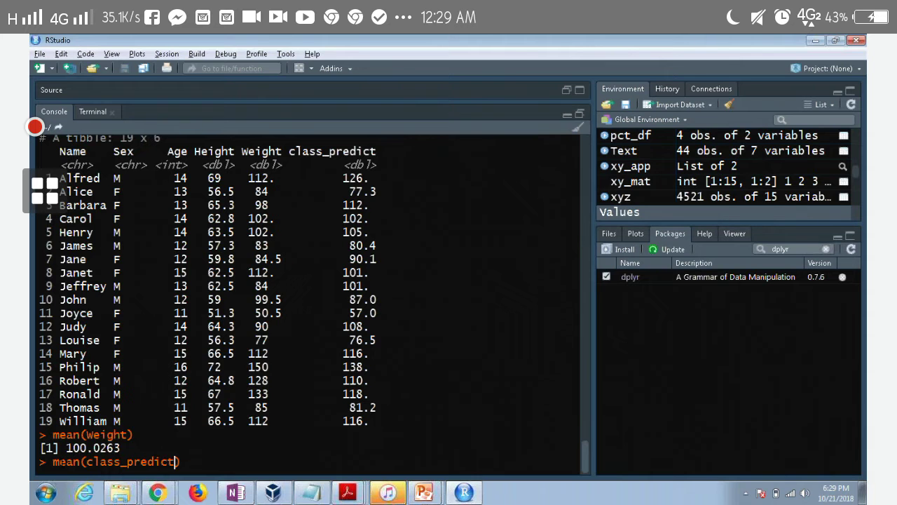
key("Return")
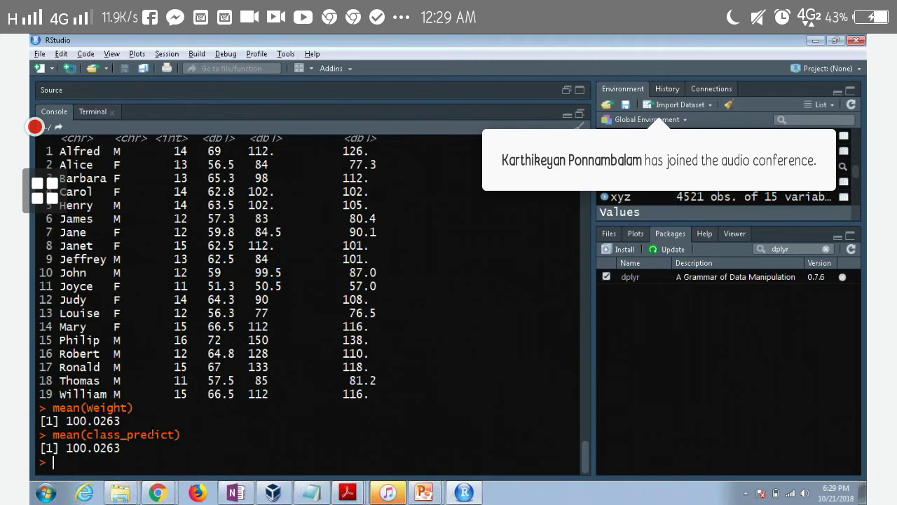
Highlight the class_predict and Weight names in the two mean lines for comparison
left_click_drag(181, 435, 100, 435)
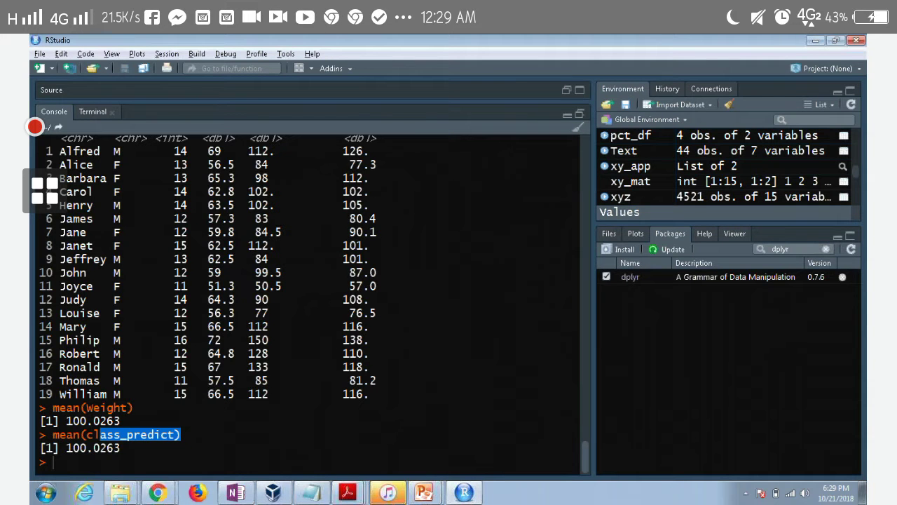
left_click(100, 434)
left_click_drag(133, 407, 93, 408)
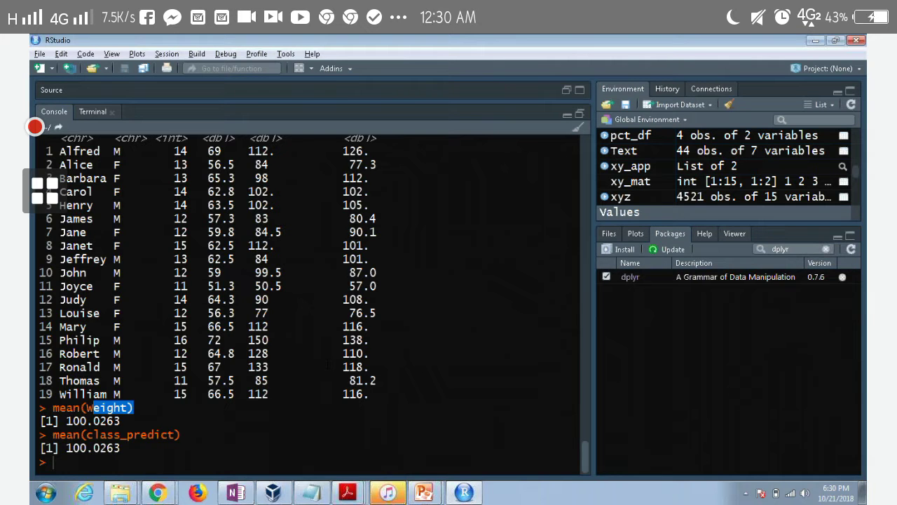
scroll(327, 363, "up", 3)
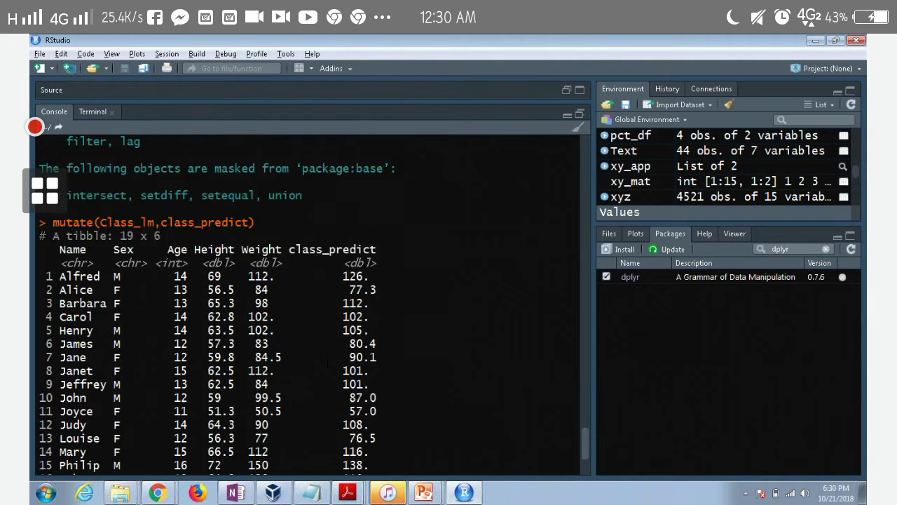
scroll(327, 363, "down", 2)
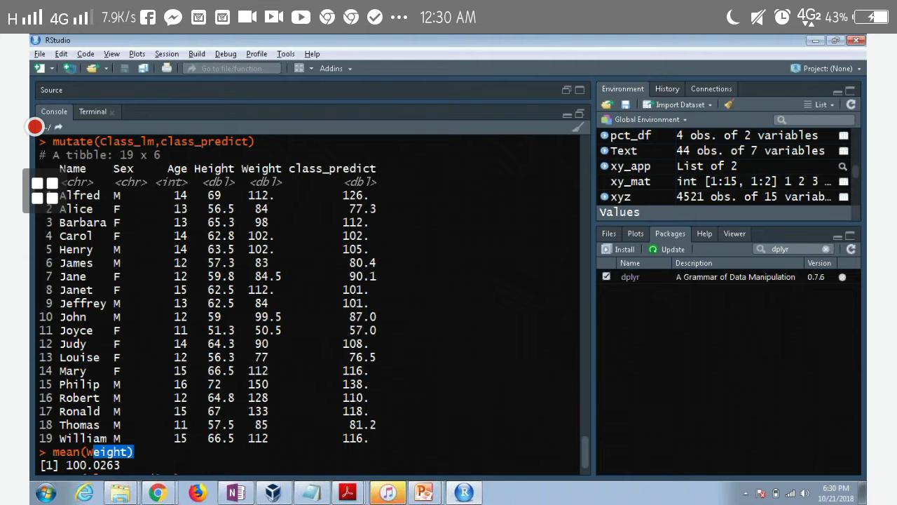
scroll(308, 301, "up", 5)
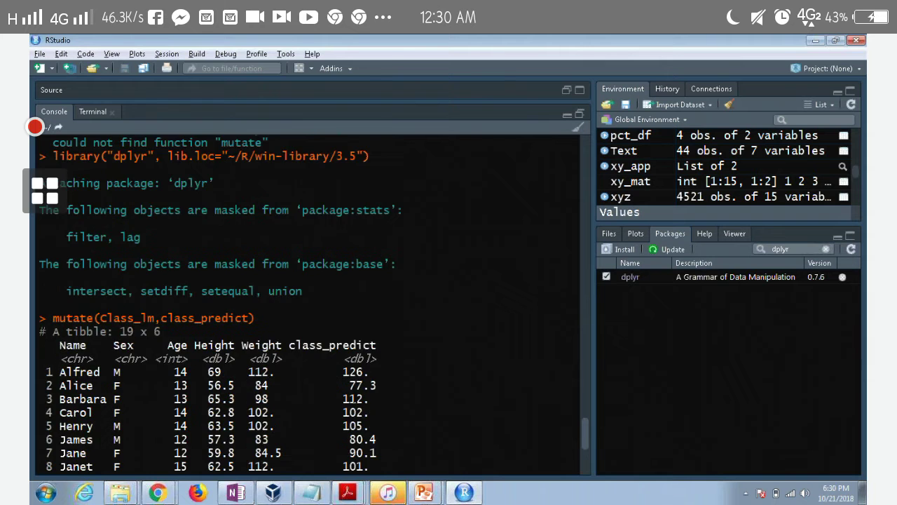
scroll(309, 302, "down", 5)
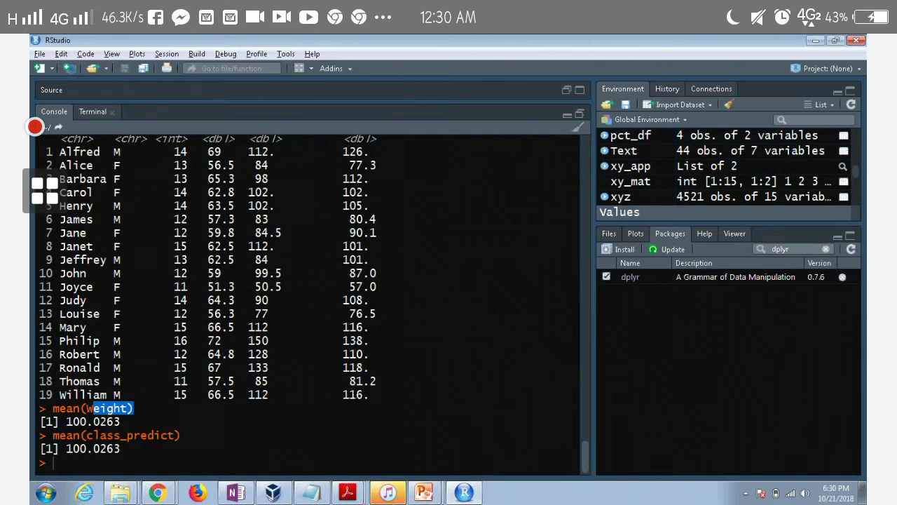
scroll(309, 301, "up", 10)
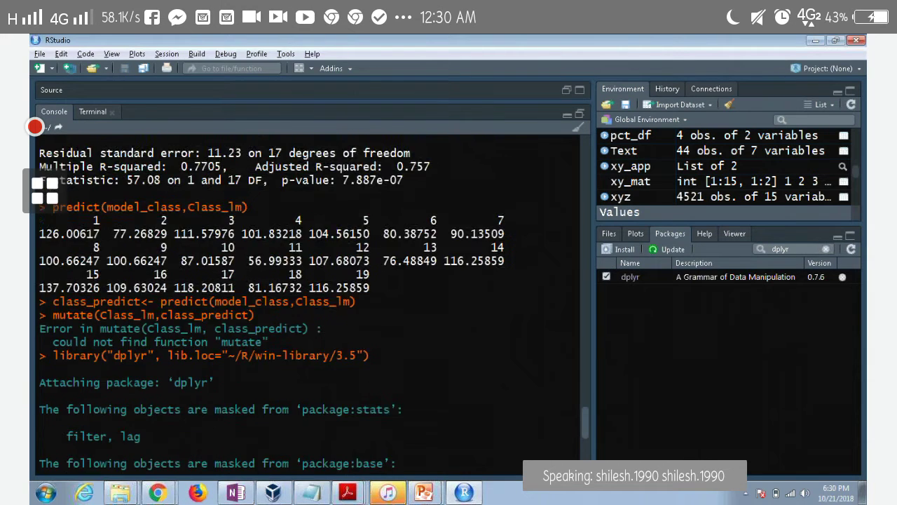
scroll(309, 301, "up", 3)
scroll(309, 302, "up", 2)
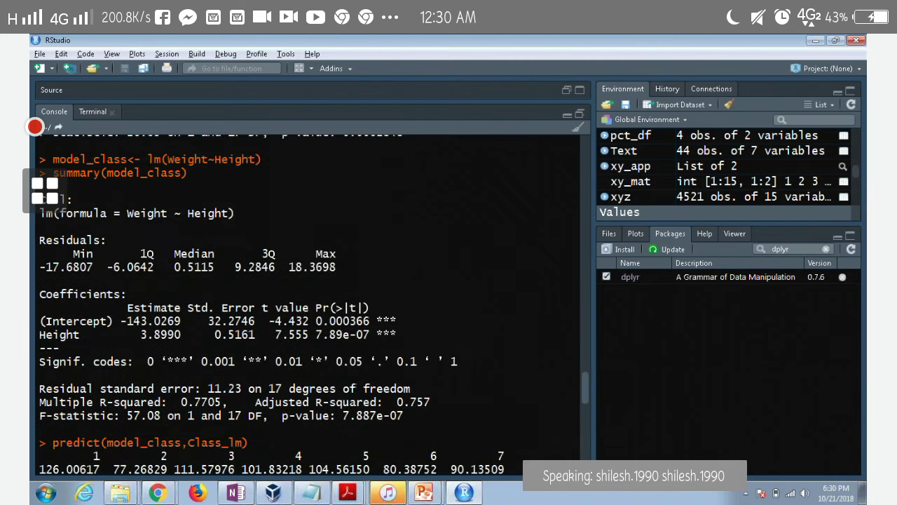
left_click_drag(337, 266, 289, 266)
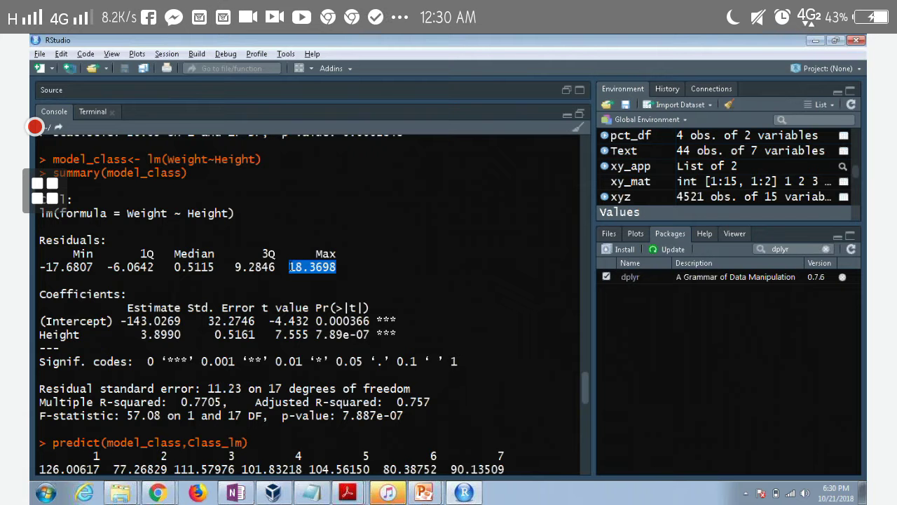
scroll(308, 301, "down", 15)
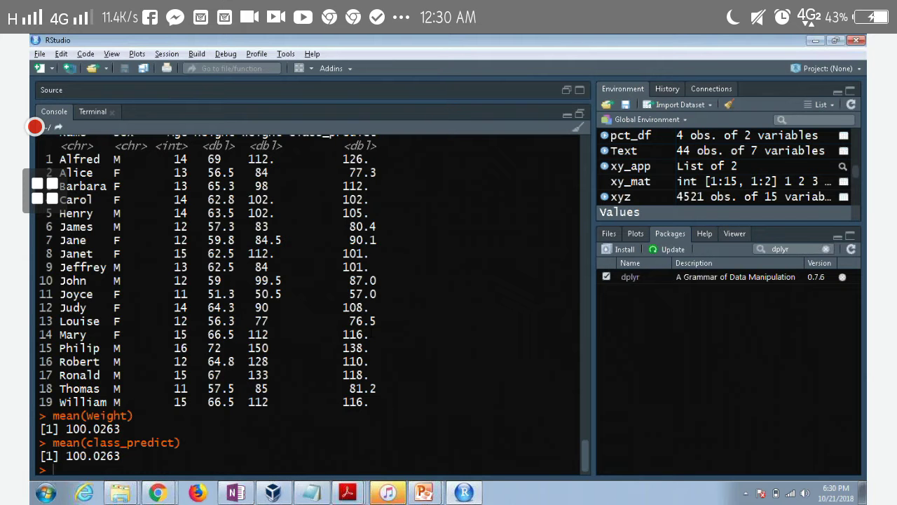
scroll(308, 301, "up", 2)
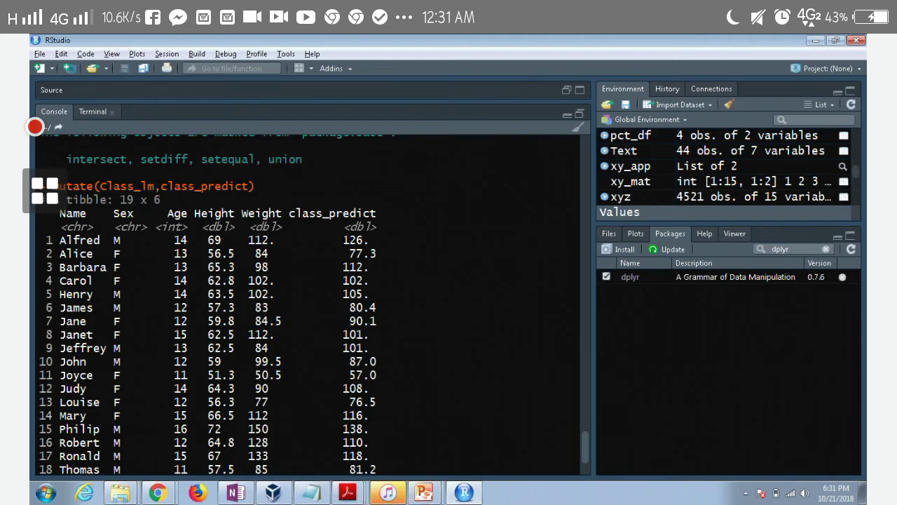
scroll(309, 301, "down", 2)
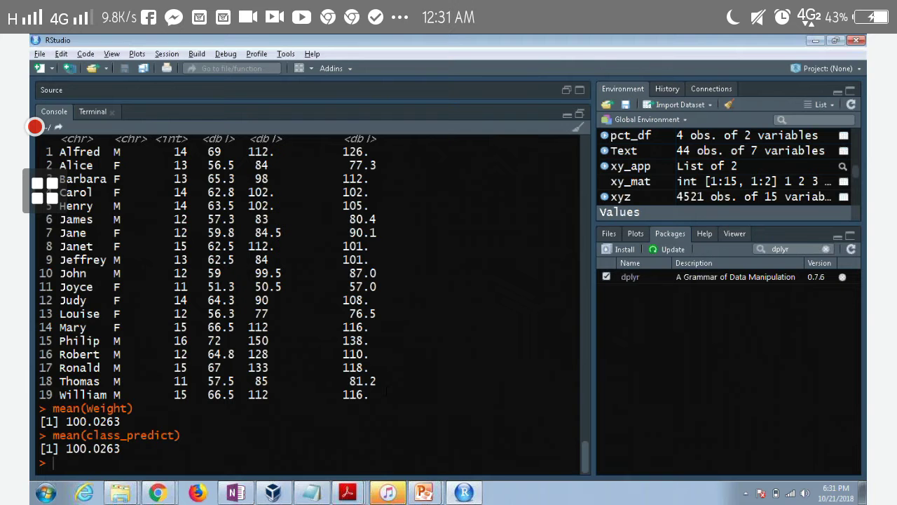
Exit the PowerPoint slideshow and close the Lesson 7_Regression Analysis presentation
key("alt+Tab")
key("alt+Tab")
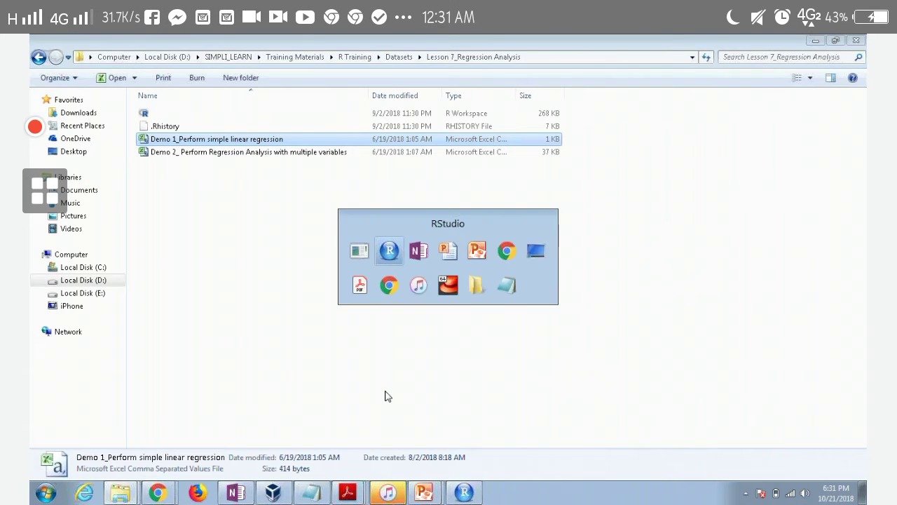
key("alt+Tab")
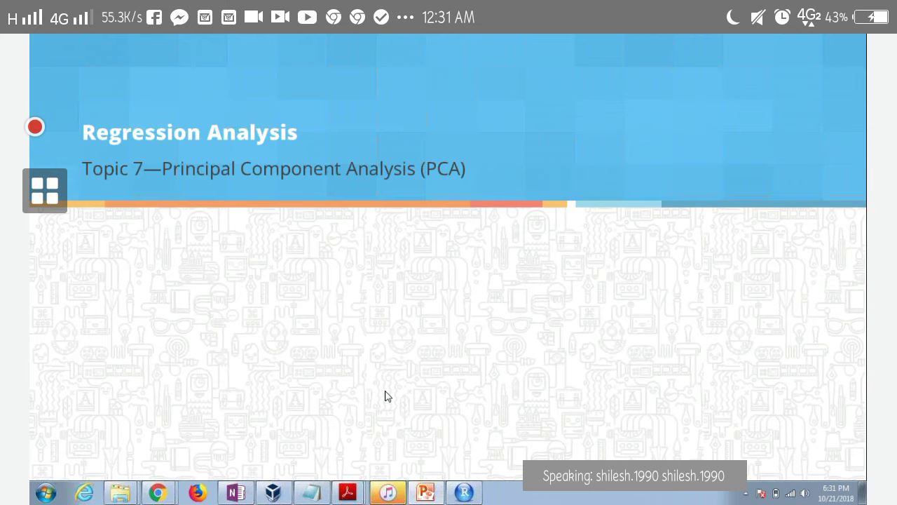
key("Escape")
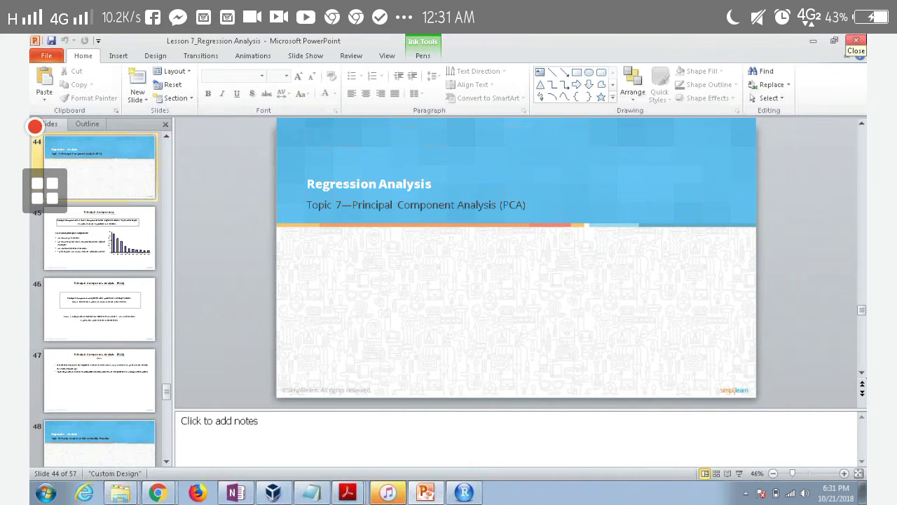
left_click(859, 41)
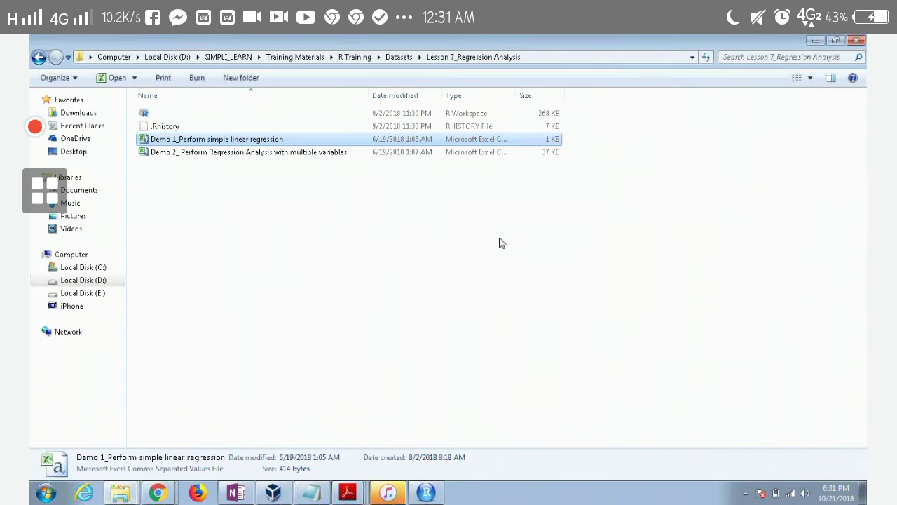
Go to R Training and open Lesson 8_Classification from the PPT folder
left_click(357, 58)
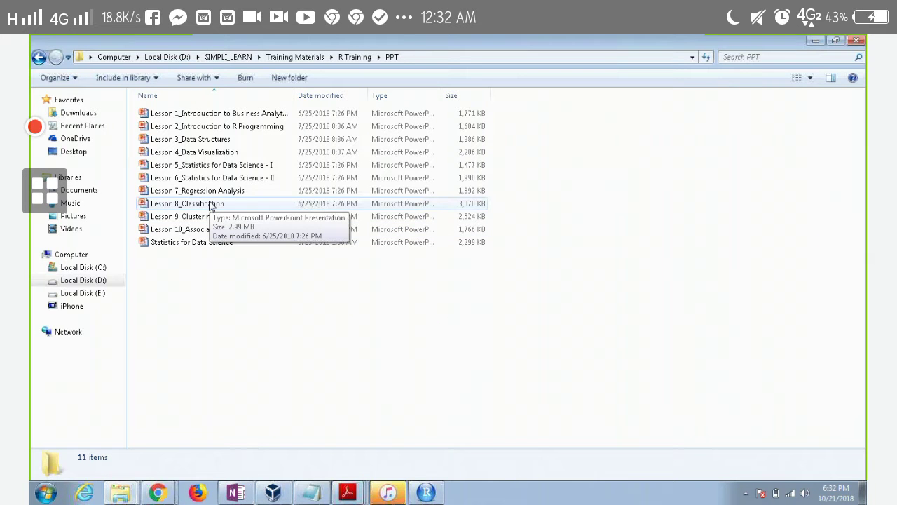
double_click(211, 203)
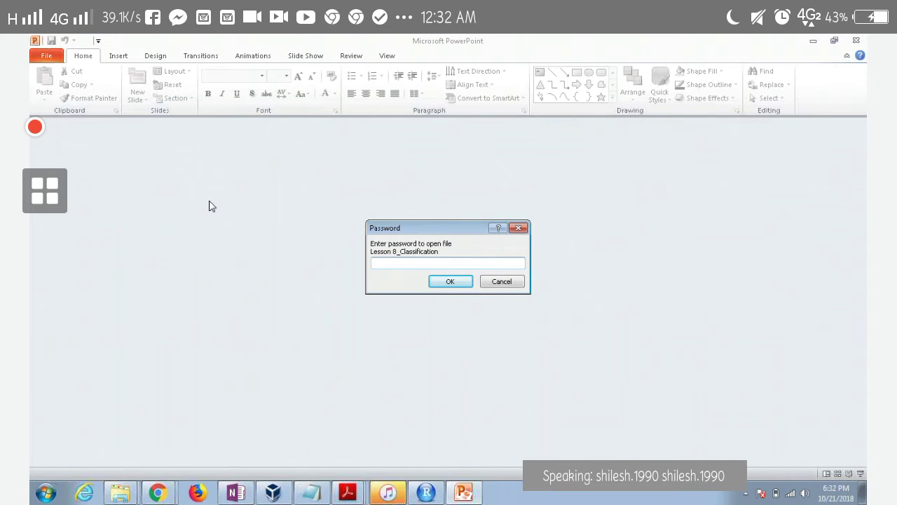
Enter the file password to unlock Lesson 8_Classification
type("***********")
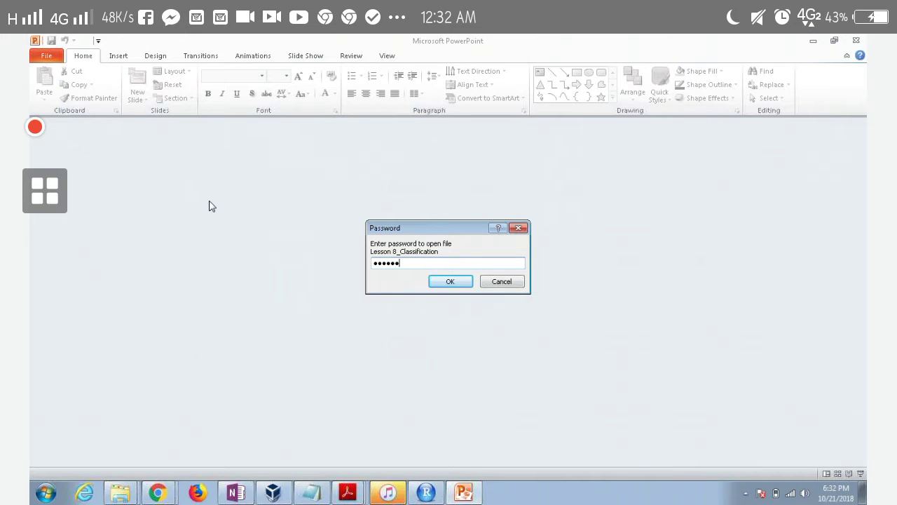
key("Return")
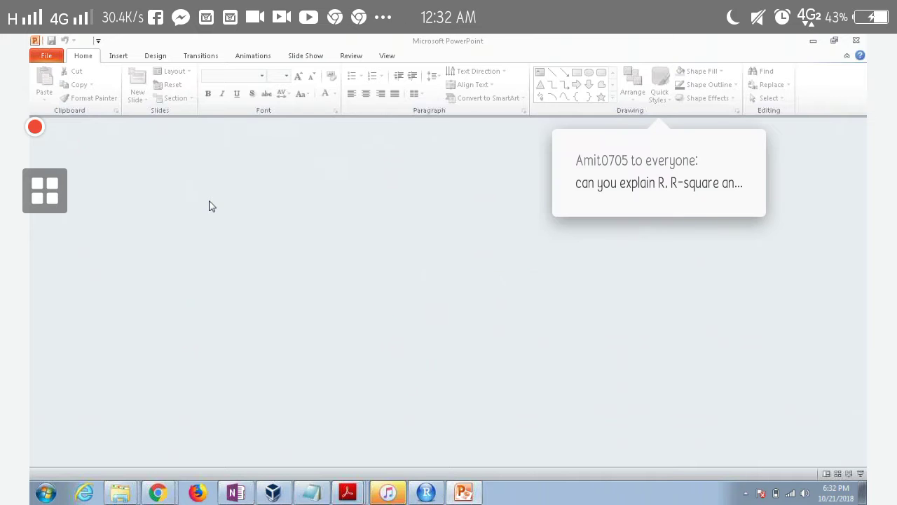
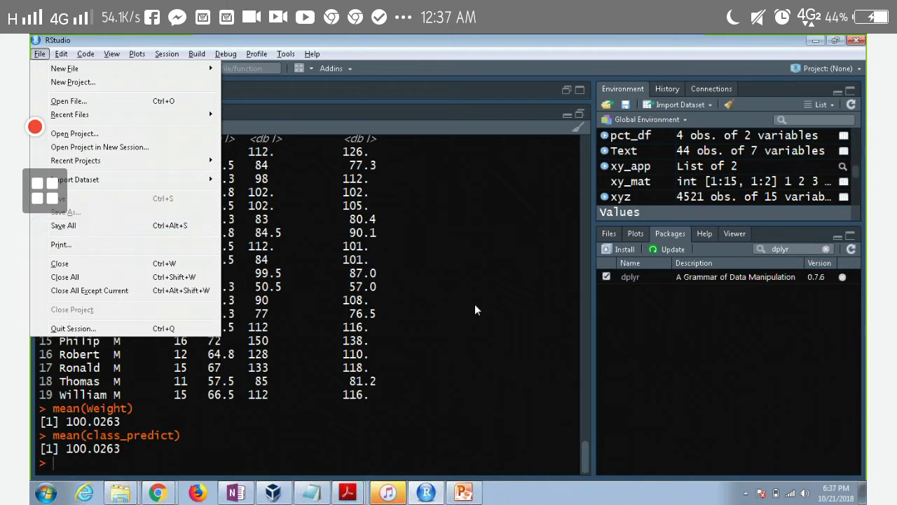
Dismiss the File menu and minimize RStudio so the Lesson 8_Classification Quiz slide shows
left_click(474, 304)
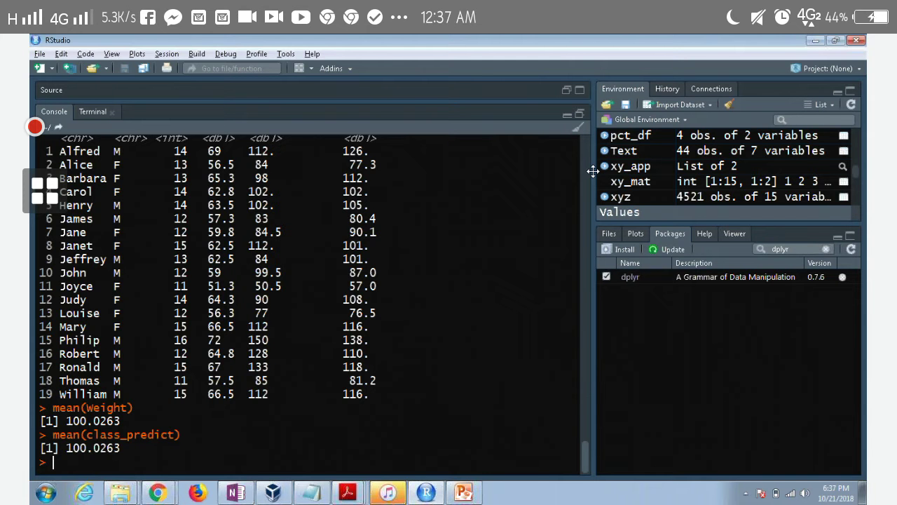
left_click(813, 42)
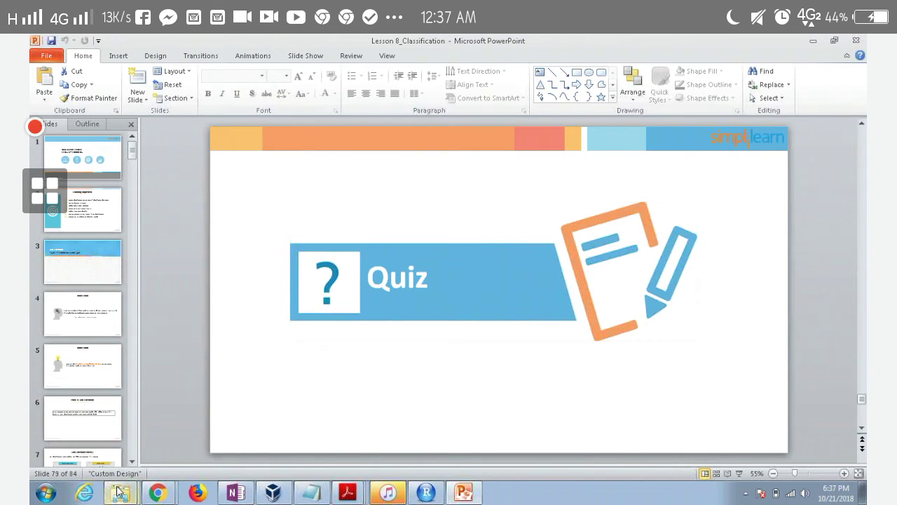
Switch to the Explorer window showing the R Training PPT folder with Lessons 1–10
mouse_move(120, 493)
left_click(131, 446)
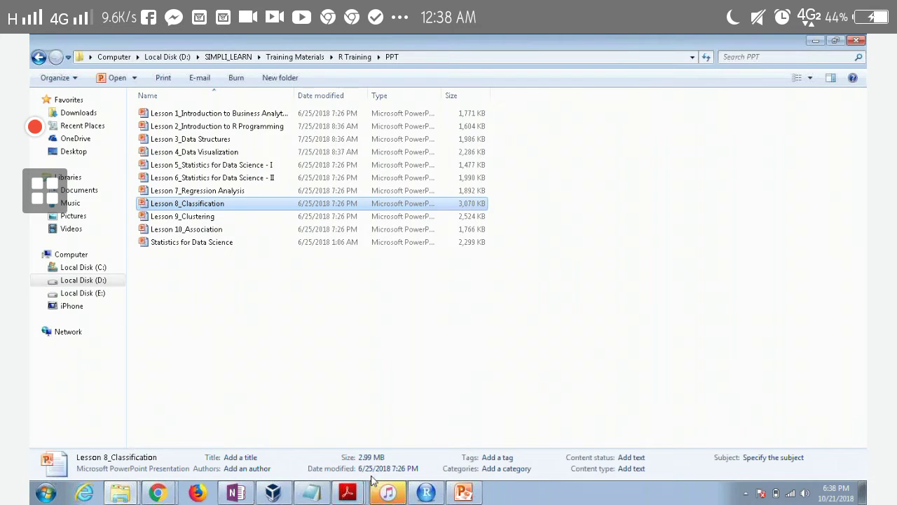
View the actions for Lesson 8_Classification, then cycle windows back toward RStudio
right_click(718, 274)
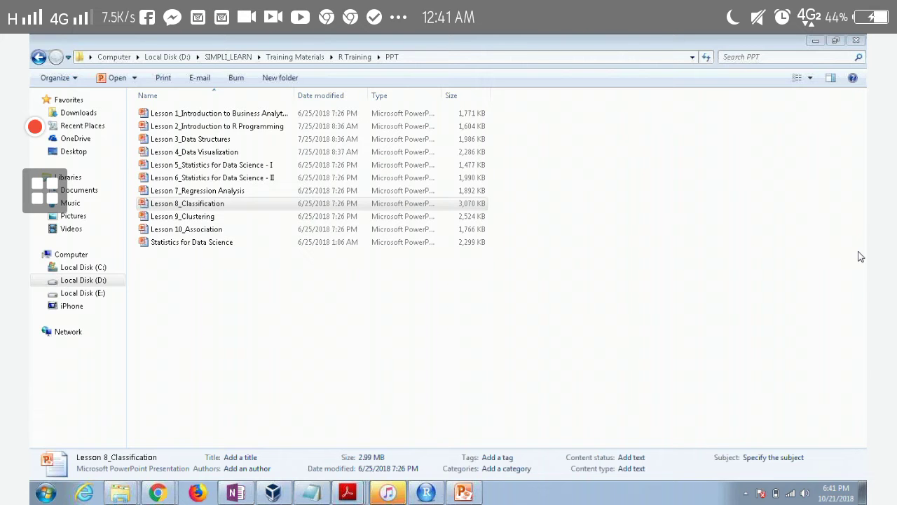
key("alt+Tab")
key("alt+Tab")
key("alt+Tab")
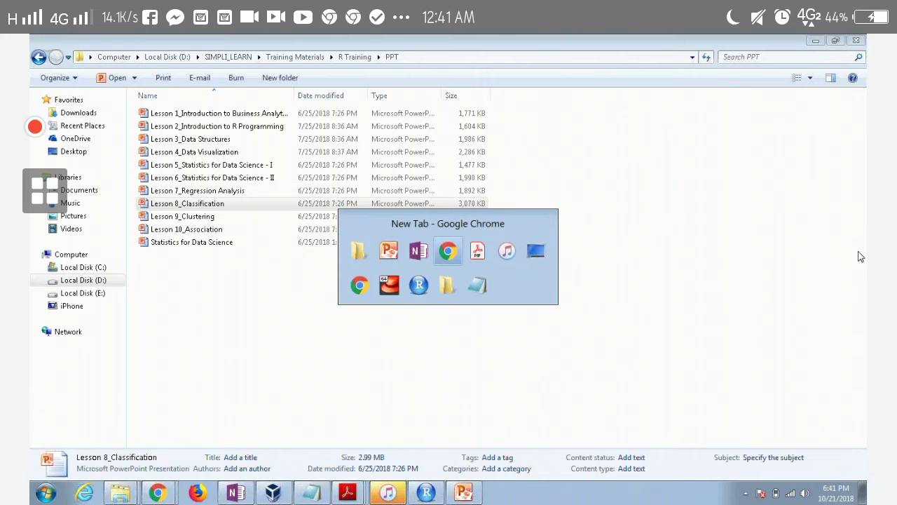
key("alt+Tab")
key("alt+Tab")
key("alt+Tab")
key("alt+Tab")
key("alt+Tab")
key("alt+Tab")
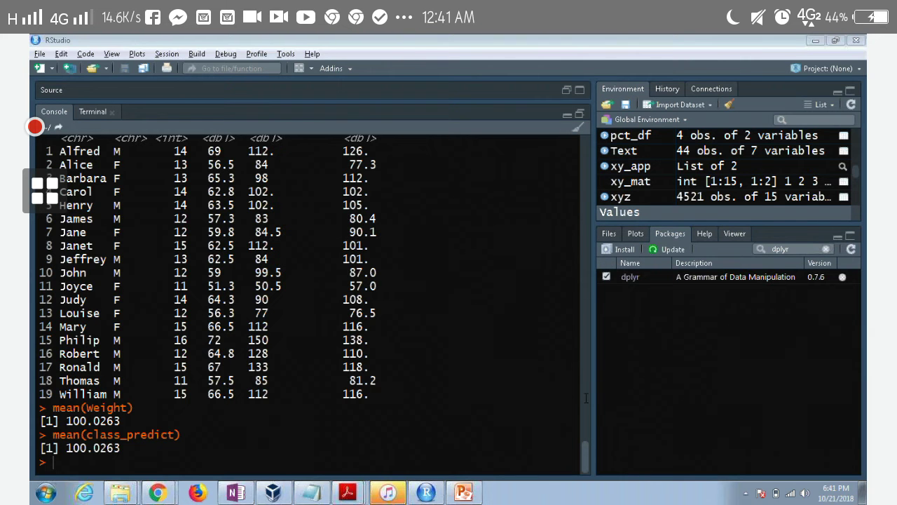
Review the console output showing mean Weight of 100.0263, then return to the lesson slides folder
left_click(586, 454)
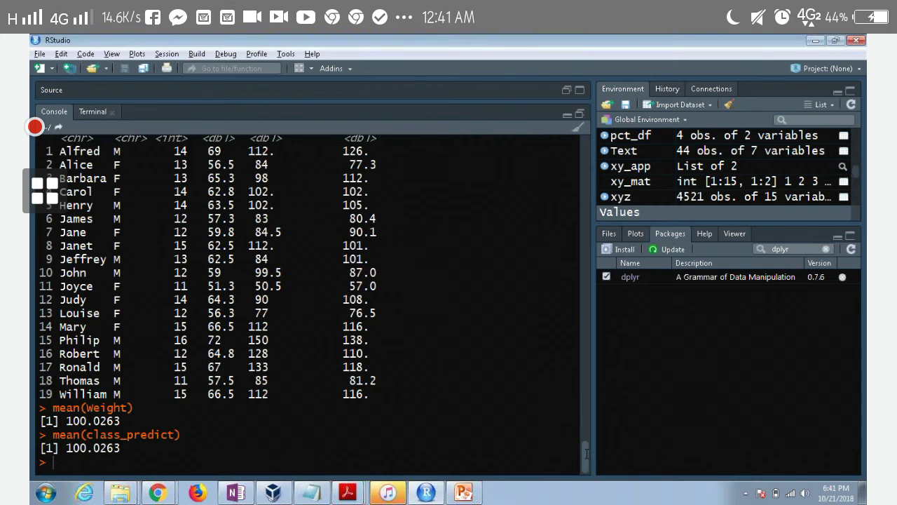
left_click_drag(586, 454, 586, 424)
scroll(586, 424, "up", 2)
scroll(583, 429, "up", 7)
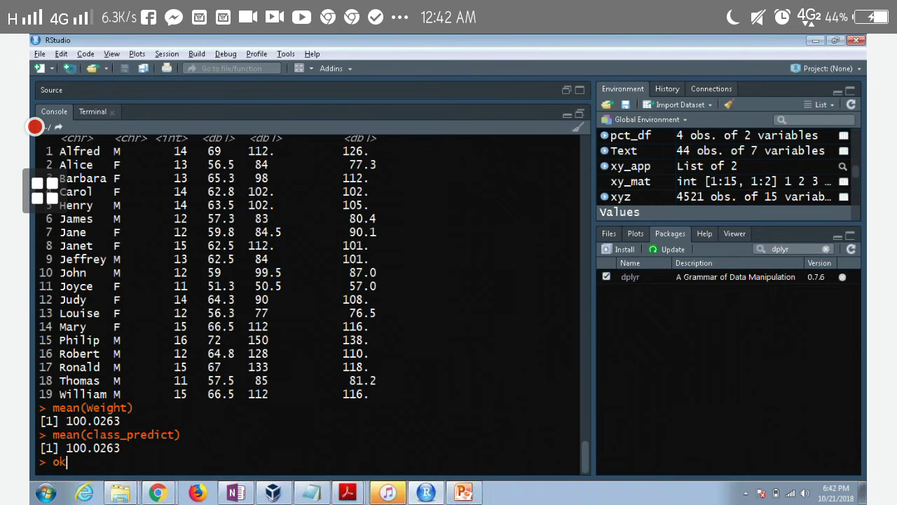
key("BackSpace")
key("BackSpace")
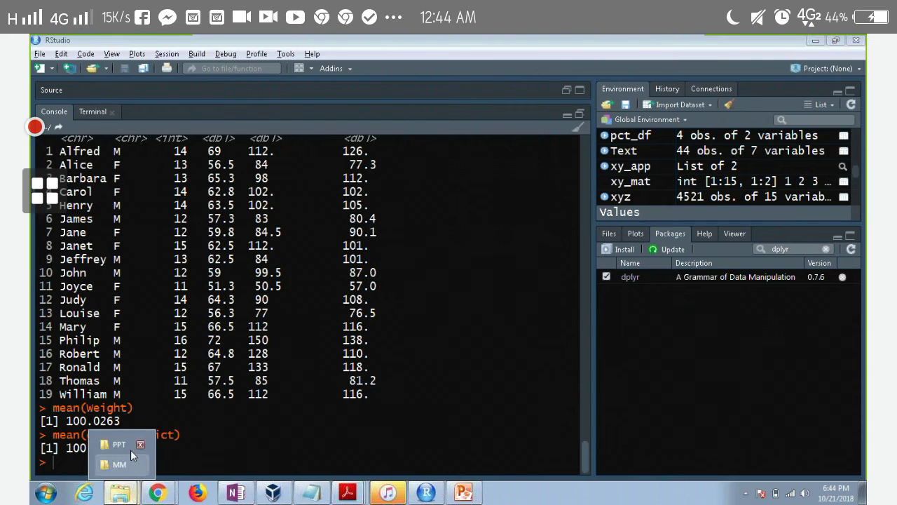
left_click(119, 444)
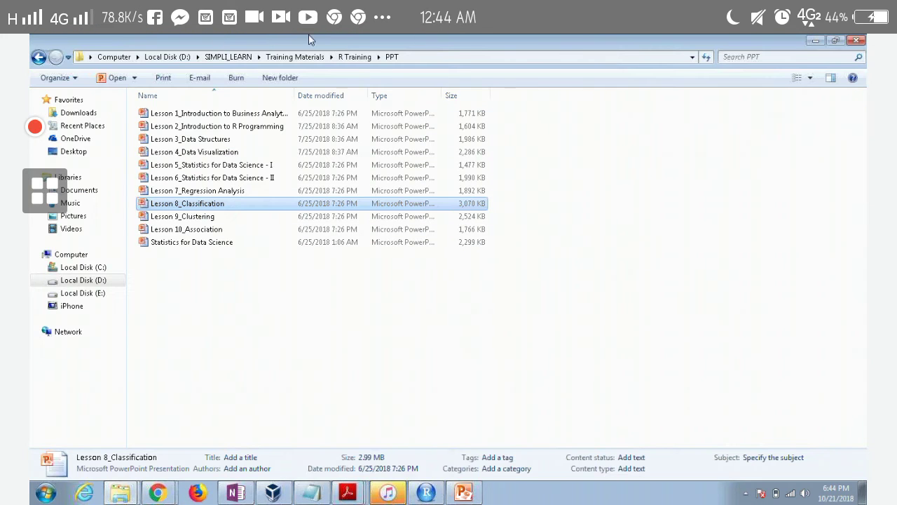
Navigate from R Training through Project, Project and Projects for Submission into the Ecommerce folder
left_click(344, 57)
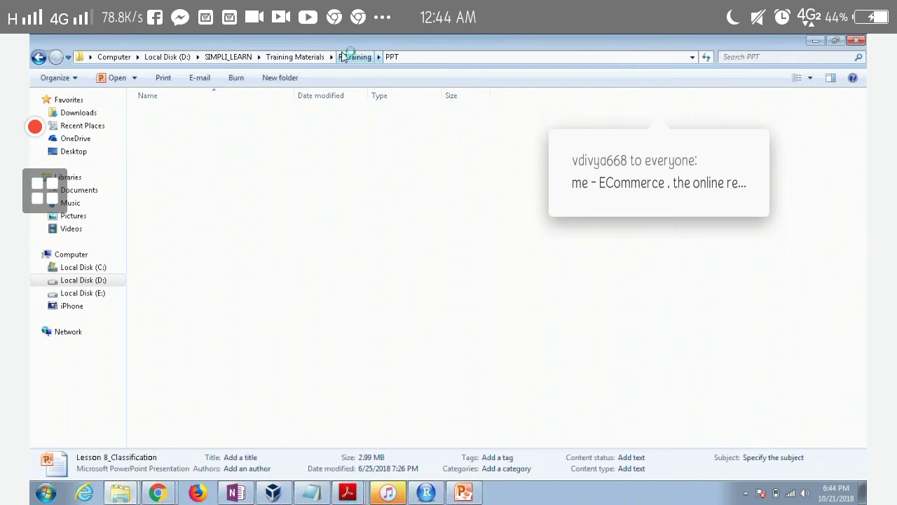
double_click(231, 153)
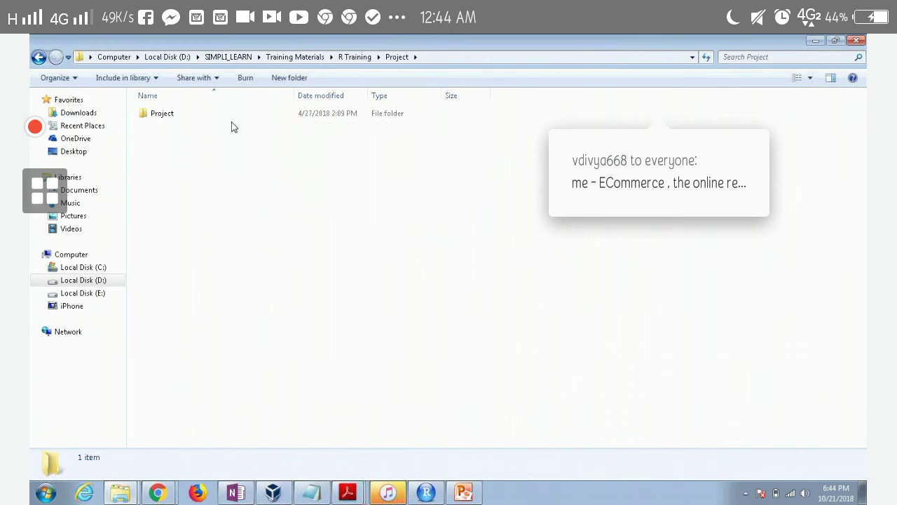
double_click(232, 114)
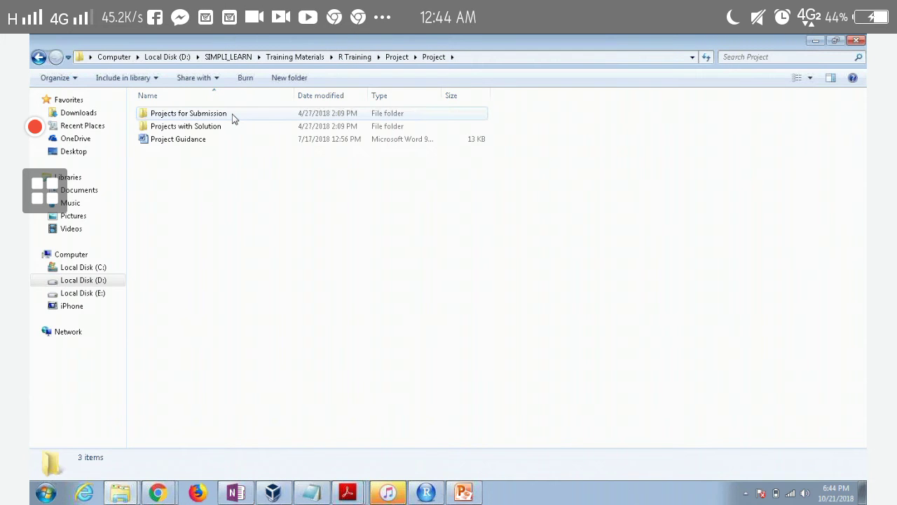
double_click(233, 115)
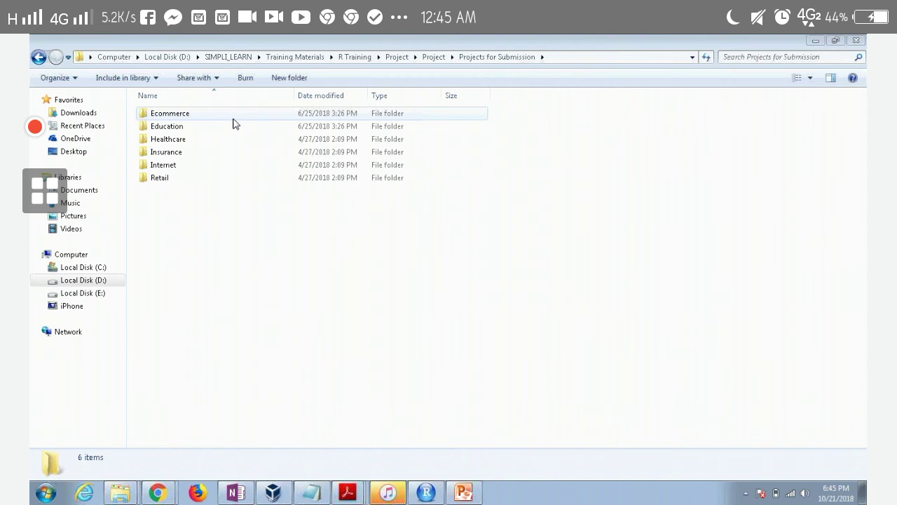
double_click(209, 117)
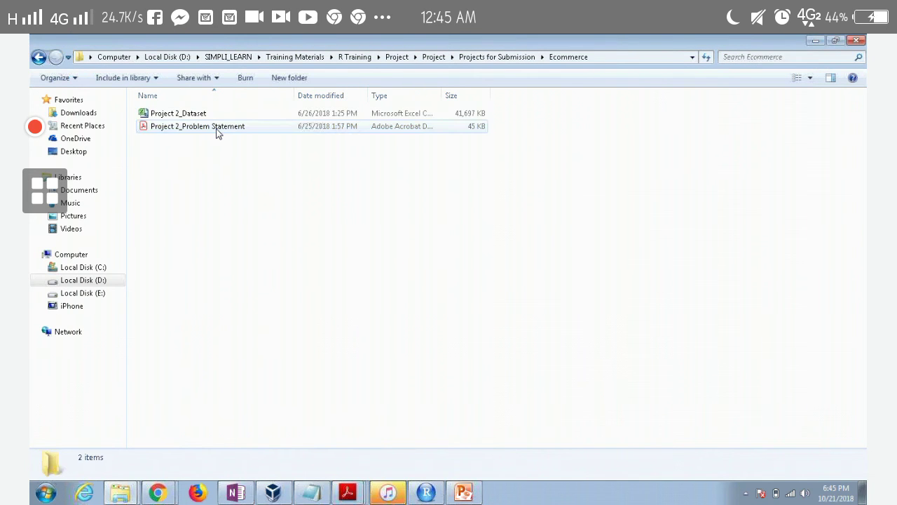
Try opening Project 2_Problem Statement.pdf, dismiss the could-not-open error, and minimize Acrobat
double_click(214, 126)
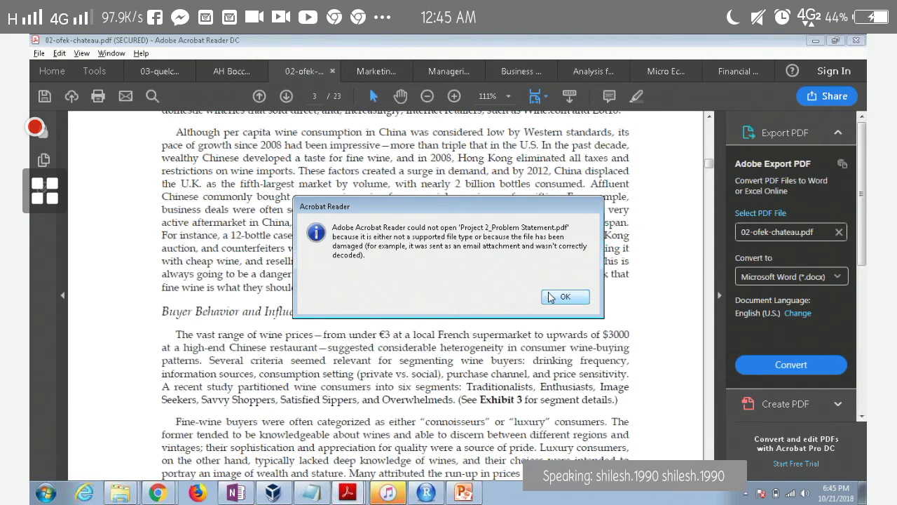
left_click(565, 296)
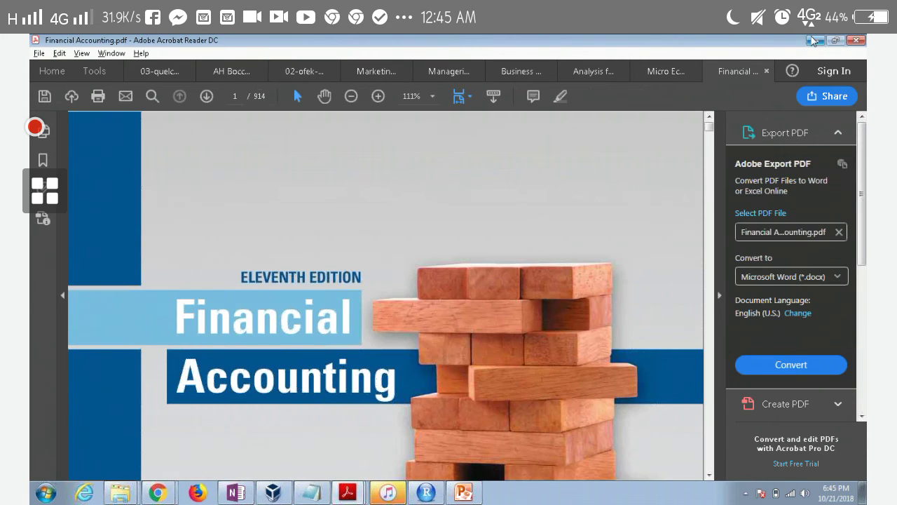
left_click(813, 40)
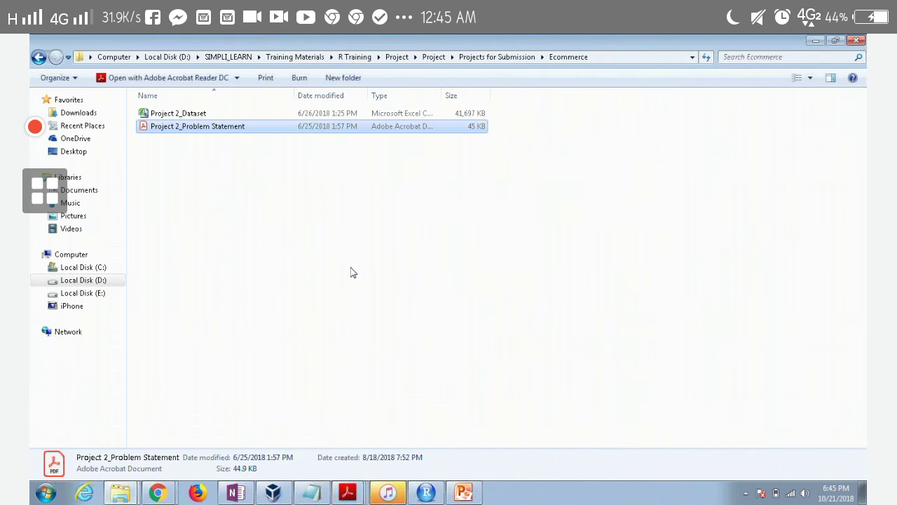
Retry opening Project 2_Problem Statement.pdf, dismiss the repeated error, and minimize Acrobat again
double_click(210, 126)
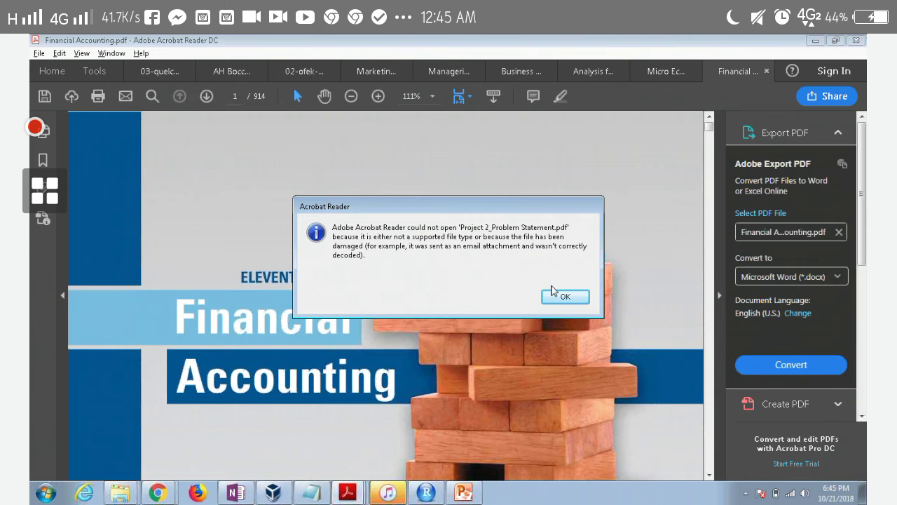
left_click(565, 297)
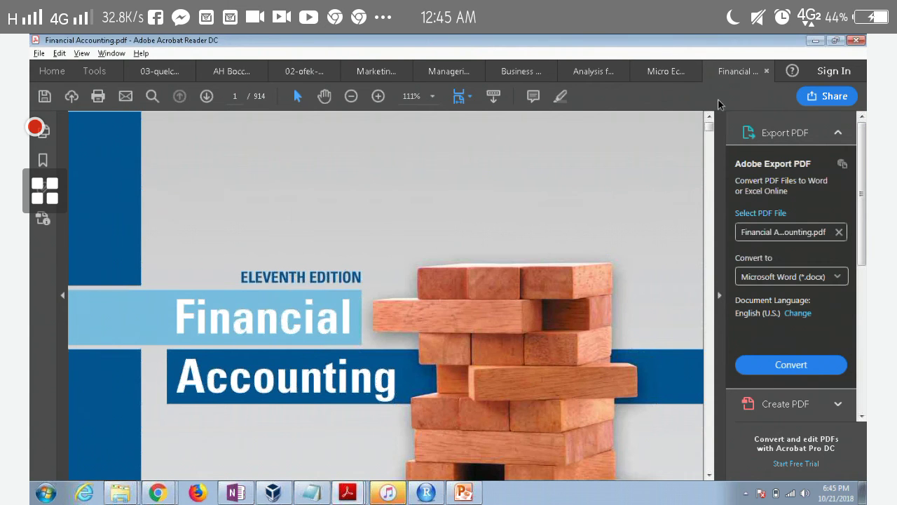
left_click(816, 40)
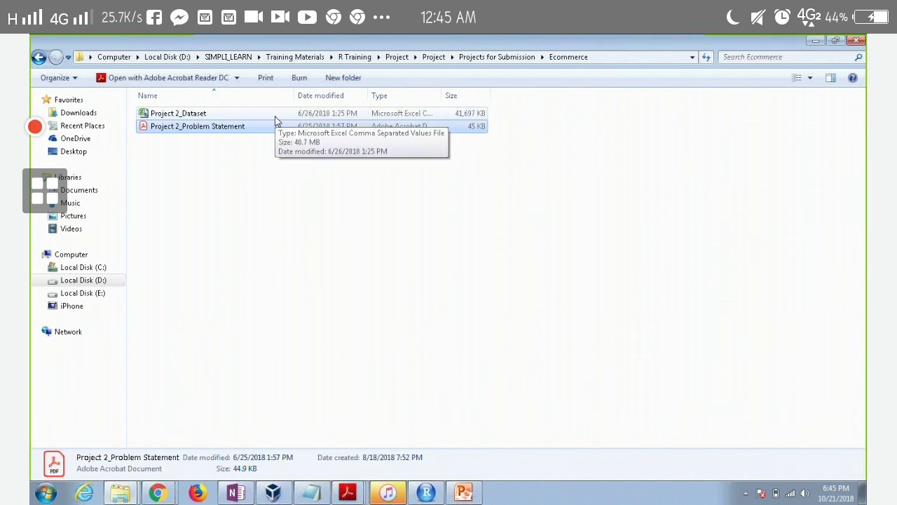
Go up to Projects for Submission, enter Internet > Internet, and open Question_Internet.pdf
left_click(499, 57)
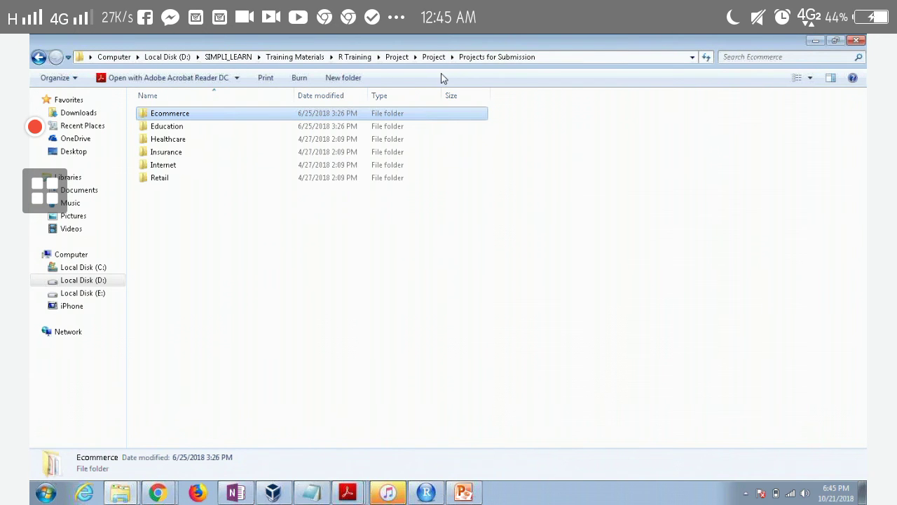
double_click(261, 166)
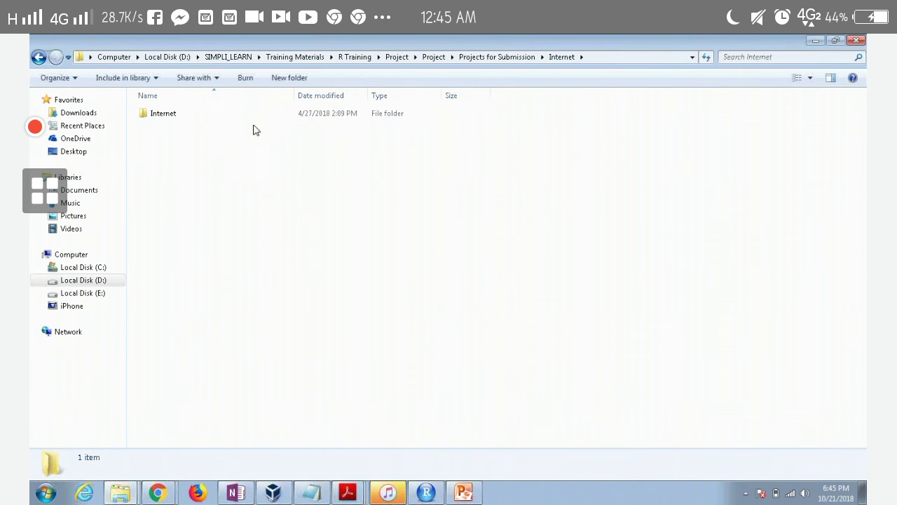
double_click(254, 123)
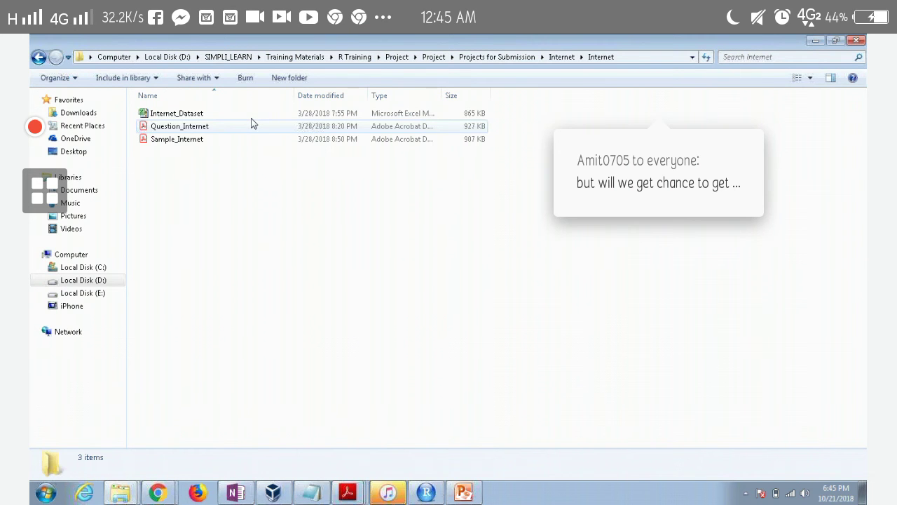
double_click(251, 128)
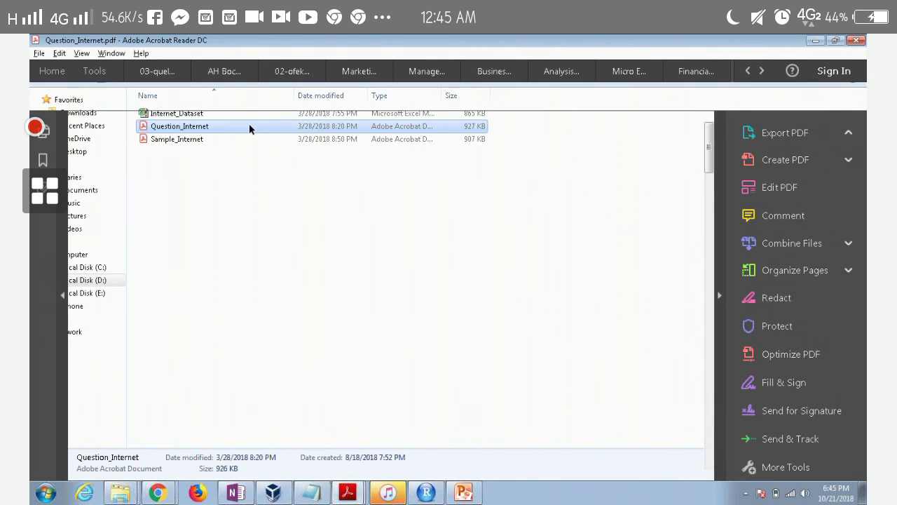
scroll(250, 129, "down", 2)
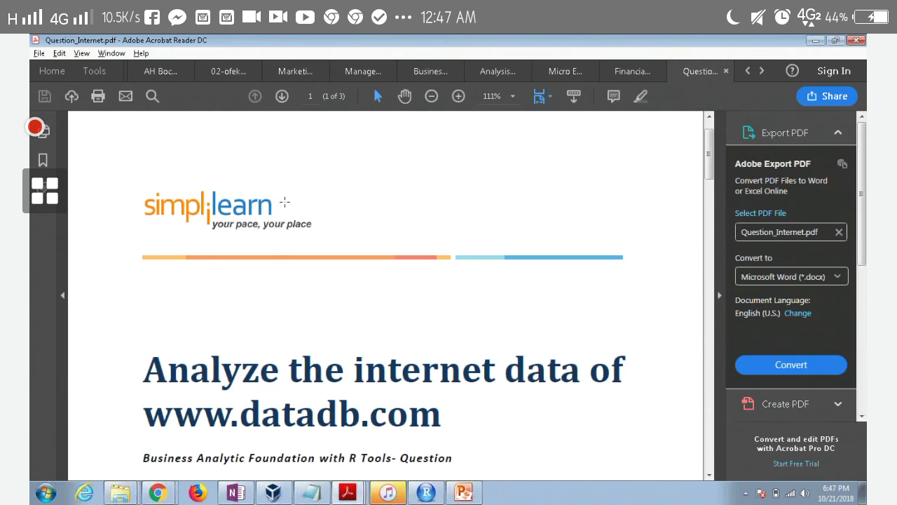
scroll(285, 202, "down", 10)
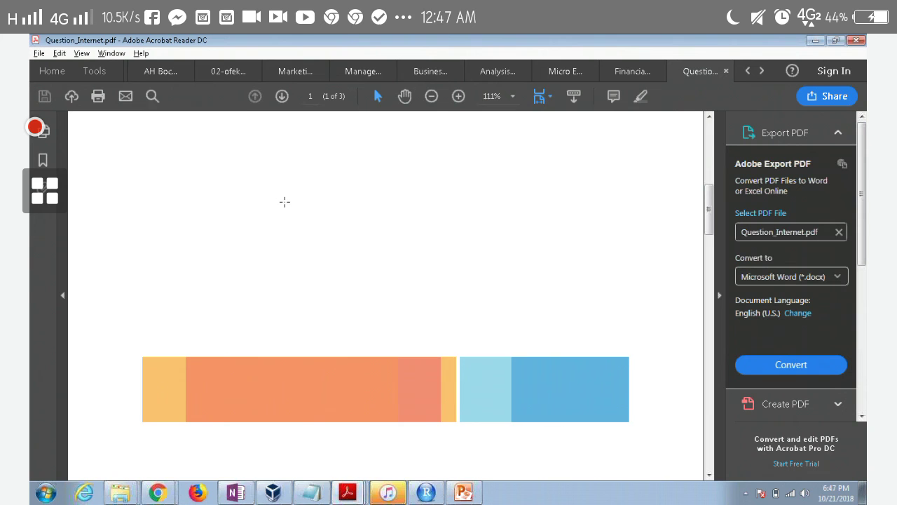
scroll(284, 201, "down", 1)
scroll(285, 202, "down", 1)
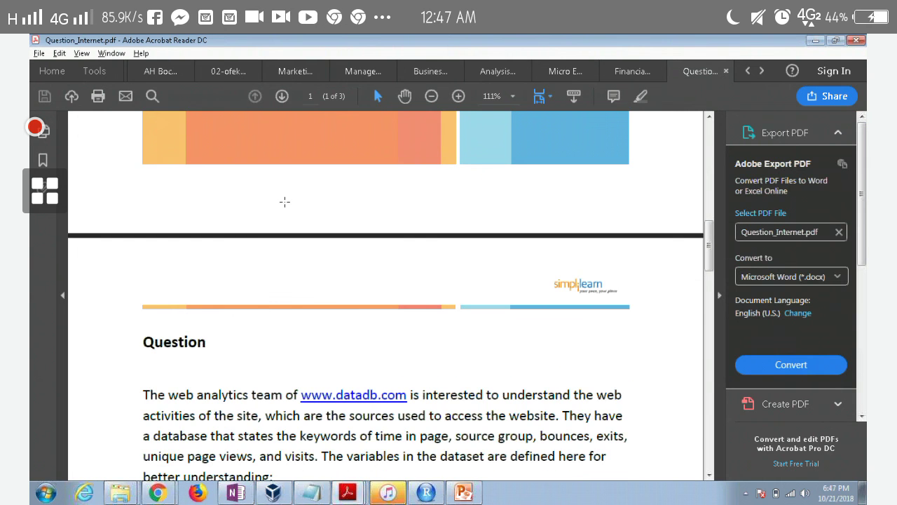
scroll(285, 201, "down", 6)
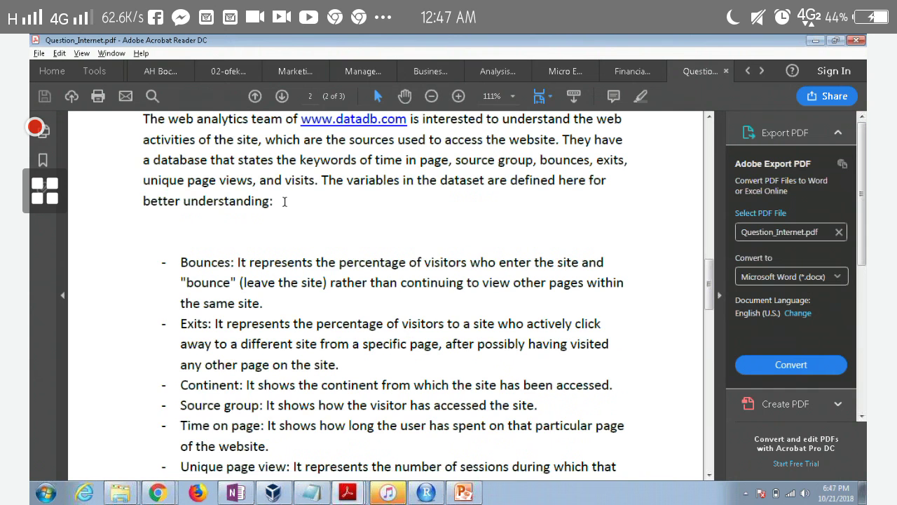
scroll(285, 202, "down", 1)
scroll(285, 202, "down", 10)
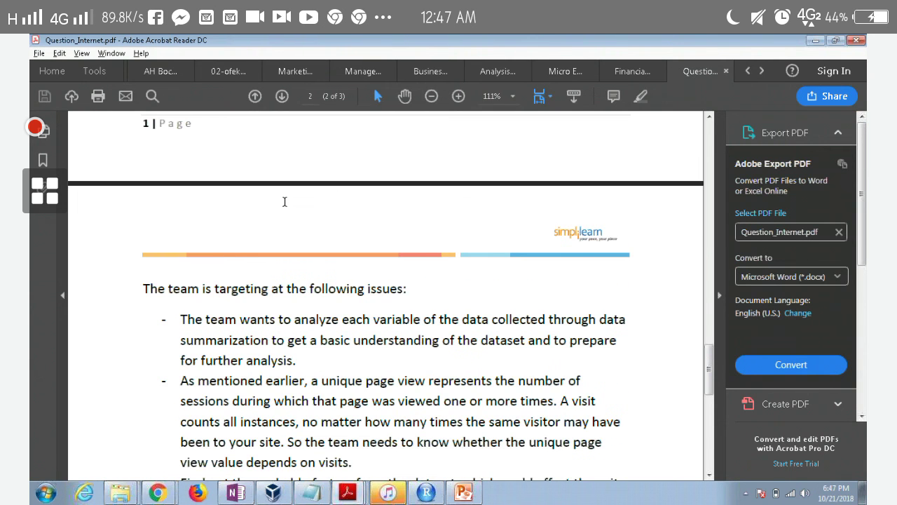
scroll(284, 202, "down", 8)
scroll(281, 225, "down", 3)
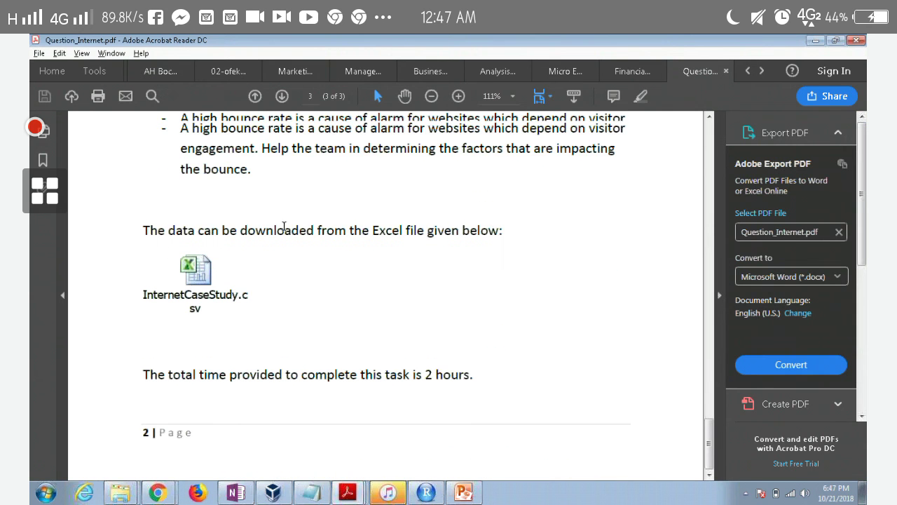
scroll(285, 223, "up", 2)
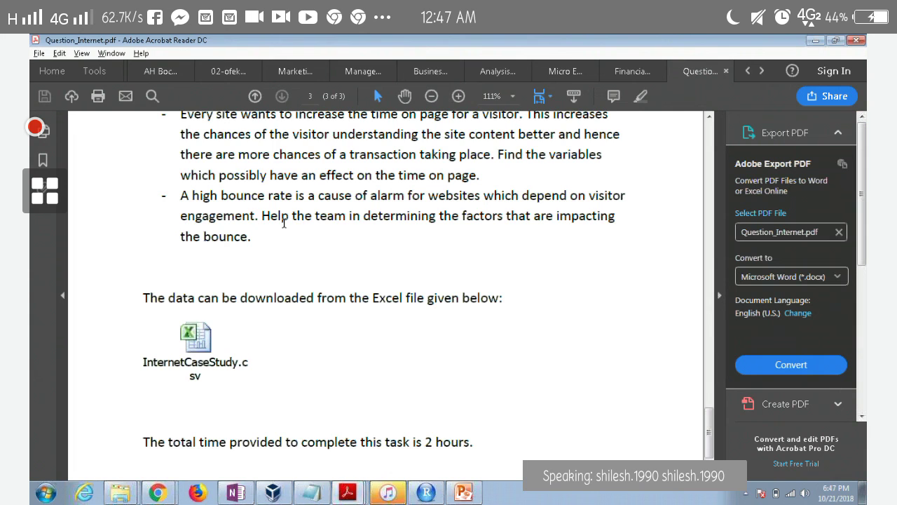
scroll(284, 223, "up", 5)
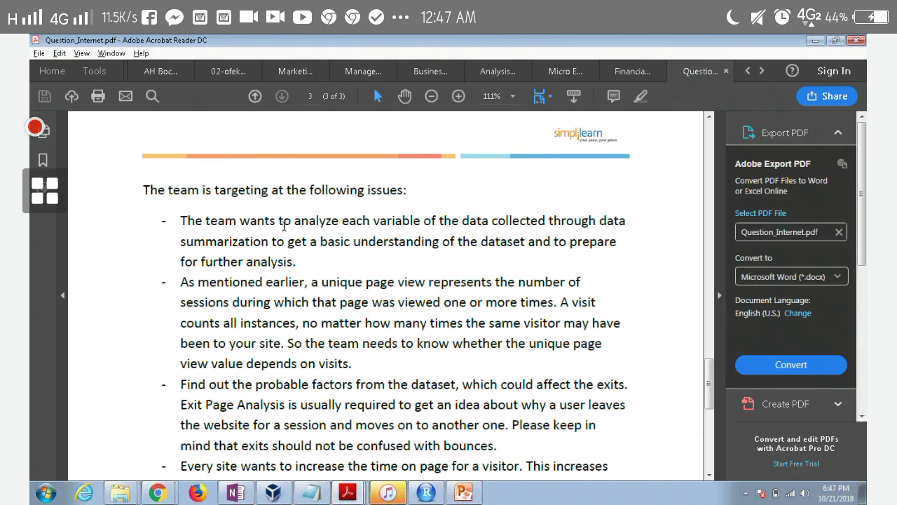
scroll(284, 225, "down", 2)
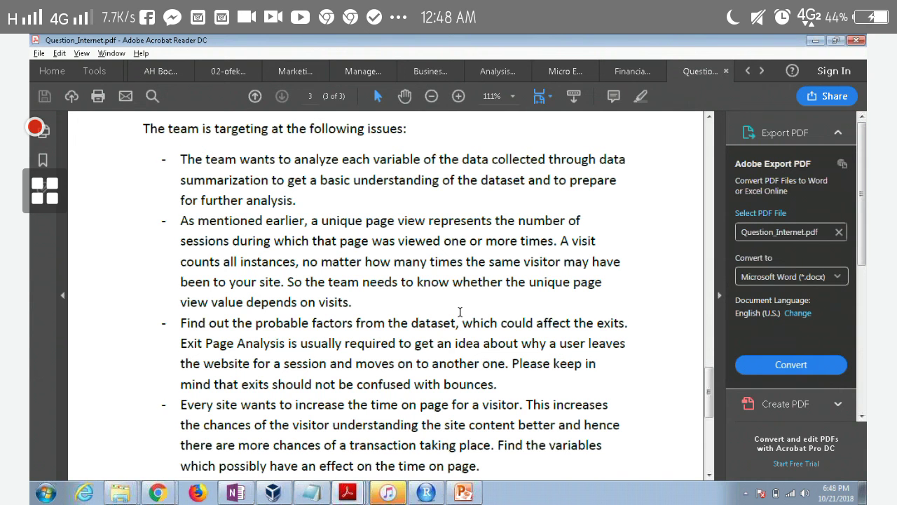
scroll(459, 311, "down", 2)
scroll(460, 312, "down", 4)
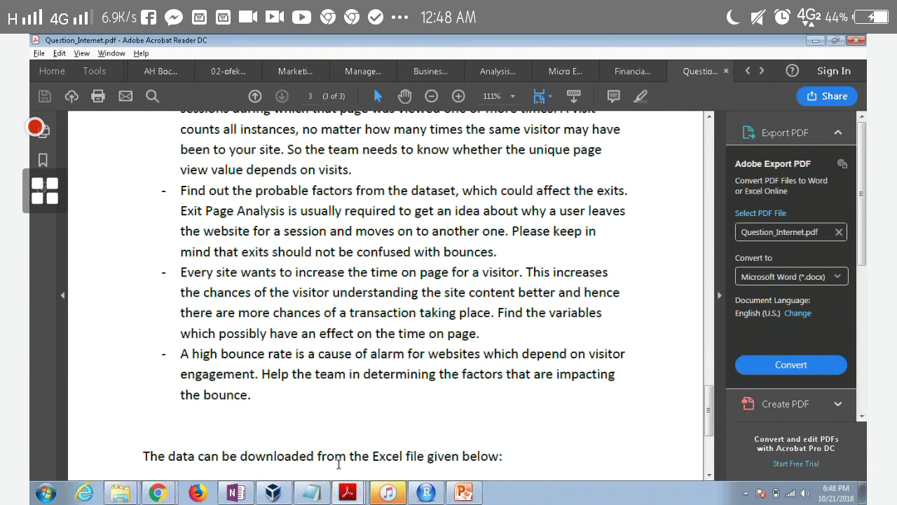
left_click(726, 73)
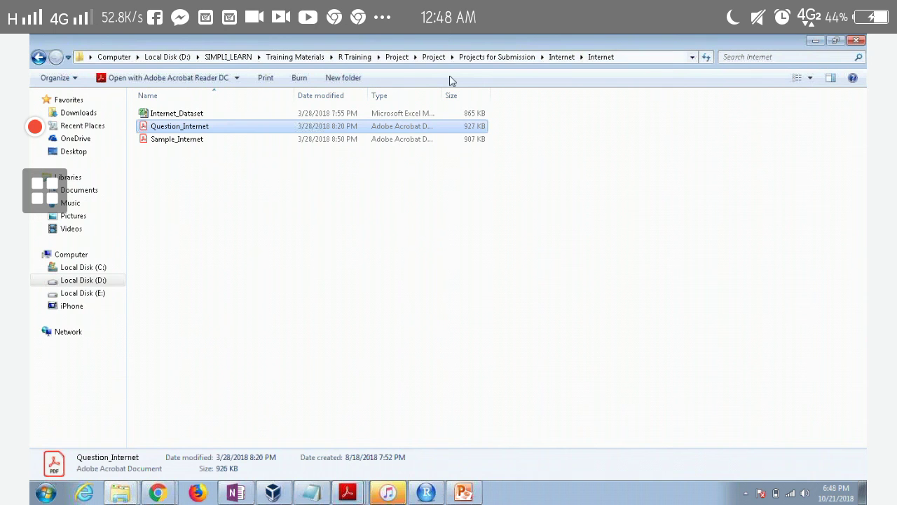
Return to Projects for Submission, enter Insurance > Insurance, and open Question_Insurance.pdf
left_click(497, 194)
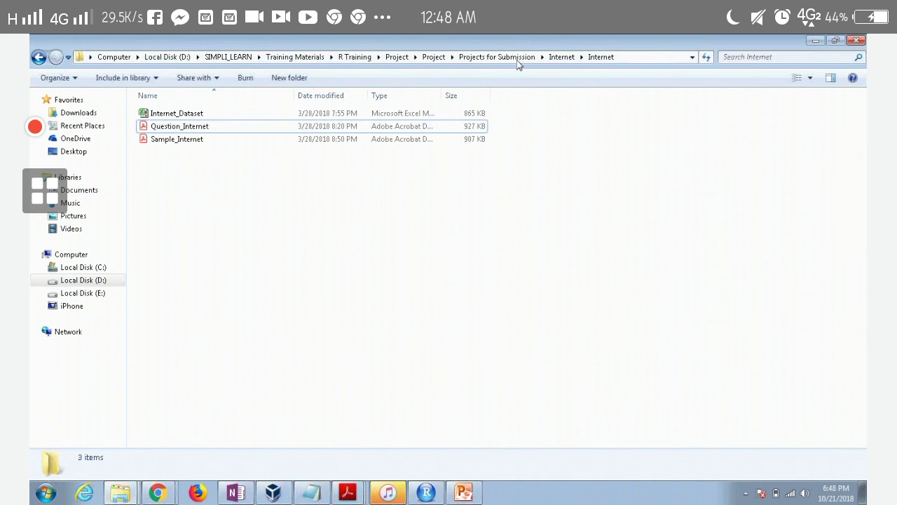
left_click(515, 58)
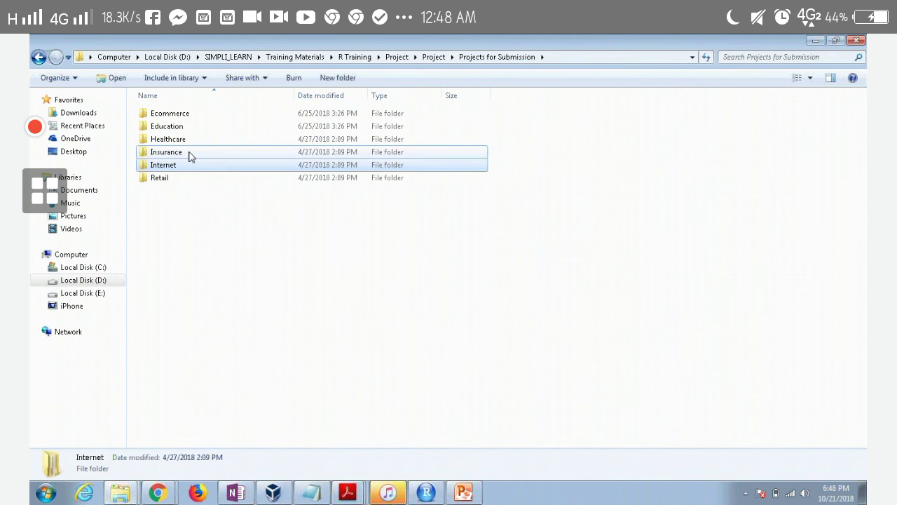
double_click(189, 156)
double_click(175, 119)
left_click(175, 119)
double_click(174, 119)
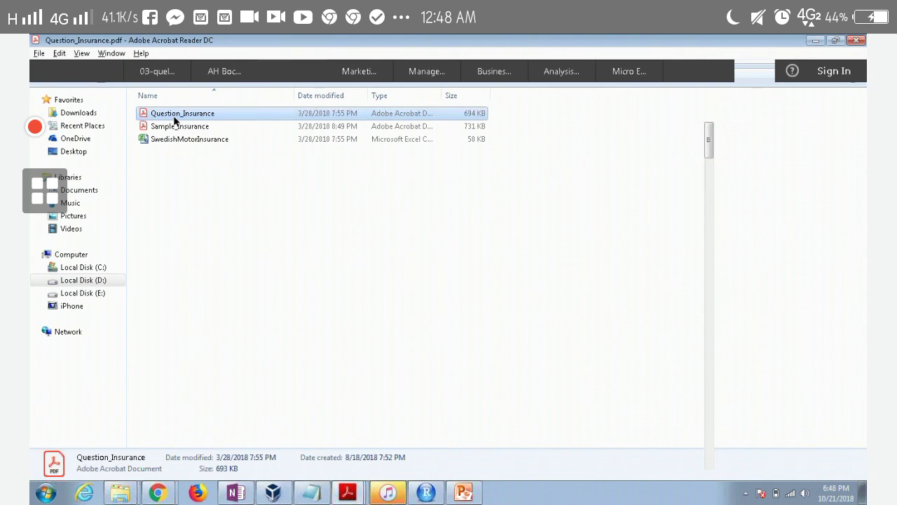
scroll(186, 232, "down", 3)
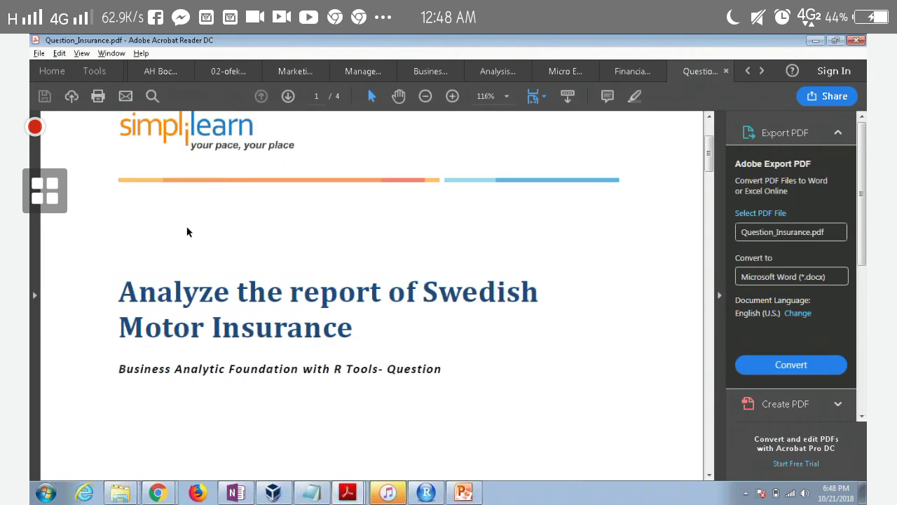
scroll(187, 232, "down", 3)
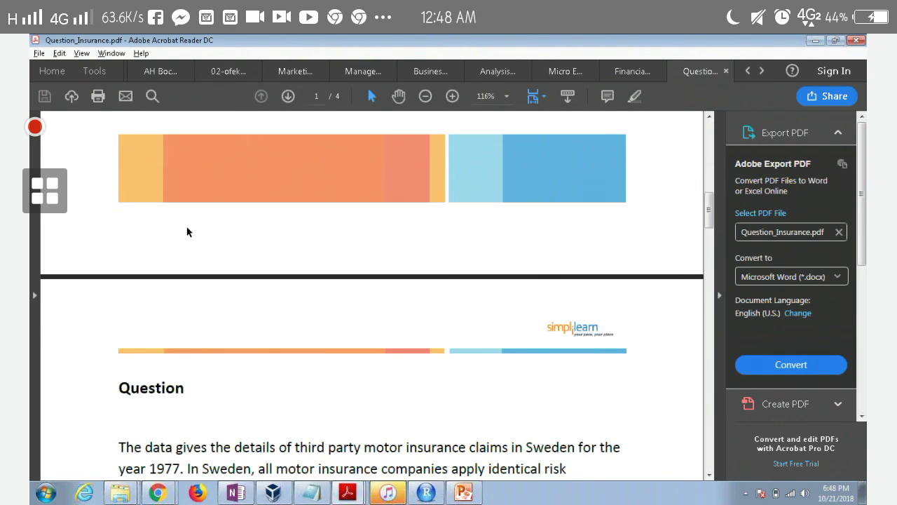
scroll(186, 232, "down", 1)
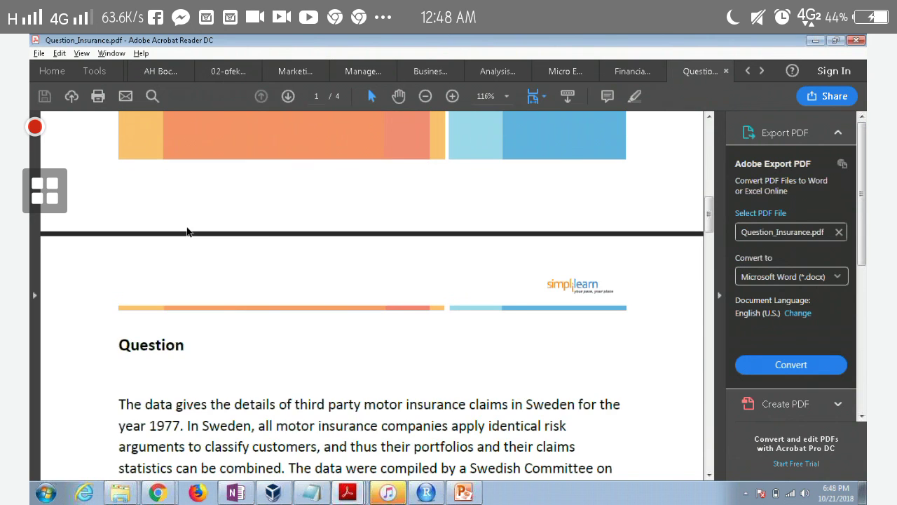
scroll(188, 221, "down", 5)
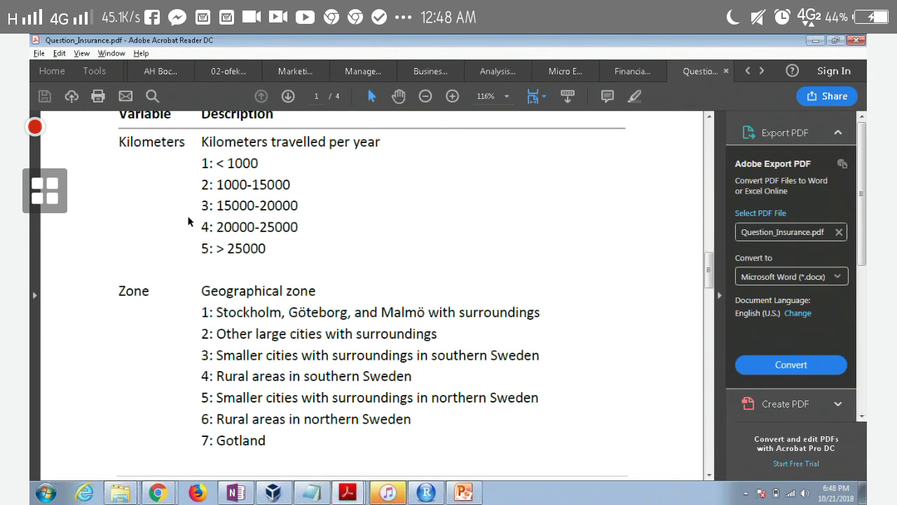
scroll(187, 217, "down", 10)
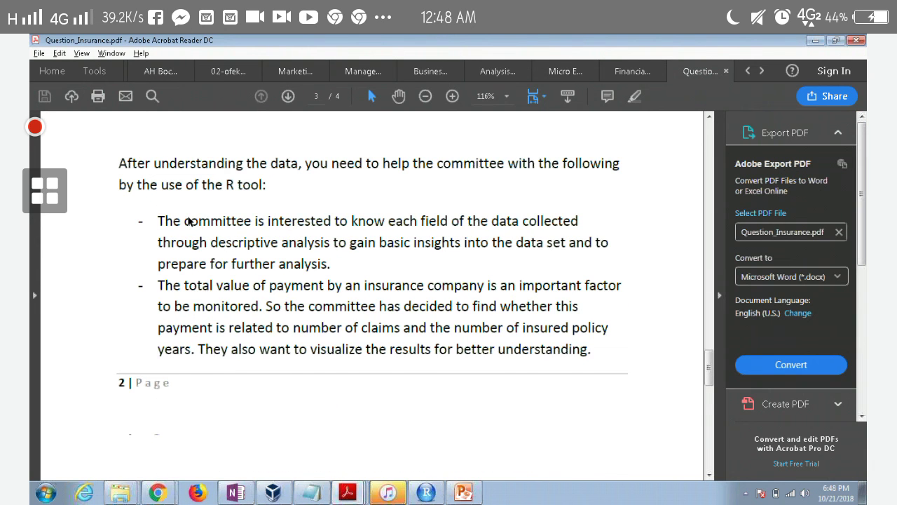
scroll(188, 222, "down", 10)
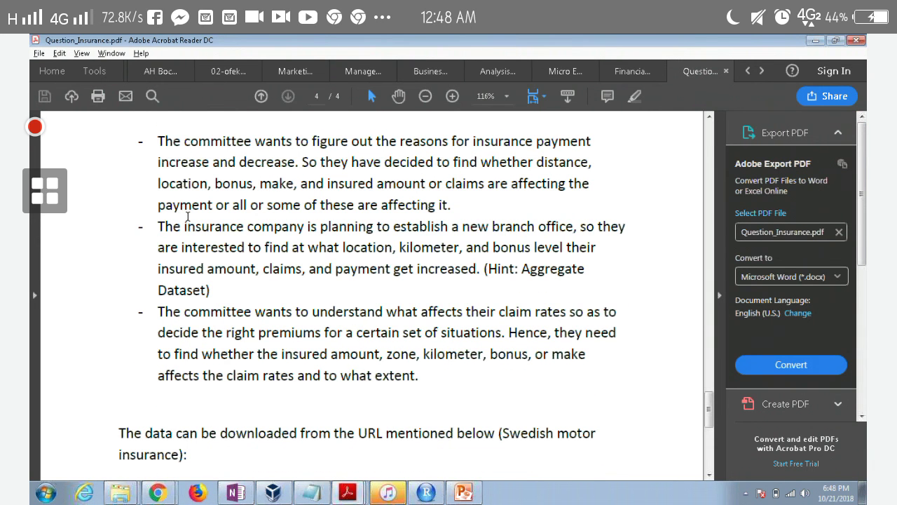